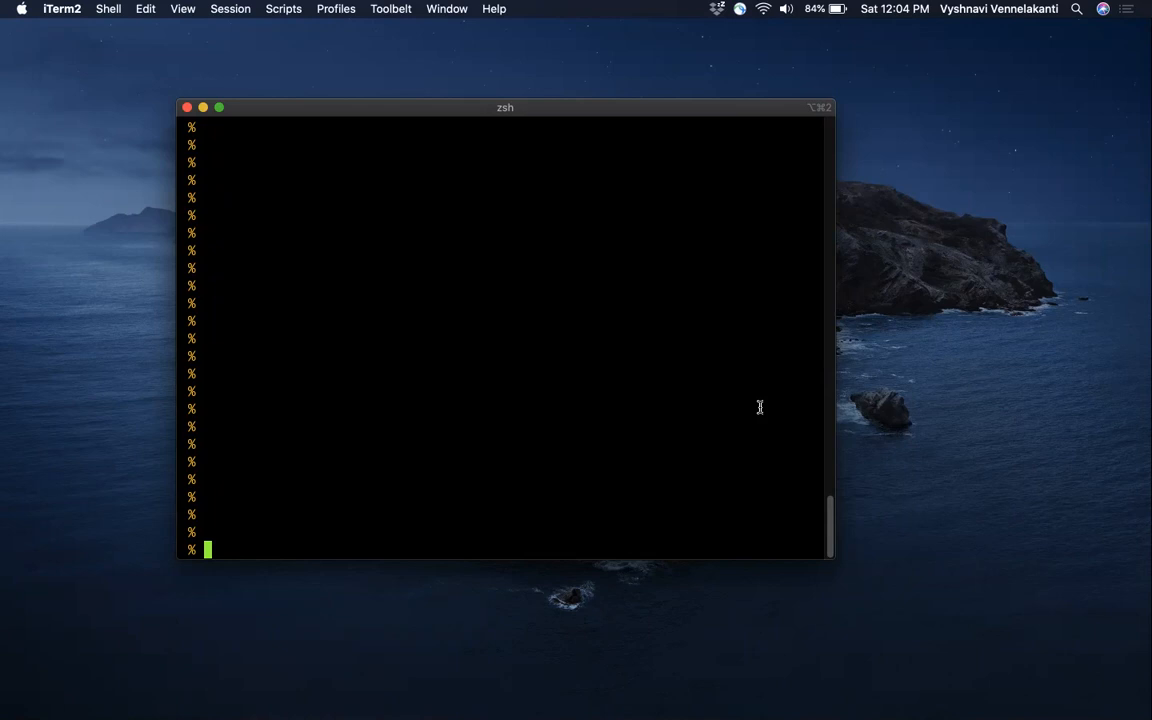
List the files in the current folder and open data.txt in vi
type("lss")
key("Return")
type("vi da")
key("Tab")
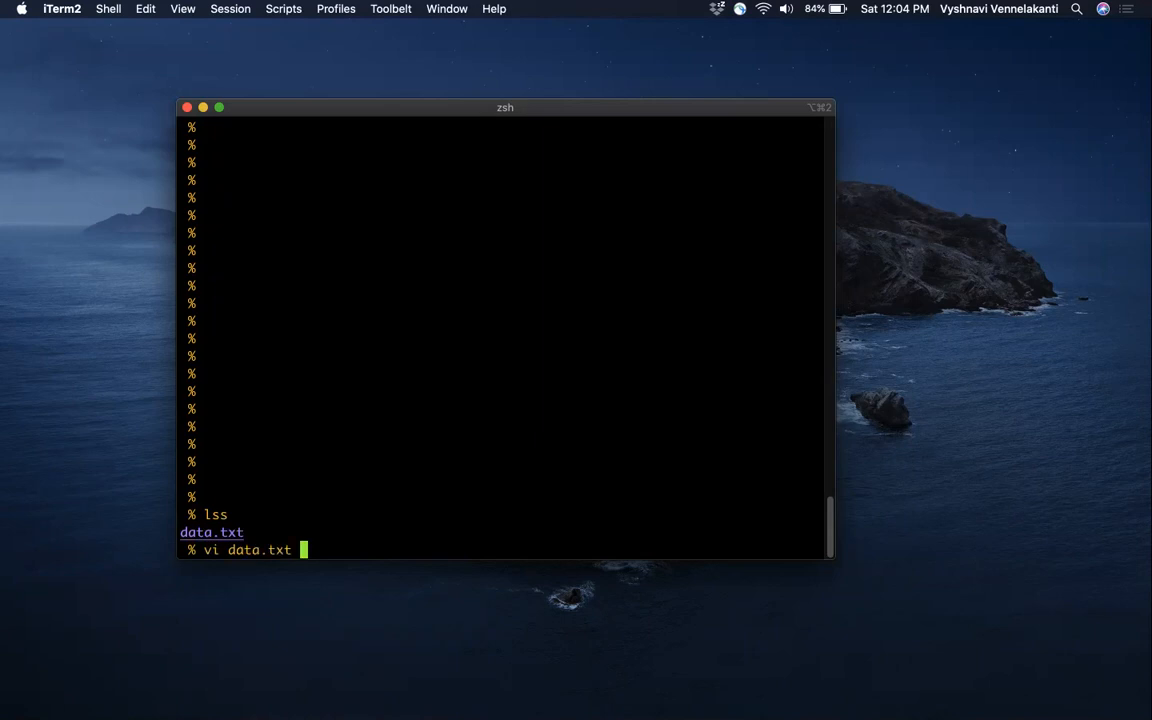
key("Return")
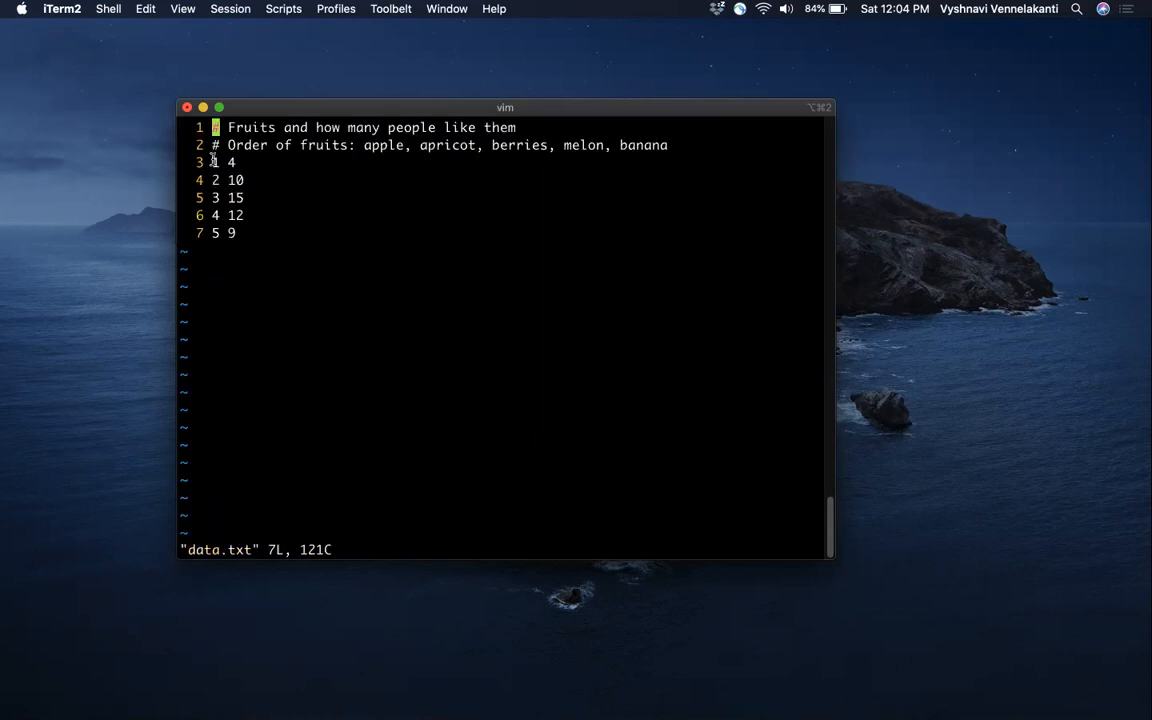
Review the numbered data rows in data.txt and quit the editor without making changes
left_click_drag(213, 162, 215, 215)
left_click(215, 215)
key("j")
key("j")
type(":q")
key("Return")
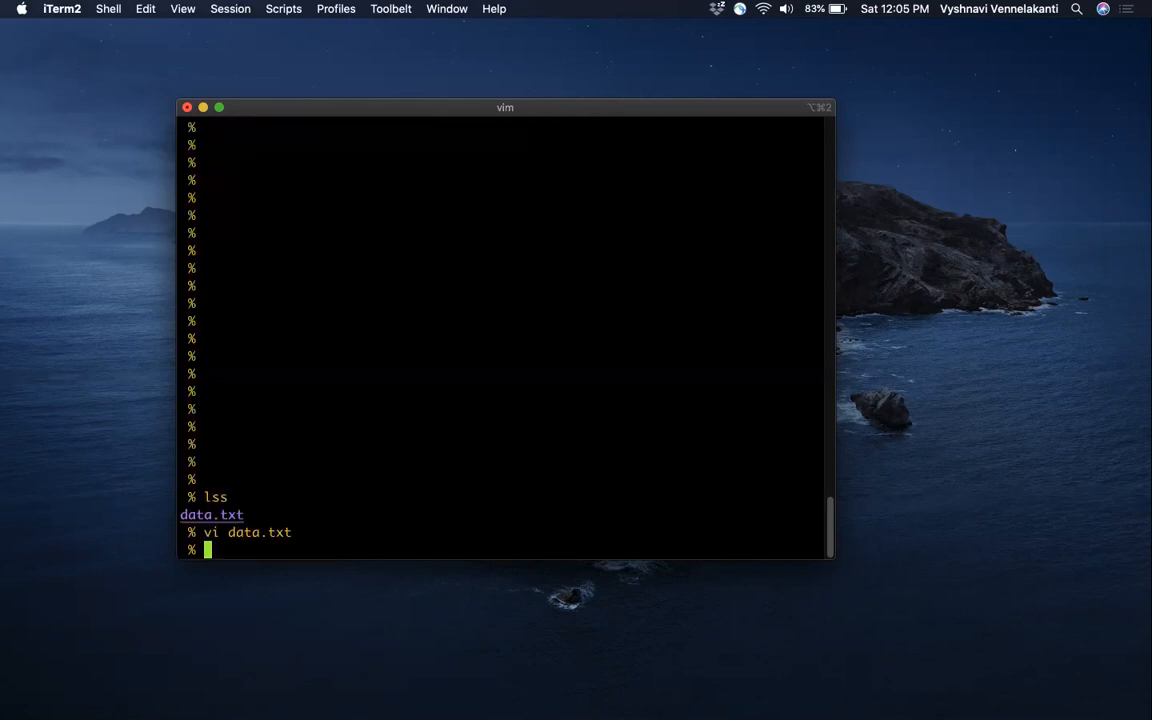
Plot the data file in Grace with the command xmgrace -nxy data.txt
type("xmgr")
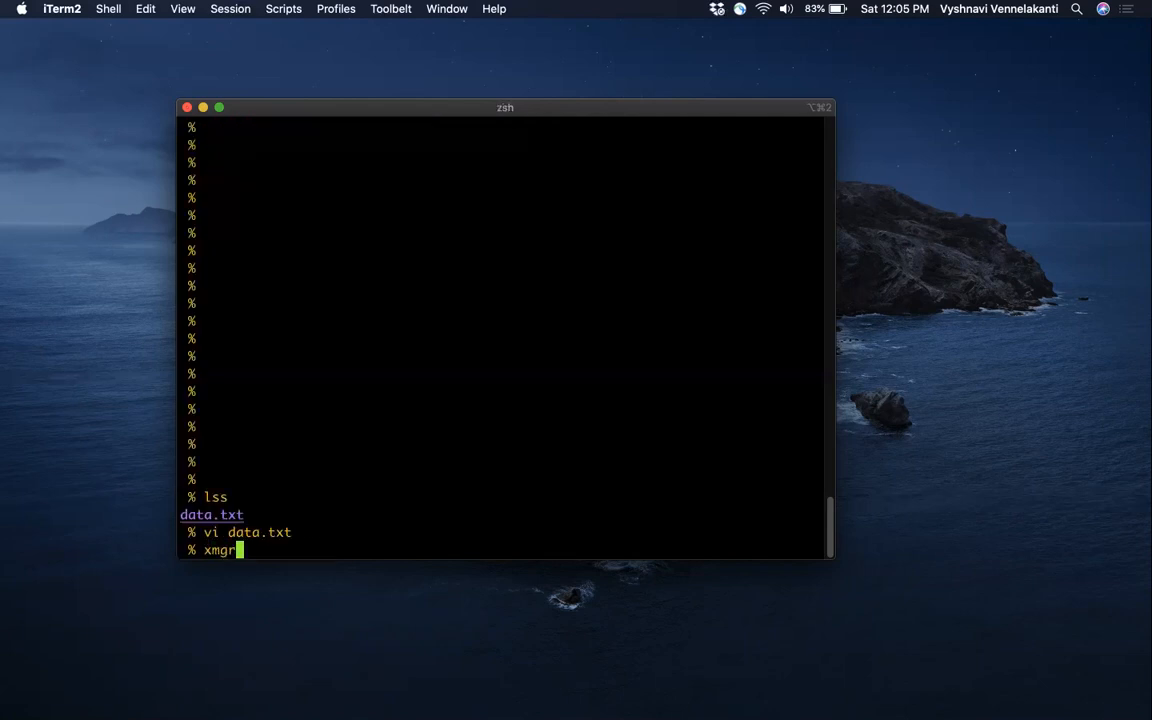
type("ace -nxy data.txt")
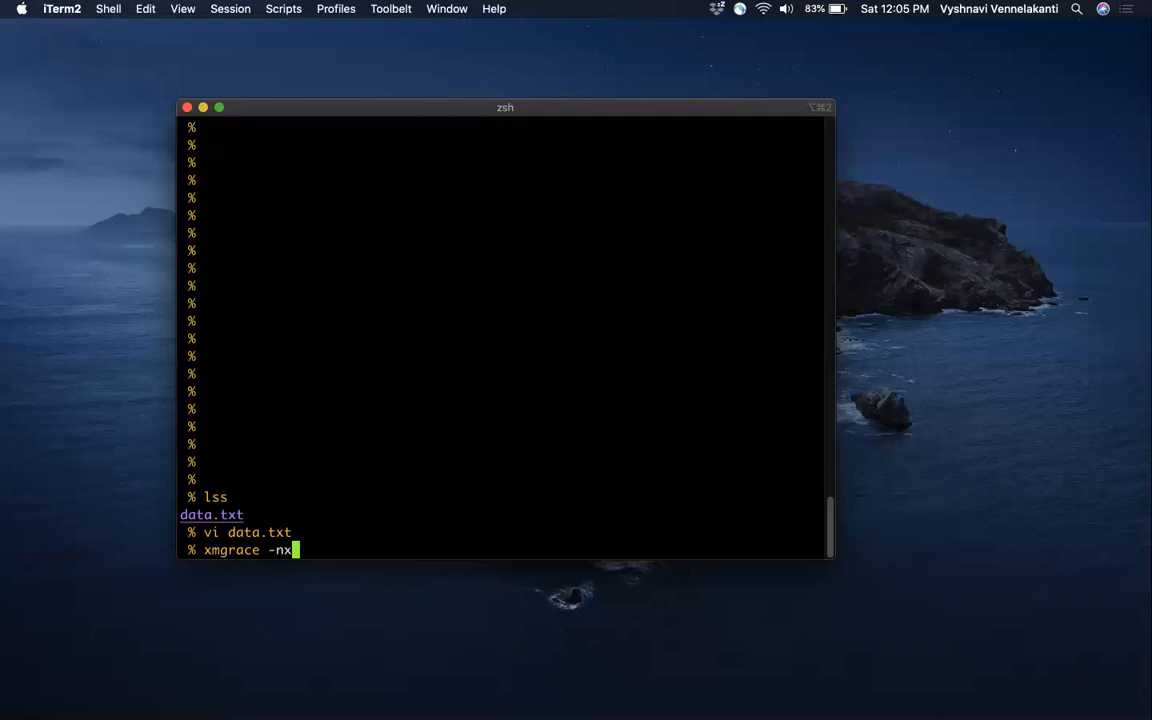
key("Return")
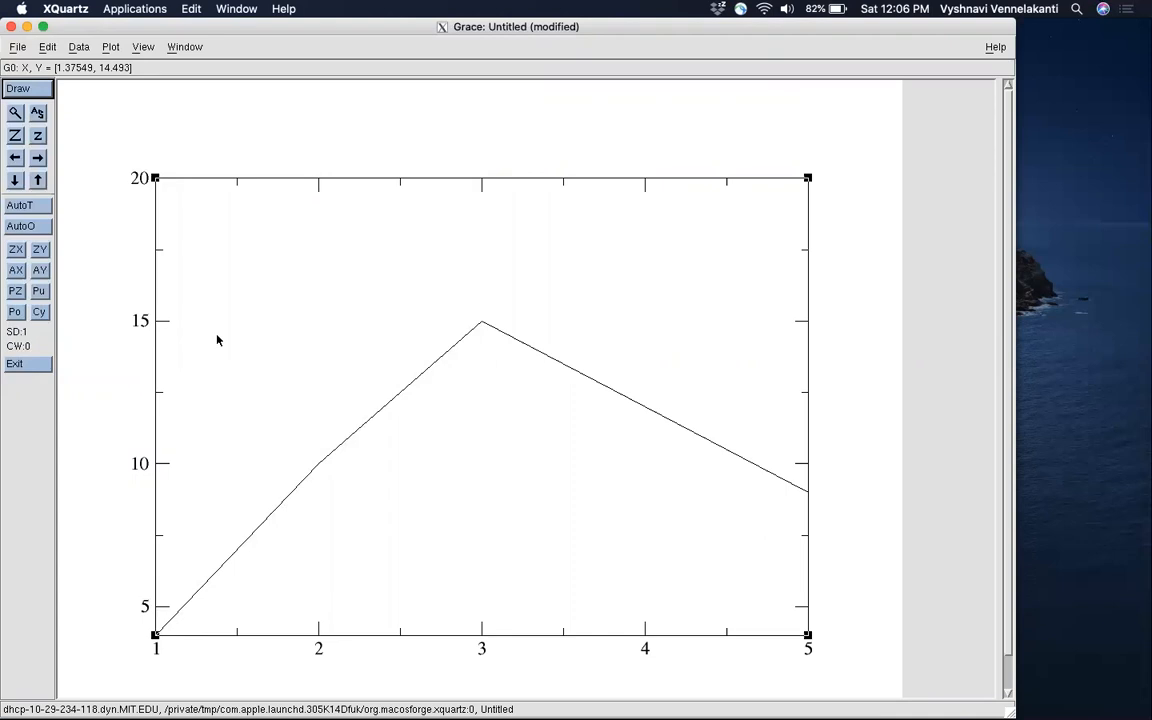
Set the X axis range to start at 0 and stop at 6, and apply it
left_click(119, 49)
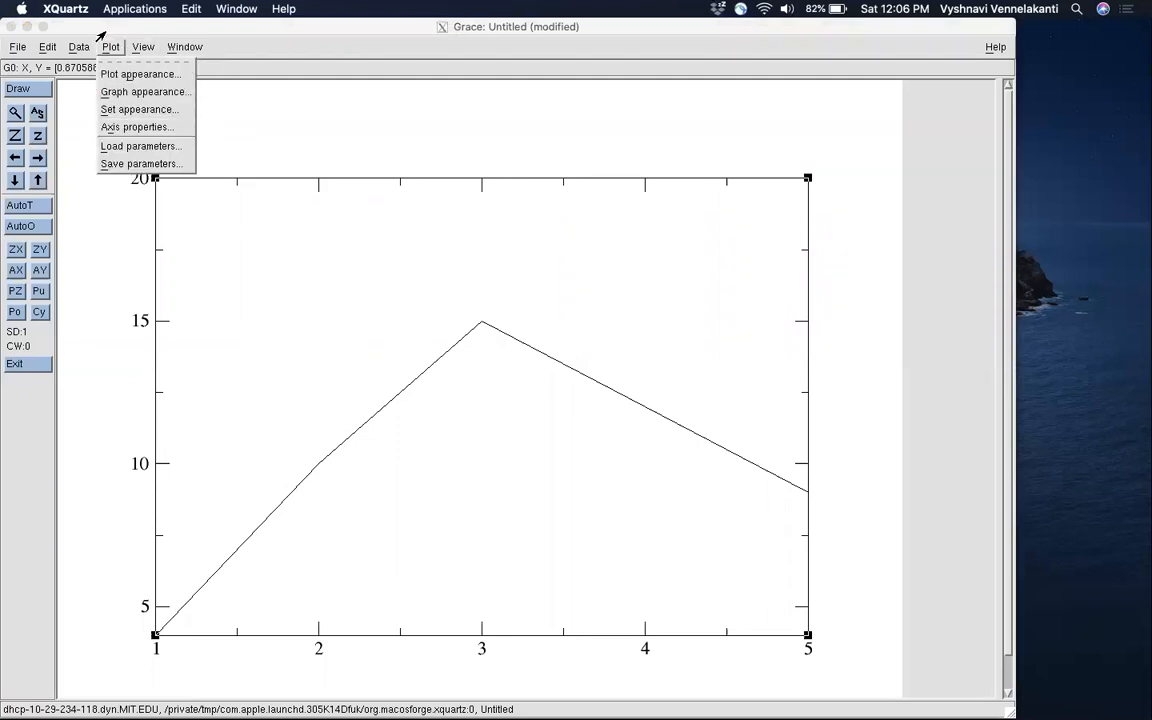
left_click(112, 126)
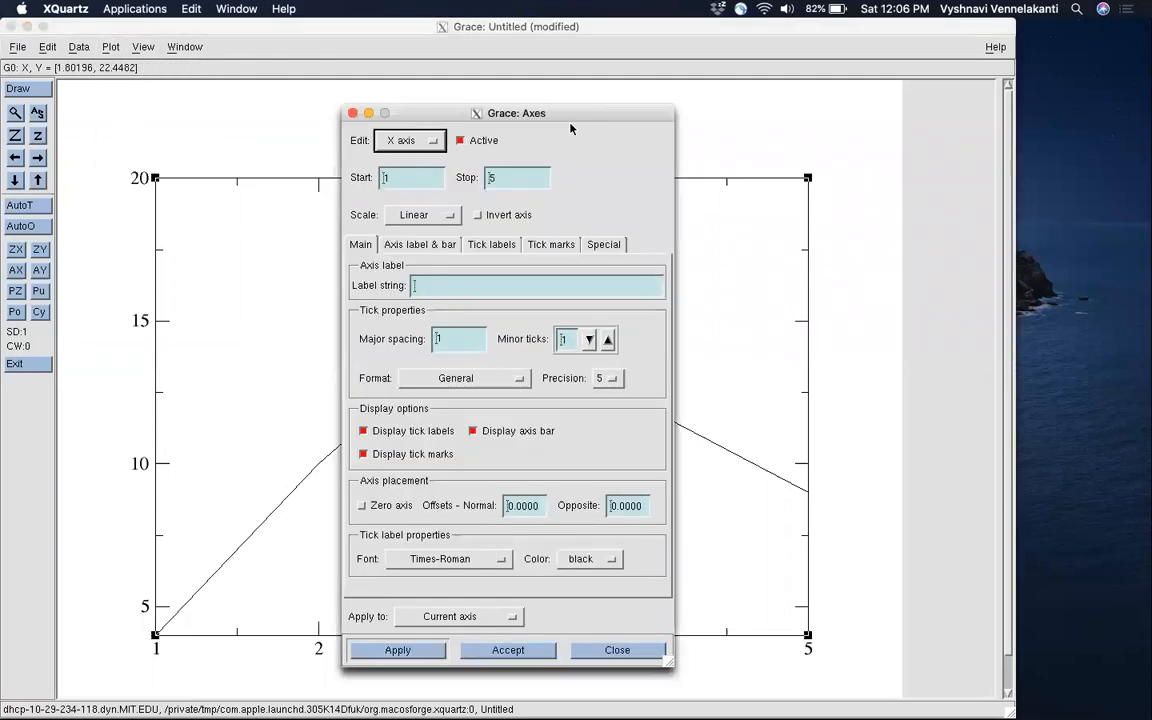
left_click(418, 181)
key("BackSpace")
type("0")
left_click(531, 180)
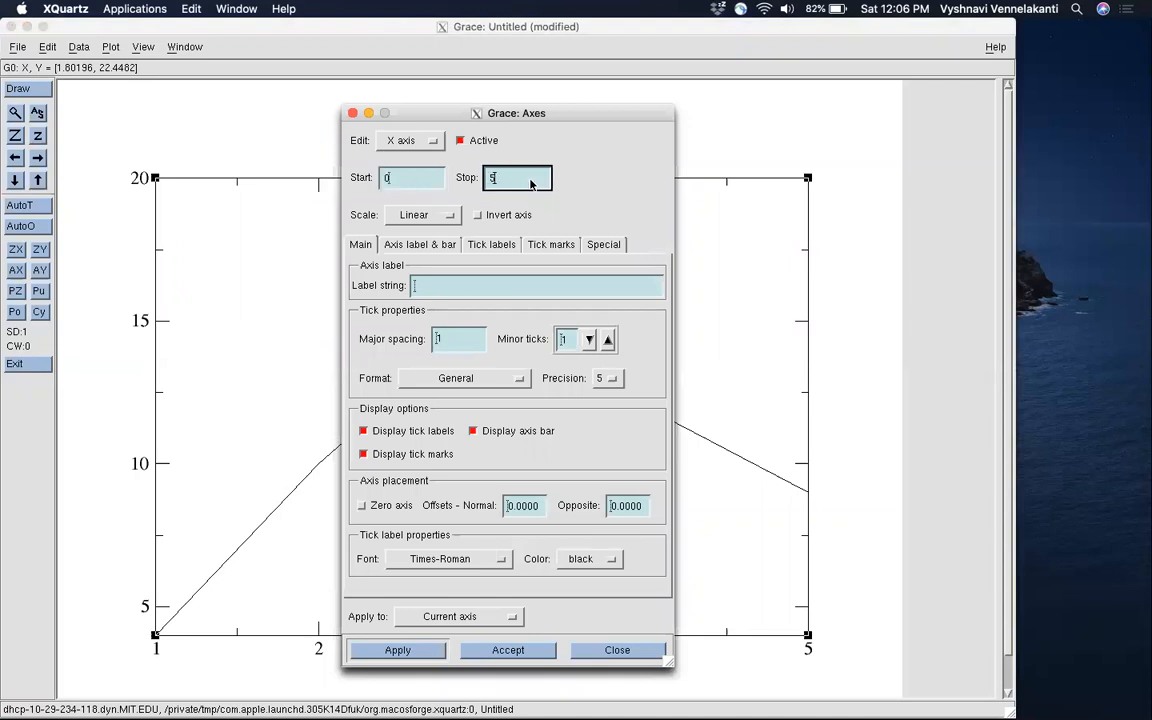
key("BackSpace")
type("6")
left_click(419, 653)
Switch the axis settings to the Y axis and set its range from 0 to 16
left_click(418, 145)
left_click(401, 157)
left_click(415, 180)
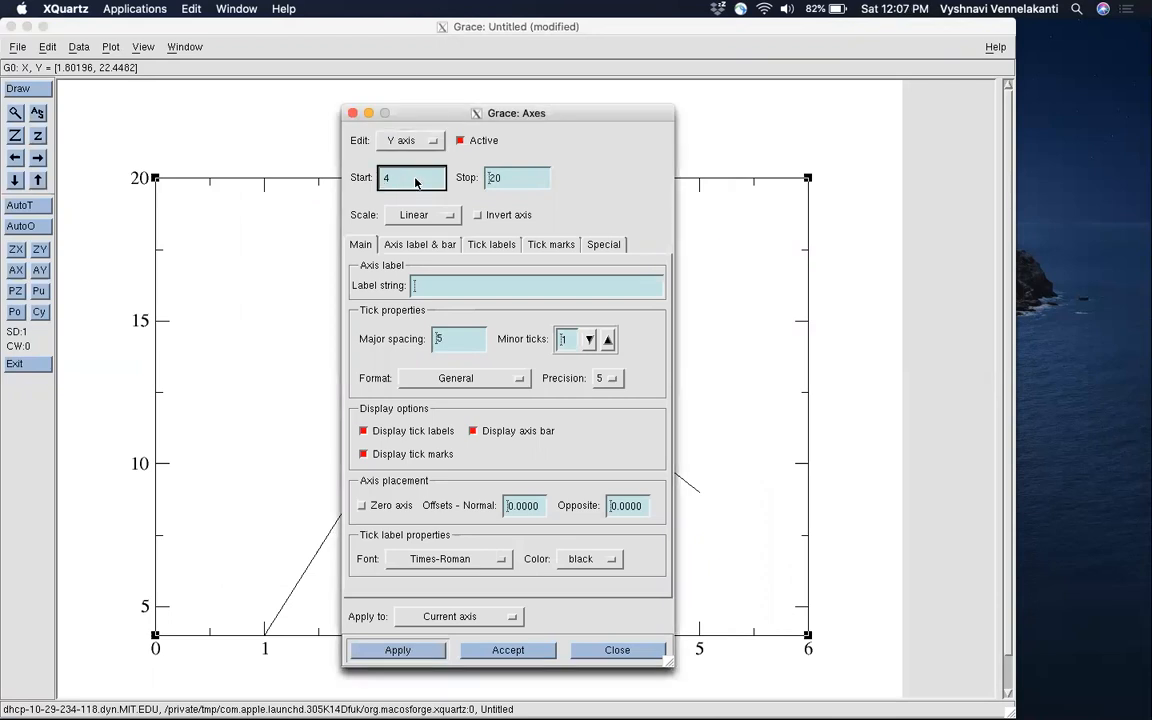
left_click(495, 179)
key("BackSpace")
key("BackSpace")
type("16")
Set the Y axis major tick spacing to 2 and accept the axis settings
left_click(452, 338)
key("BackSpace")
type("2")
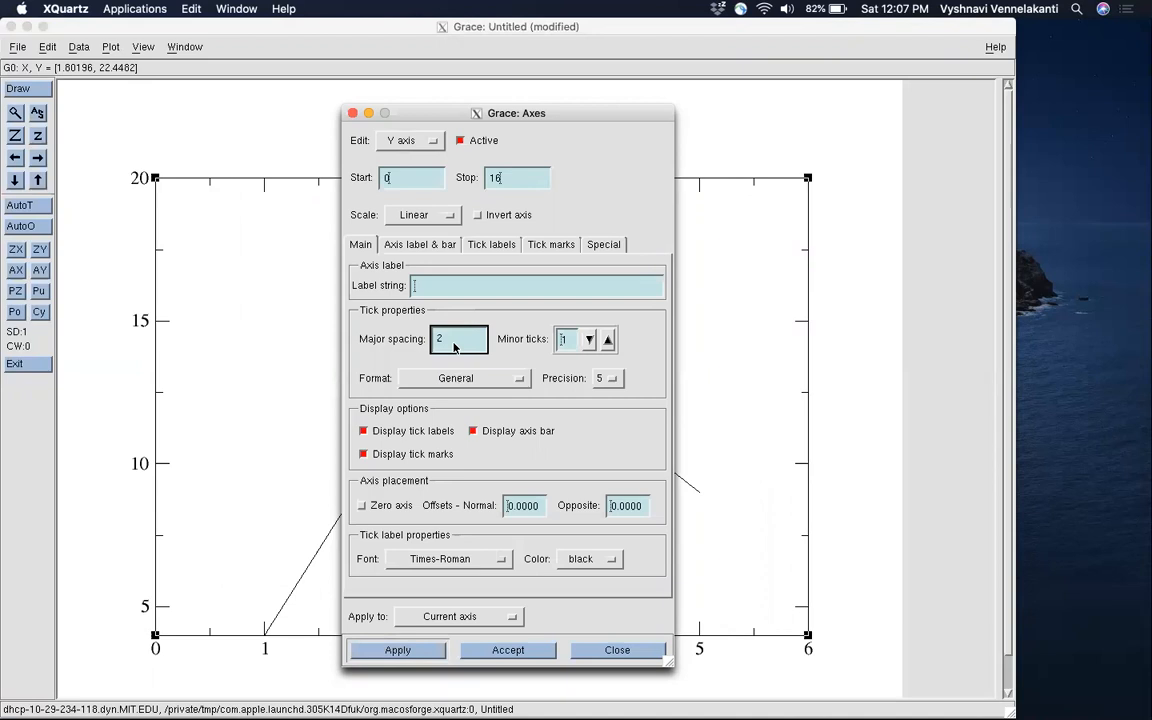
left_click(394, 650)
left_click_drag(418, 126, 517, 119)
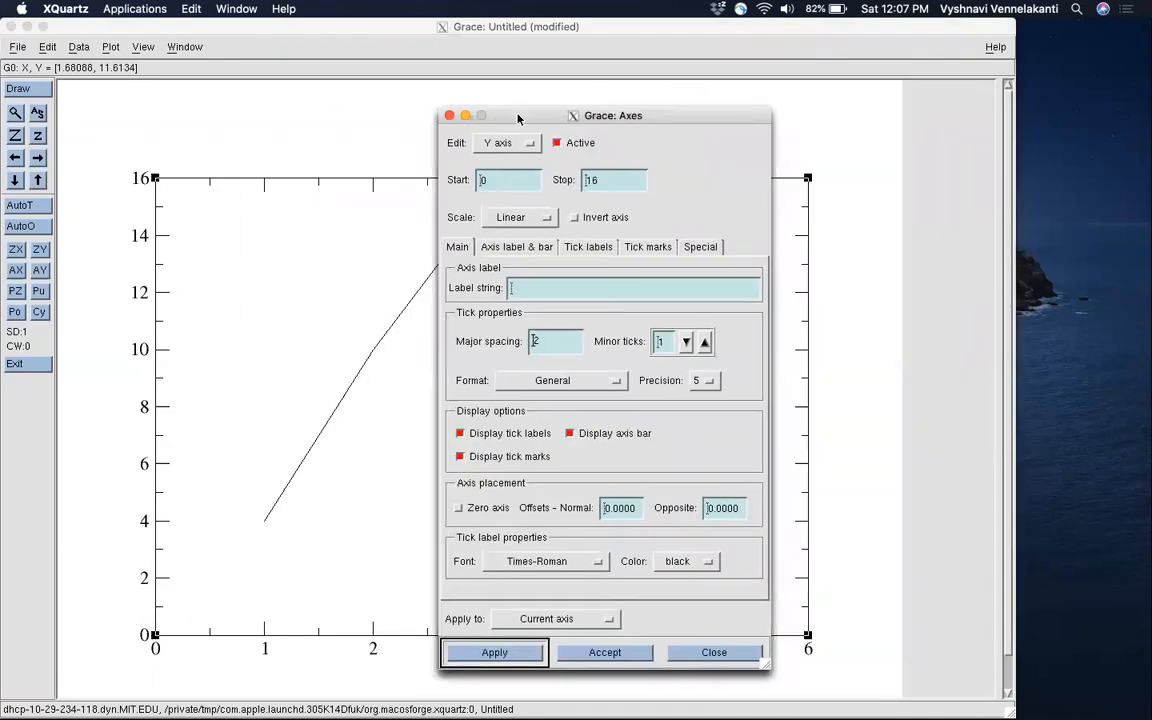
left_click(572, 651)
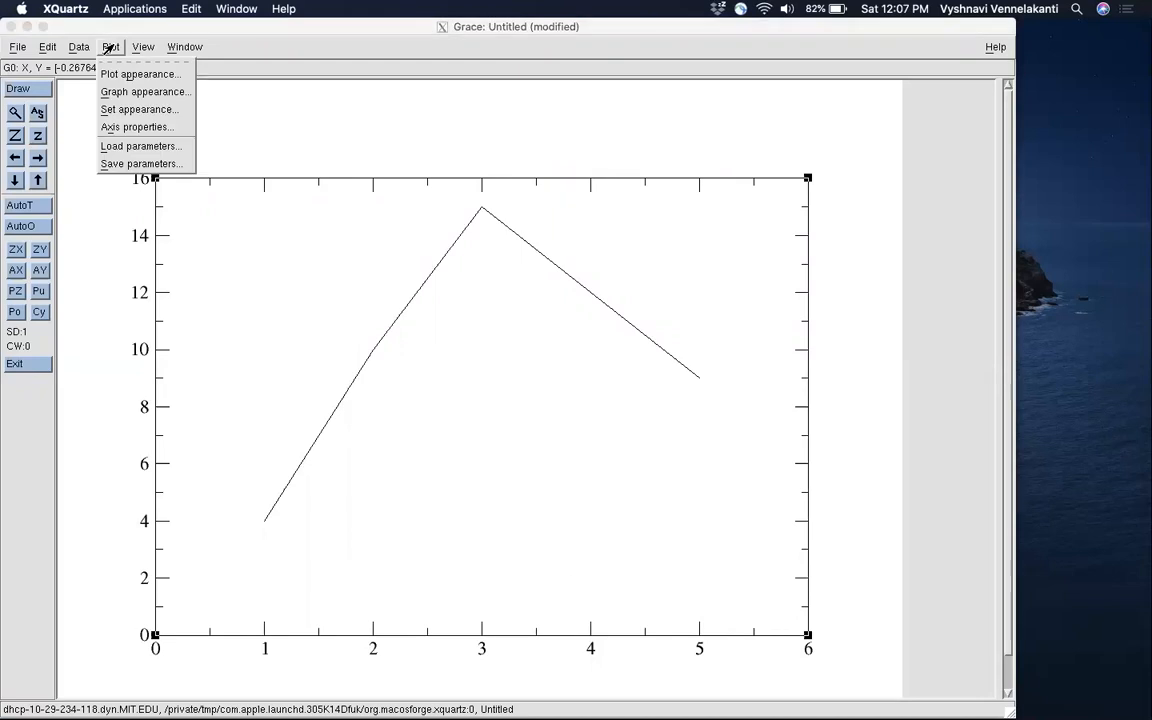
In the set appearance settings, set the data set's line type to None and apply it
left_click(139, 109)
left_click_drag(432, 116, 747, 118)
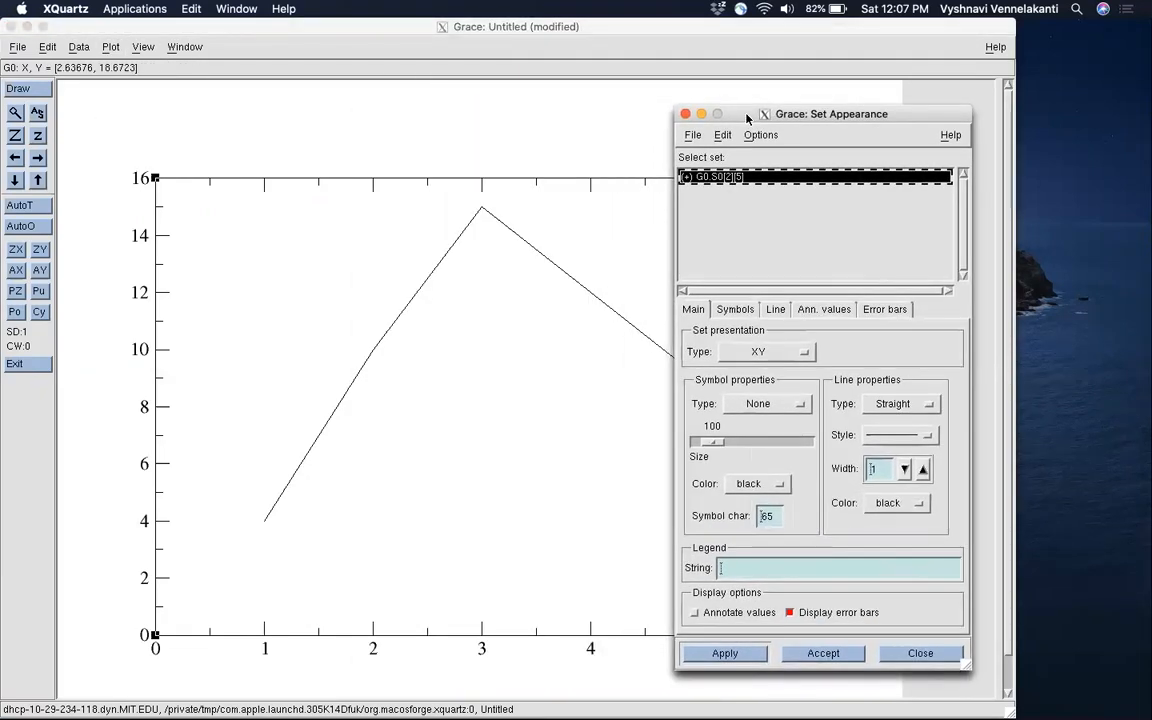
left_click(898, 405)
left_click(900, 386)
left_click(739, 652)
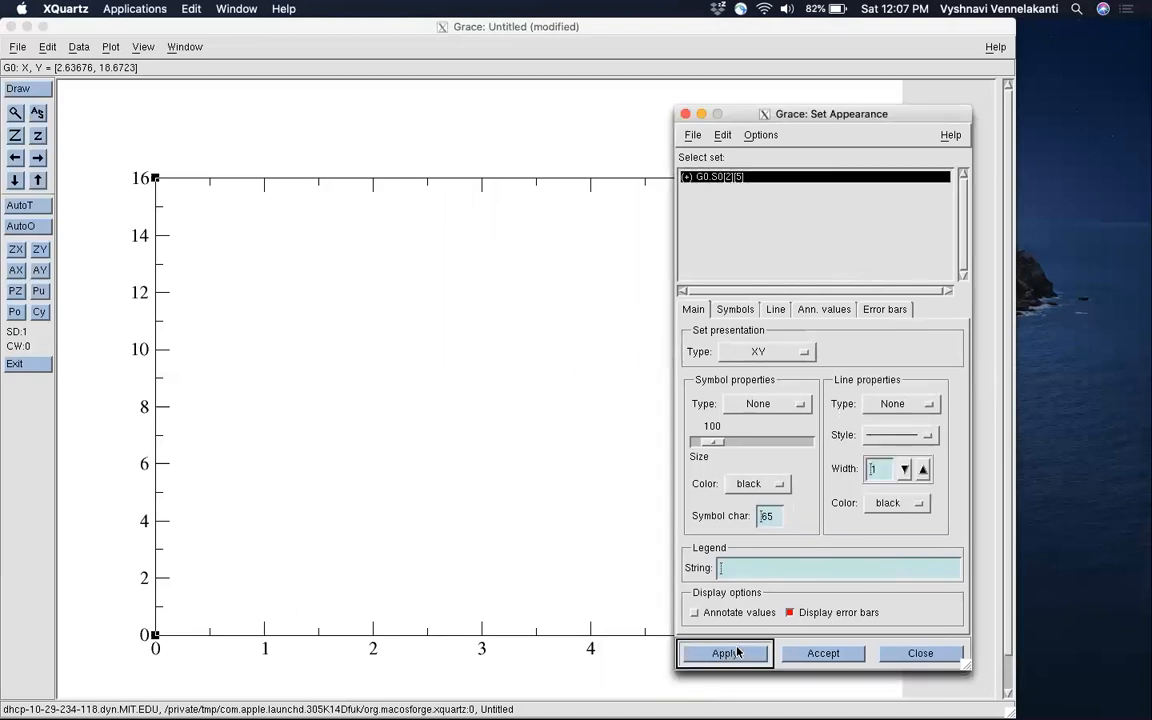
Change the data set's presentation type to BAR, apply it, and move the settings window clear of the graph
left_click(750, 352)
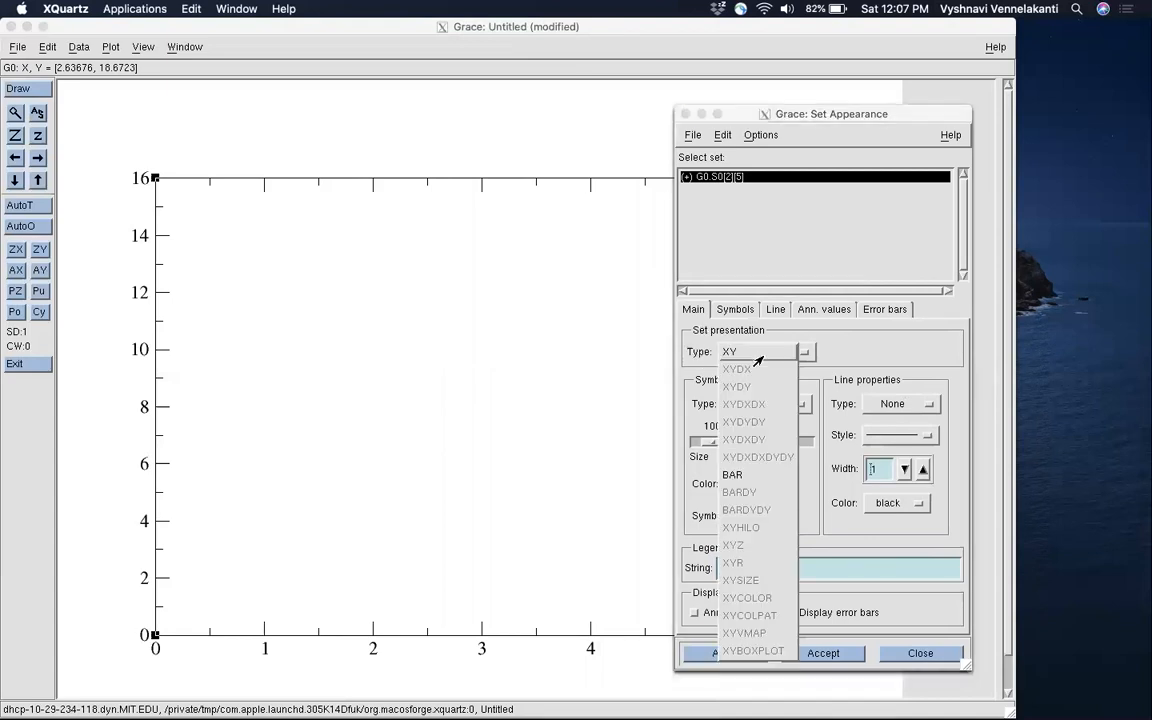
left_click(743, 476)
left_click(718, 653)
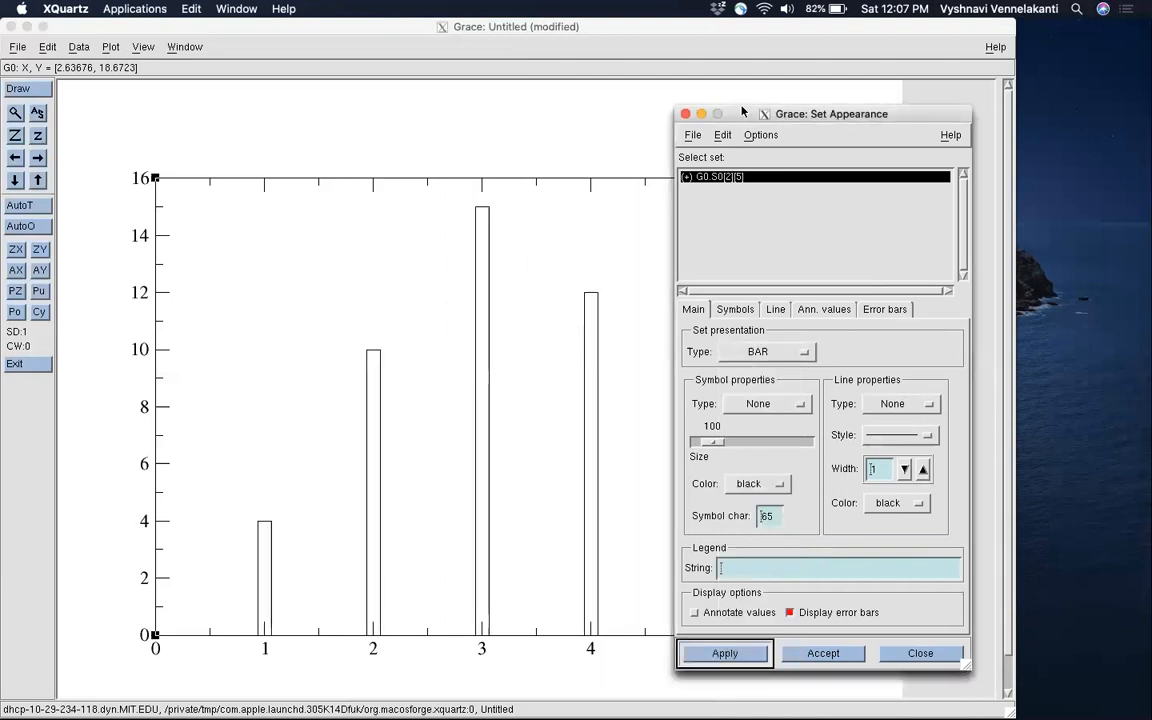
left_click_drag(743, 117, 903, 106)
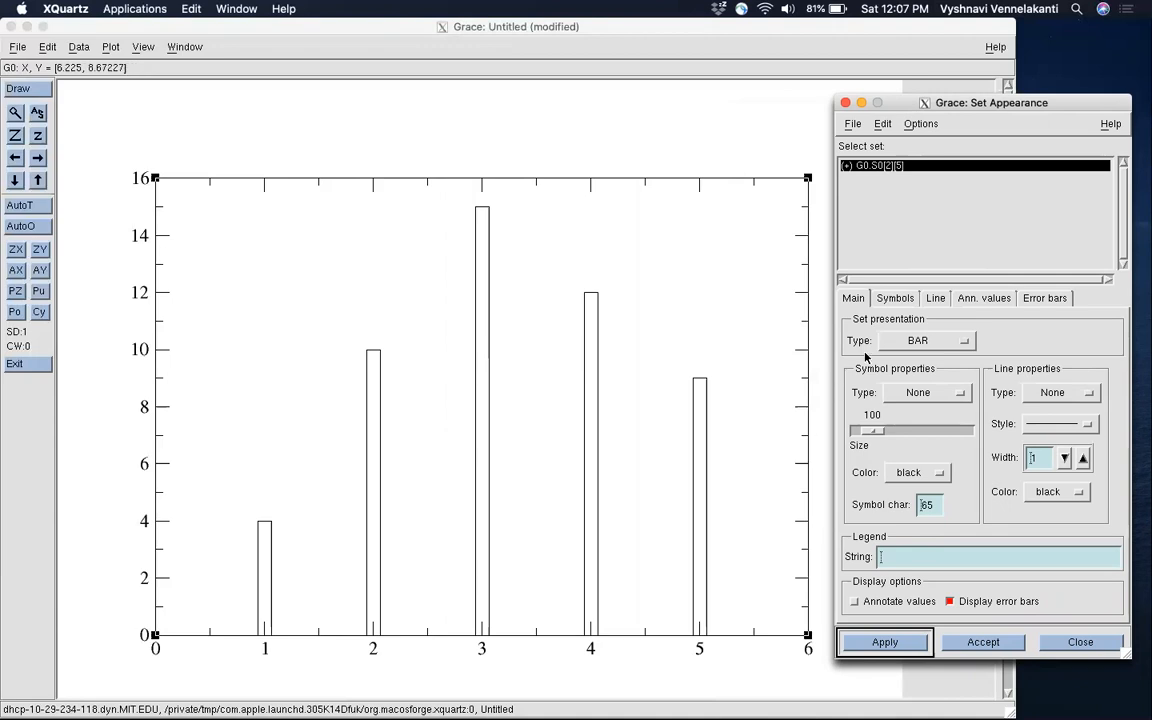
Widen the bars by setting the symbol size to 300, and accept the set appearance
left_click(913, 433)
left_click(913, 433)
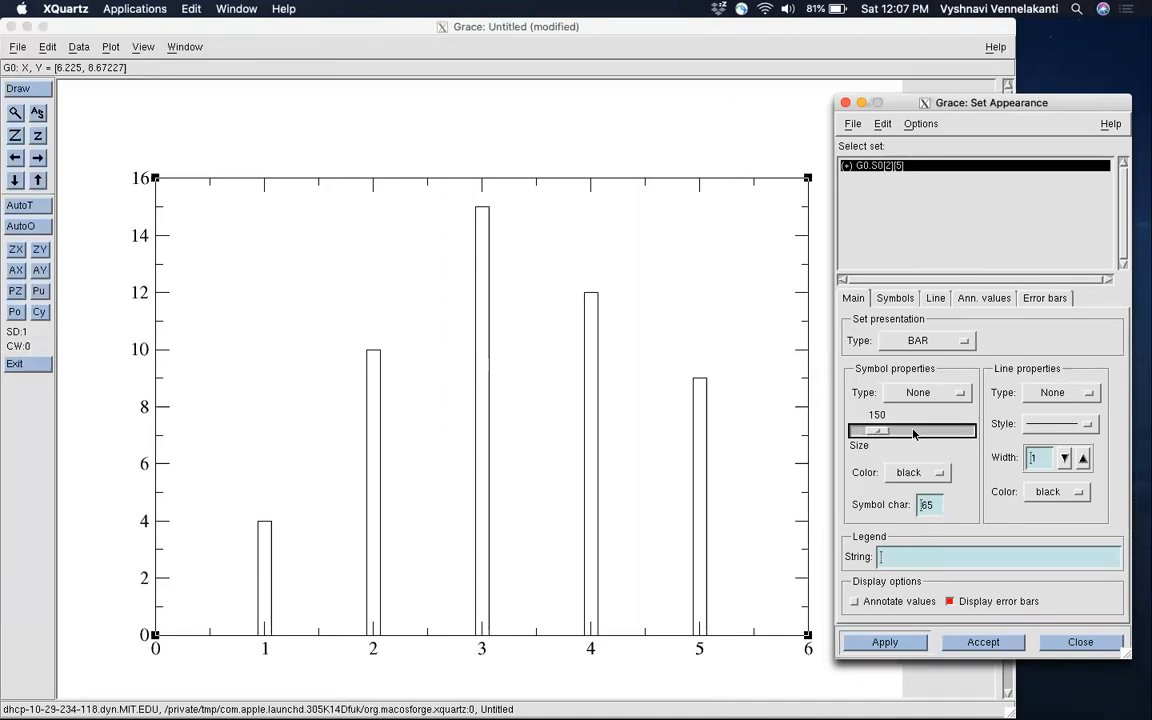
left_click(913, 433)
left_click(916, 433)
left_click(936, 432)
left_click(936, 432)
left_click(936, 432)
left_click(936, 432)
left_click(886, 641)
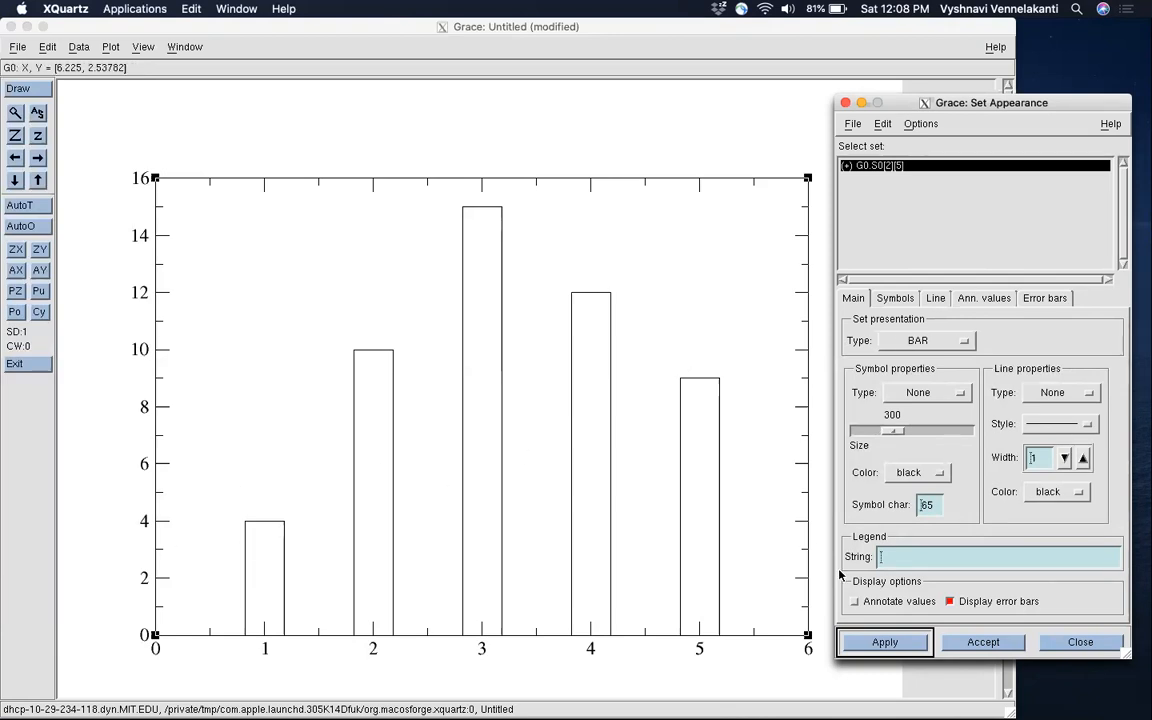
left_click(982, 642)
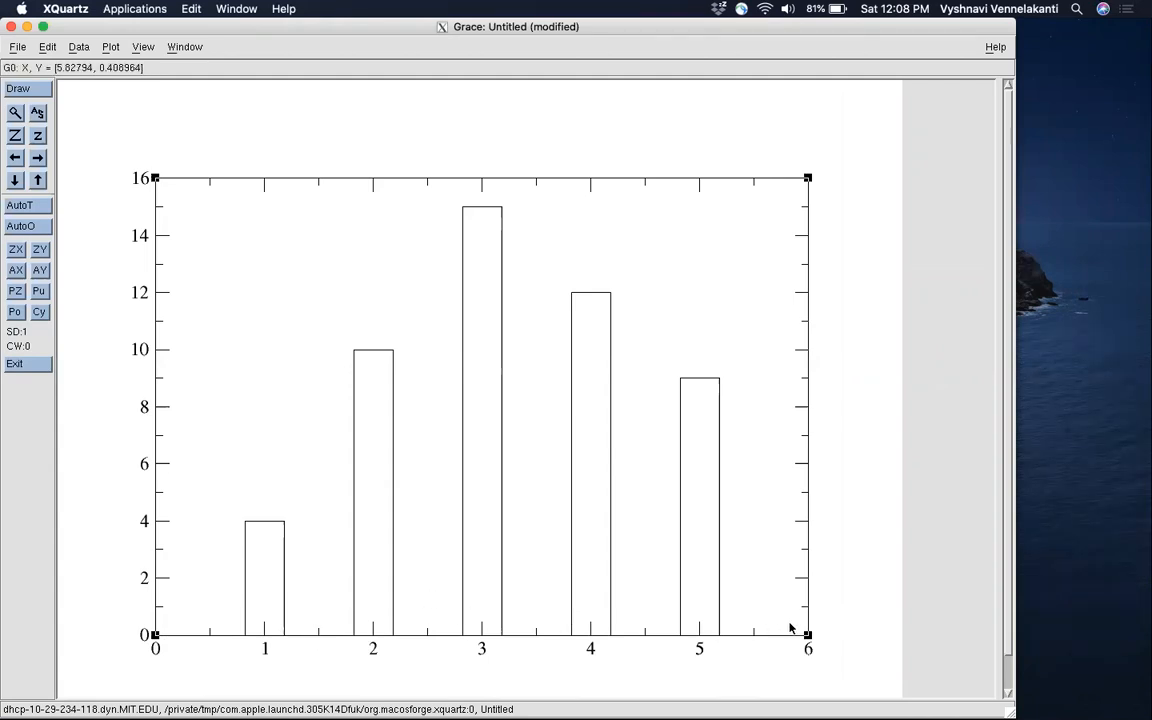
Set the special ticks of the X axis to Tick marks and labels
left_click(110, 46)
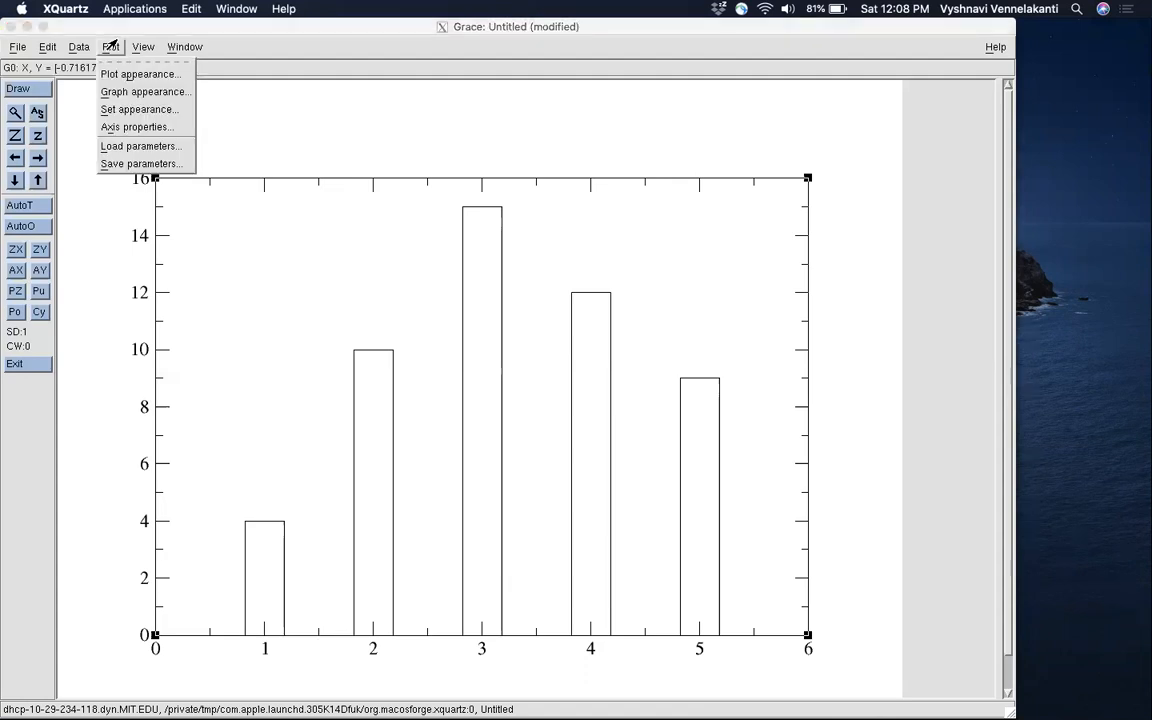
left_click(132, 127)
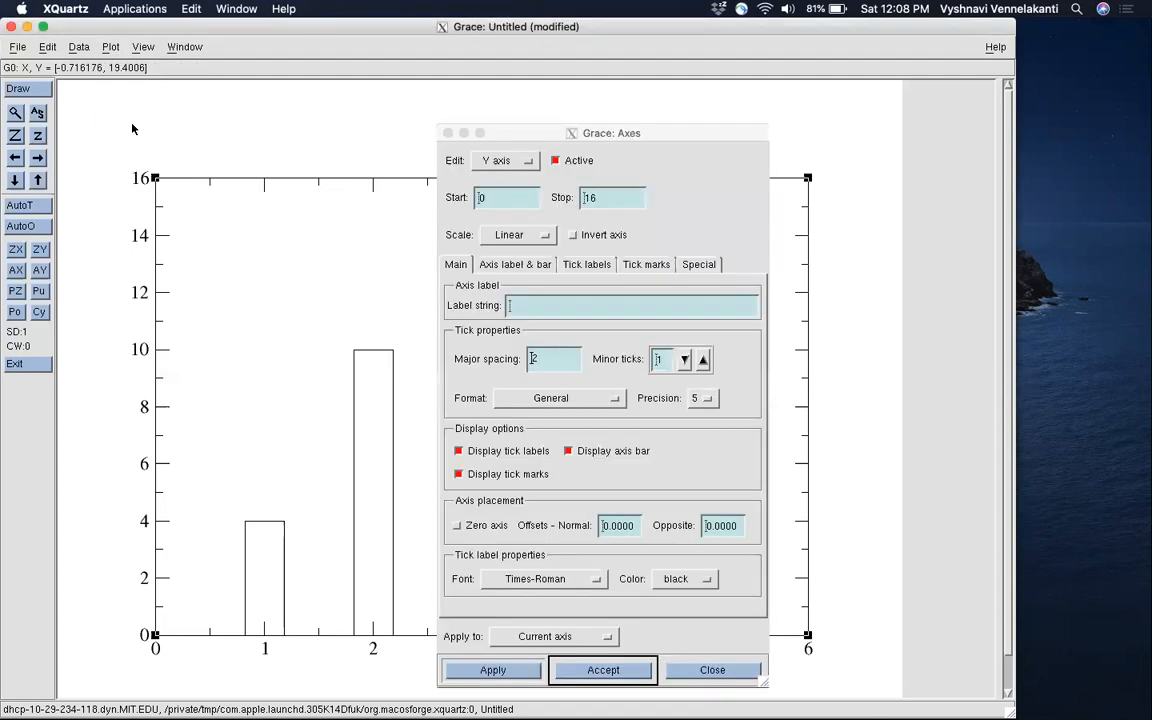
left_click(496, 160)
left_click(497, 145)
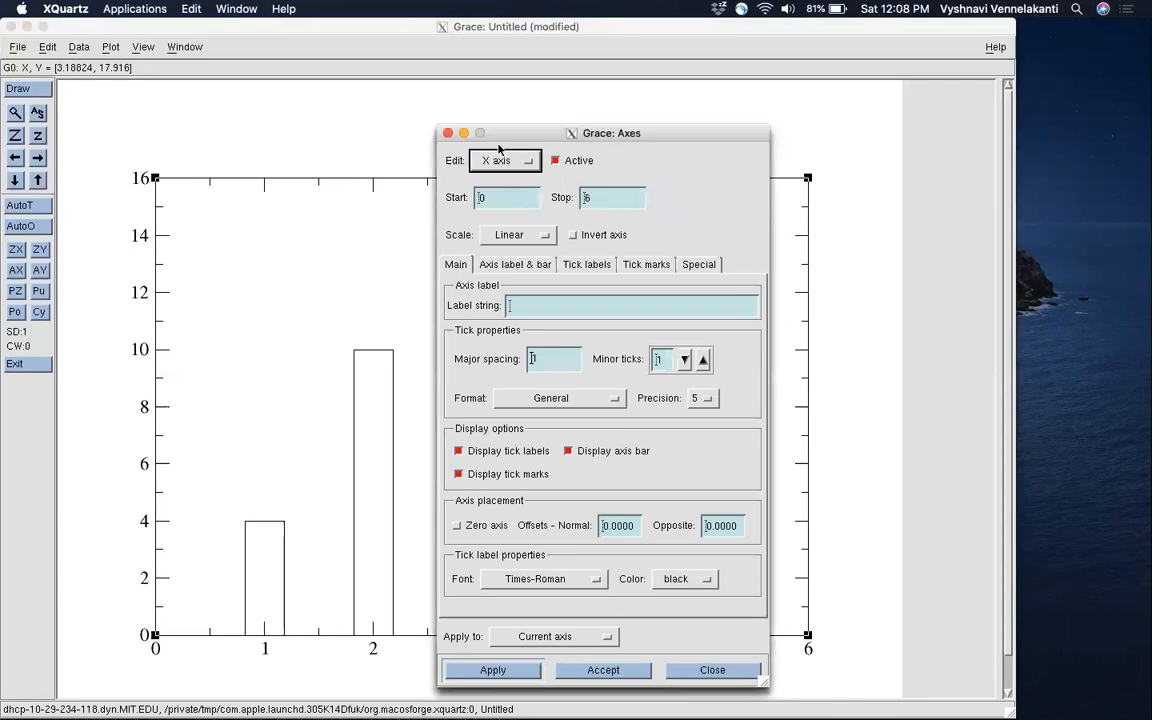
left_click(705, 265)
left_click_drag(680, 131, 938, 59)
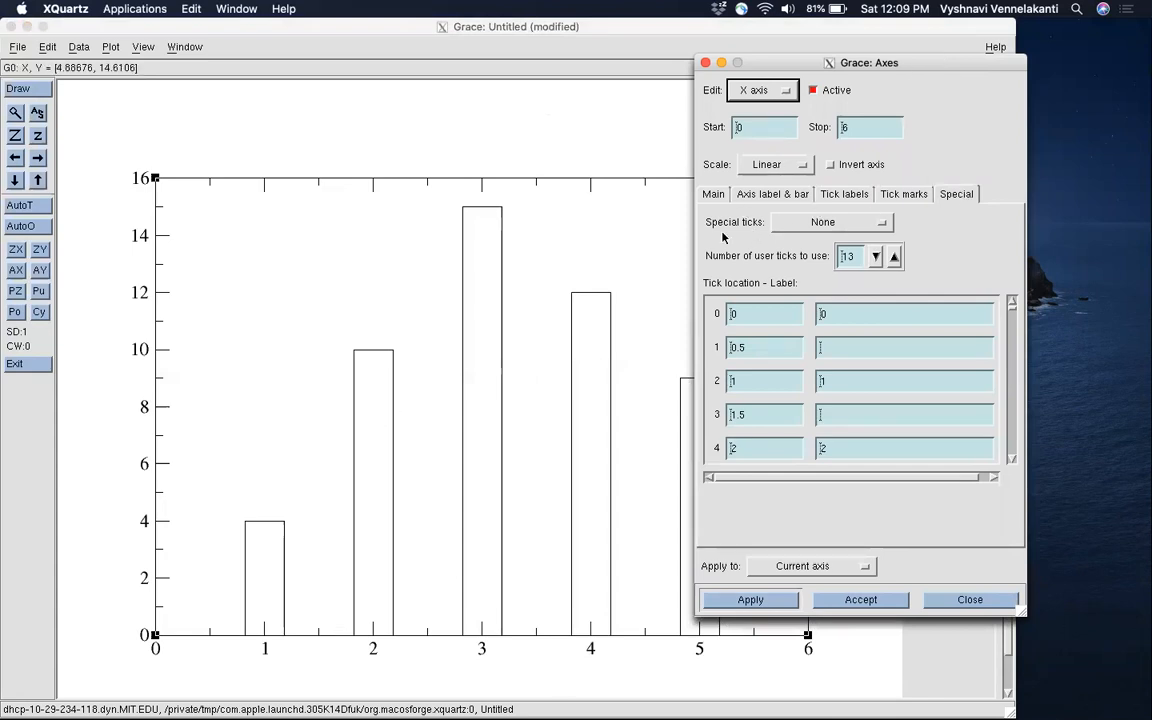
left_click(813, 226)
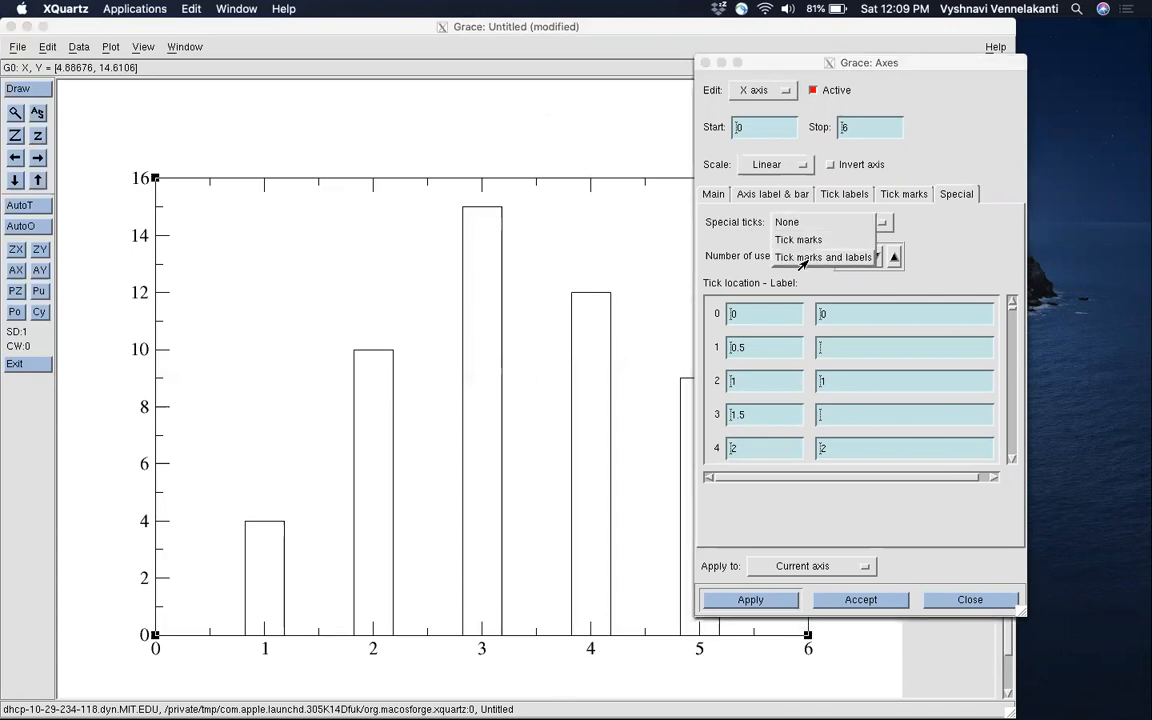
left_click(810, 257)
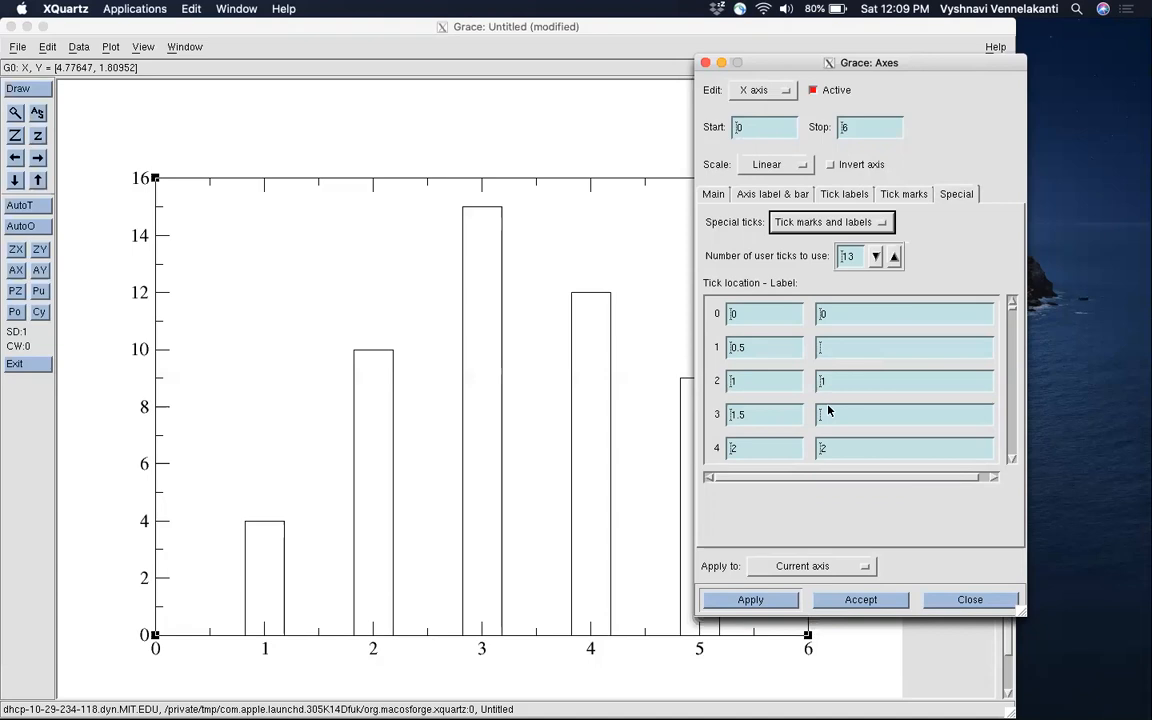
Look through the list of X axis tick locations and labels
left_click(1011, 458)
left_click(1011, 458)
left_click(1010, 458)
left_click(1010, 458)
left_click(1011, 304)
left_click(1011, 304)
left_click(1011, 304)
left_click(1011, 304)
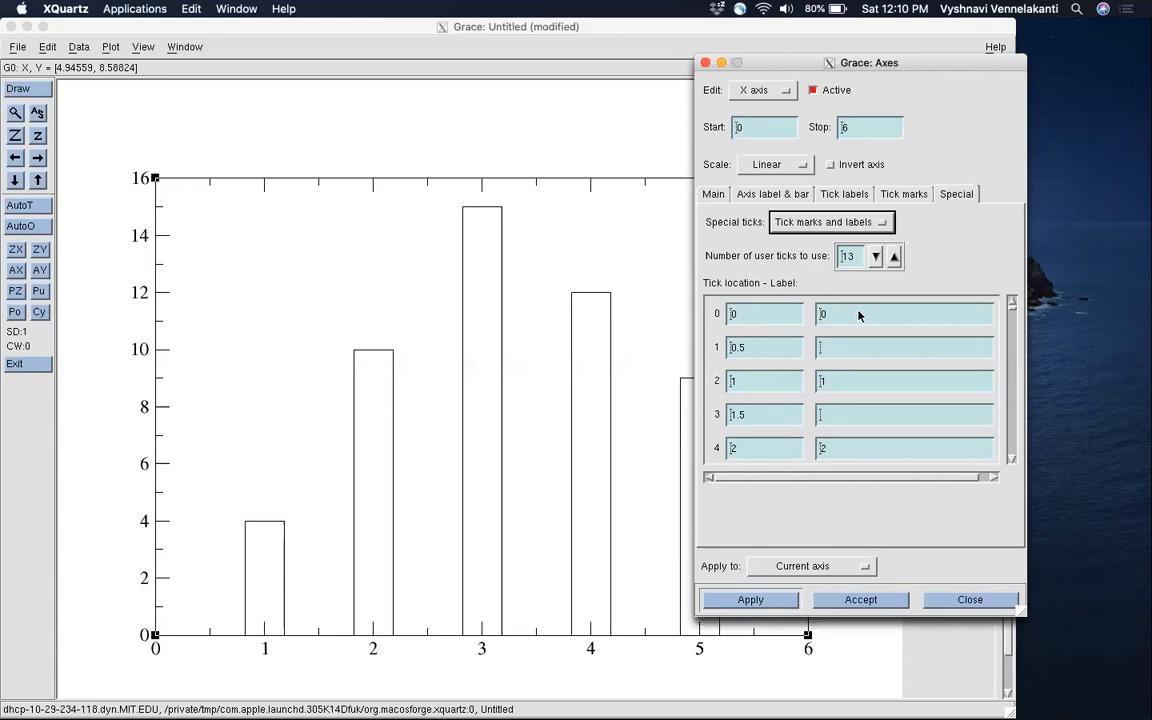
Set the locations of X axis ticks 0, 1 and 2 to 1, 2 and 3
left_click(769, 316)
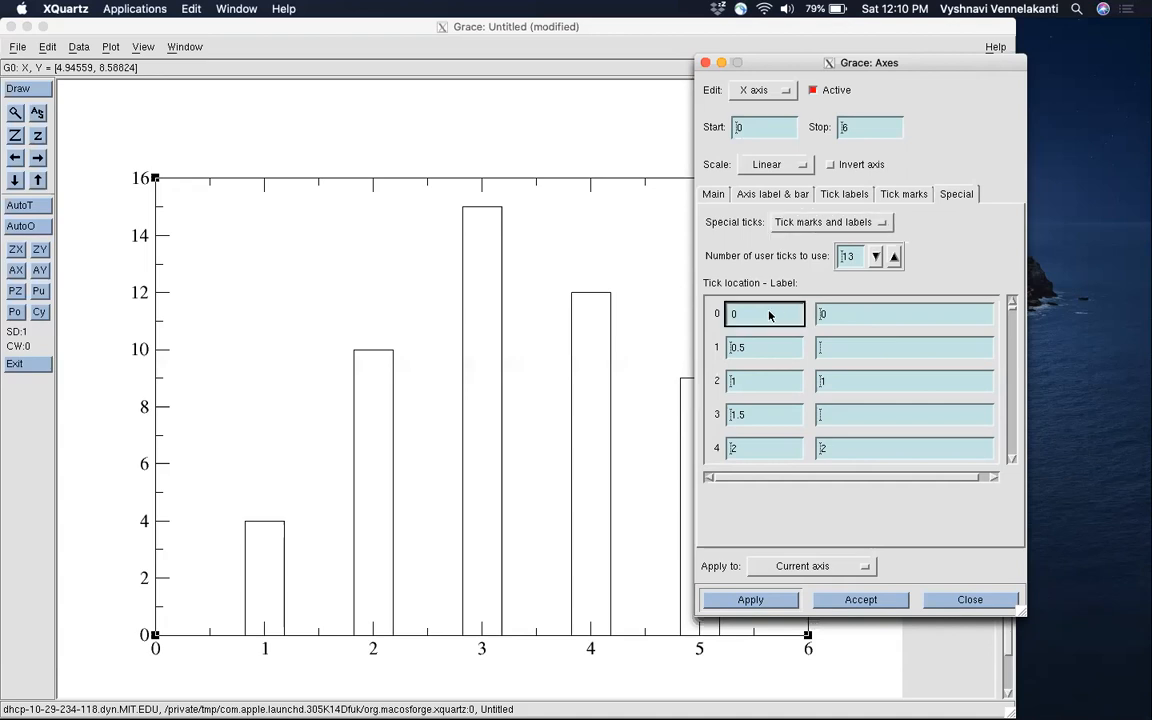
key("BackSpace")
type("1")
left_click(764, 350)
key("BackSpace")
key("BackSpace")
key("BackSpace")
type("2")
left_click(764, 381)
key("BackSpace")
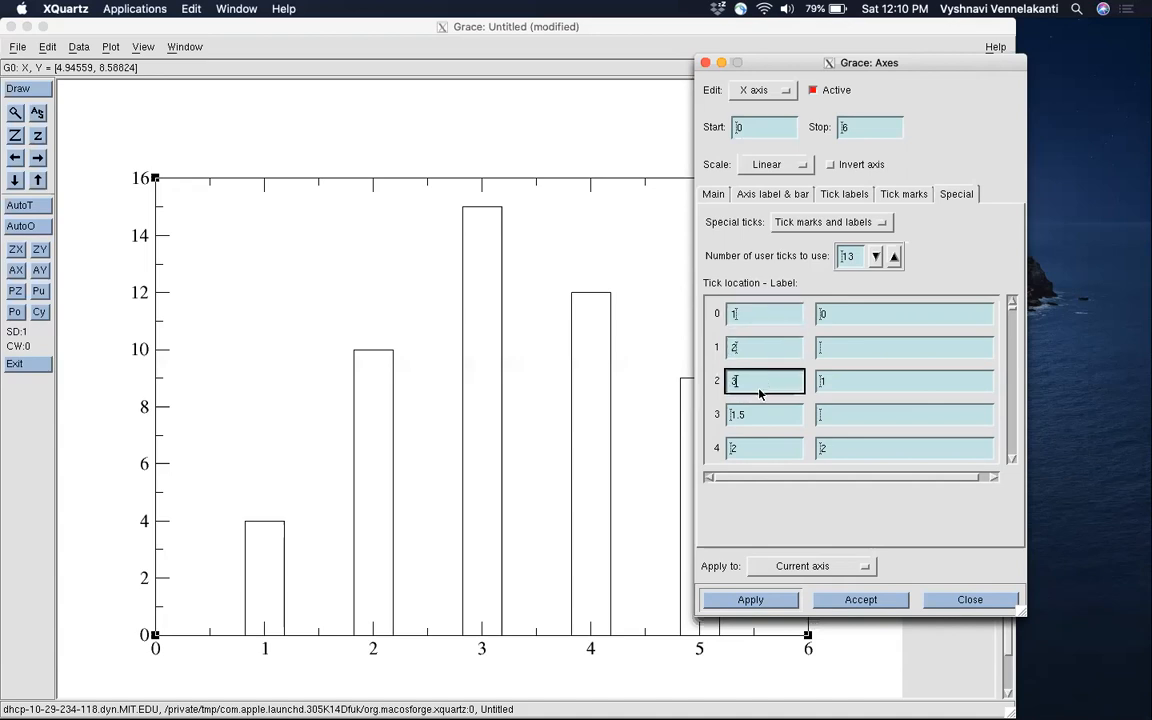
type("3")
Set the locations of X axis ticks 3 and 4 to 4 and 5
left_click(760, 415)
key("BackSpace")
key("BackSpace")
key("BackSpace")
type("4")
left_click(741, 456)
key("BackSpace")
type("5")
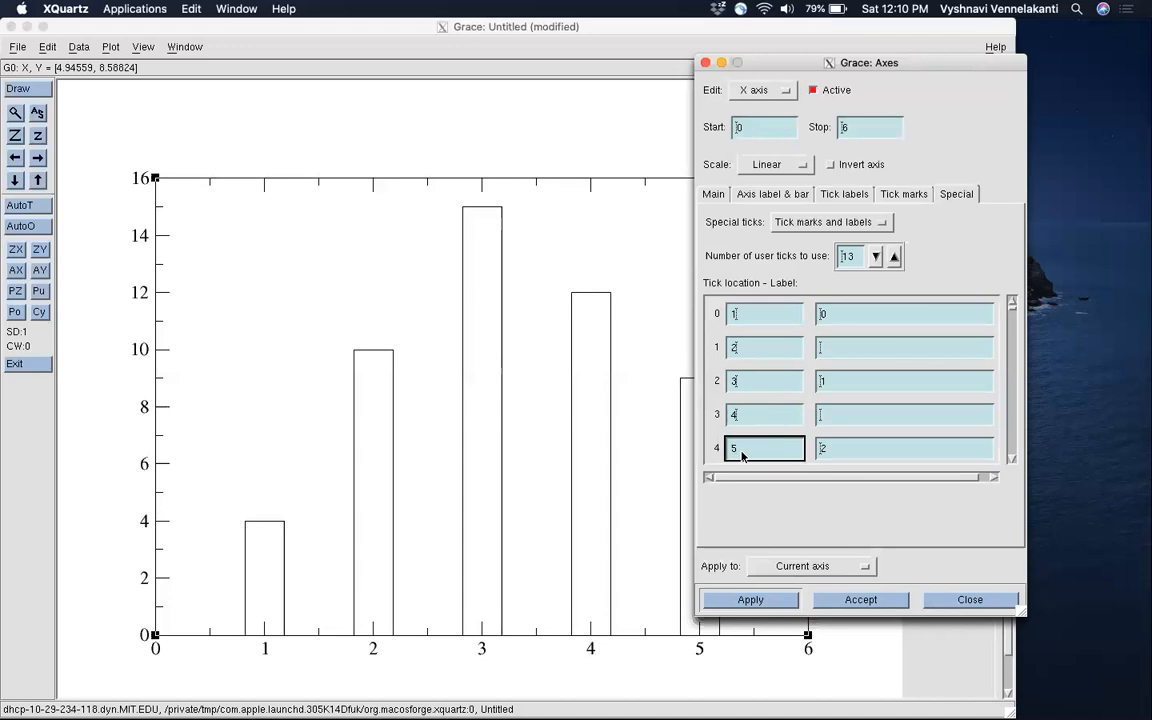
Set the number of user ticks to use on the X axis to 5
left_click(840, 318)
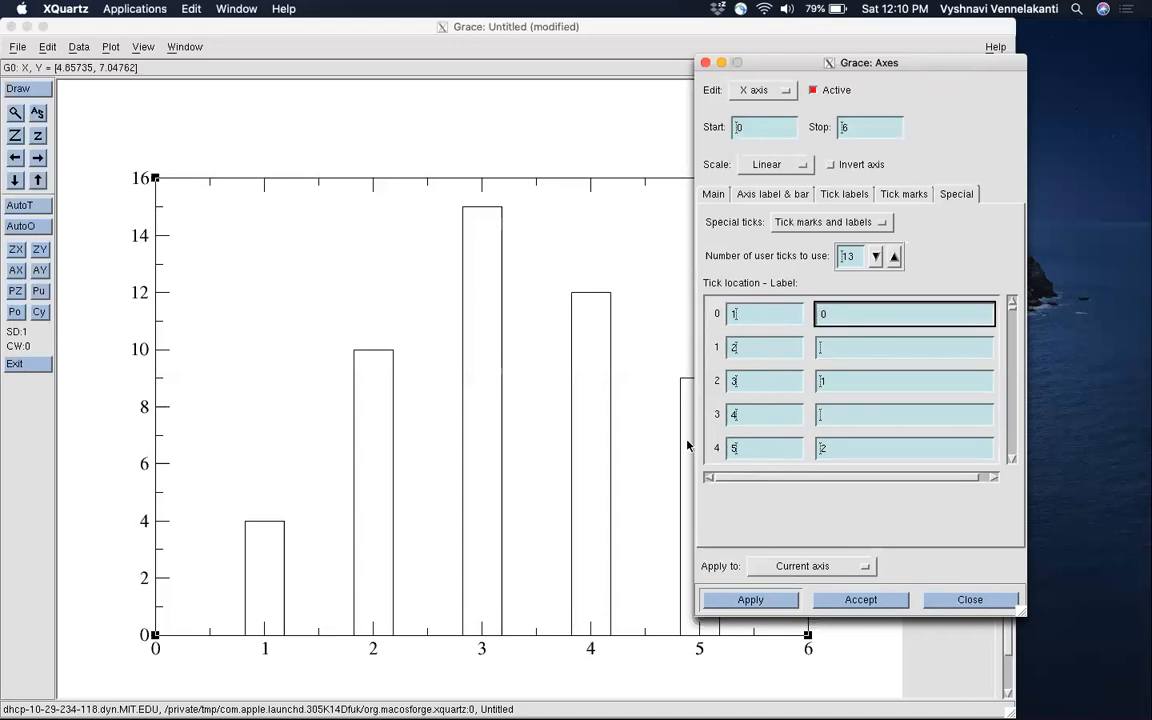
left_click(859, 257)
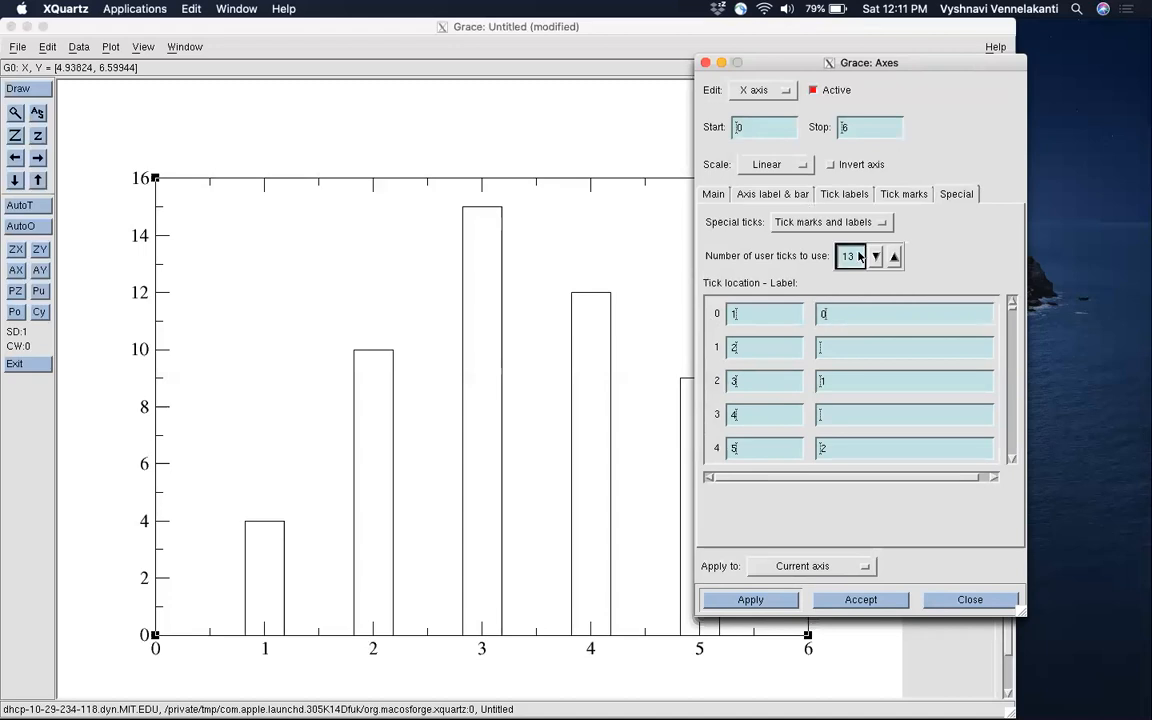
key("BackSpace")
key("BackSpace")
type("5")
Label X axis ticks 0 to 4 apple, apricot, berries, melon and banana, and apply the labels to the chart
left_click(846, 316)
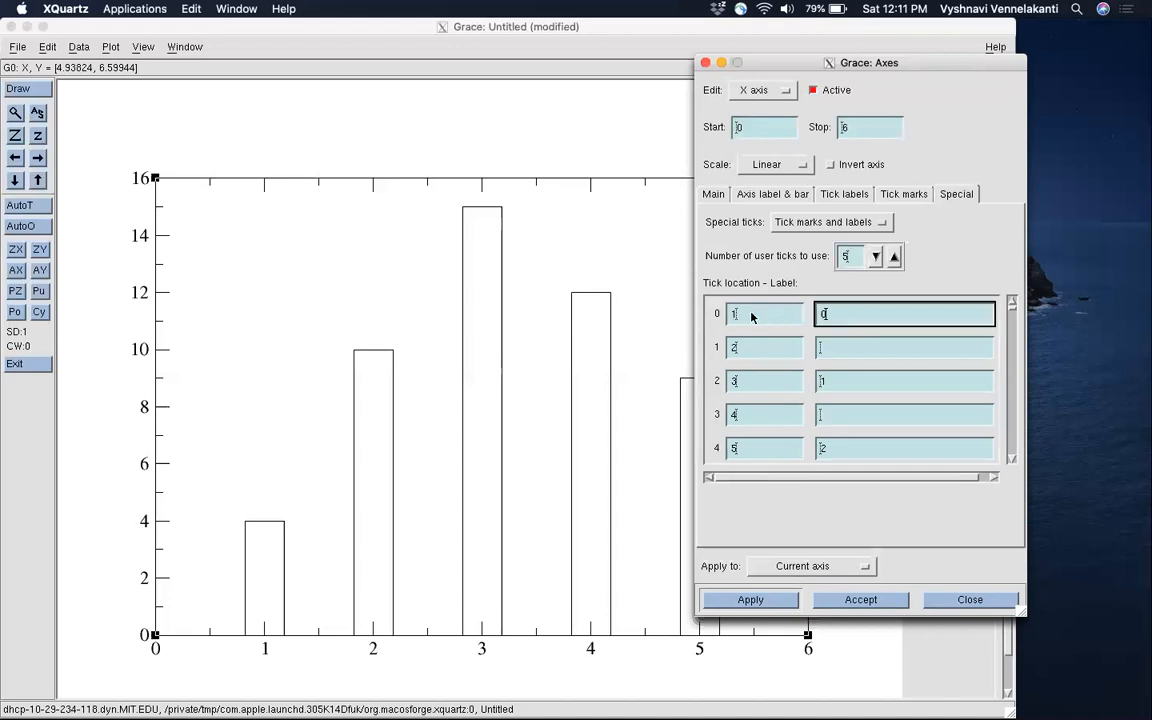
key("BackSpace")
type("apple")
left_click(848, 342)
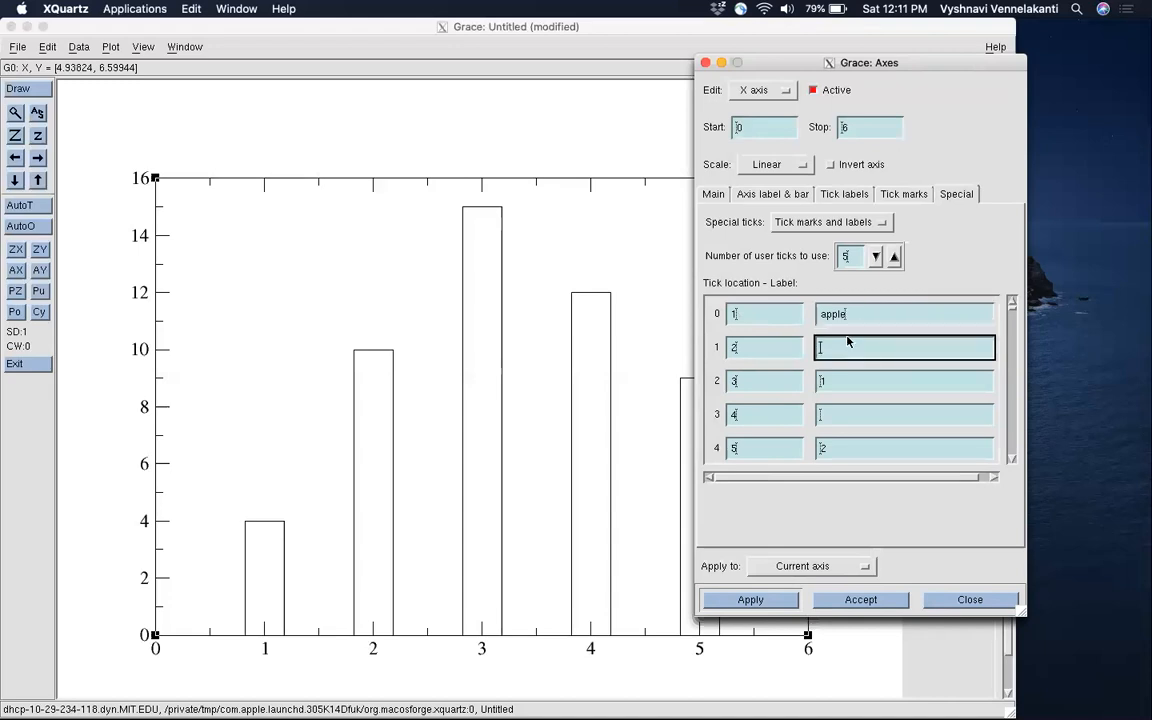
type("apricot")
left_click(835, 380)
type("berries")
left_click(864, 416)
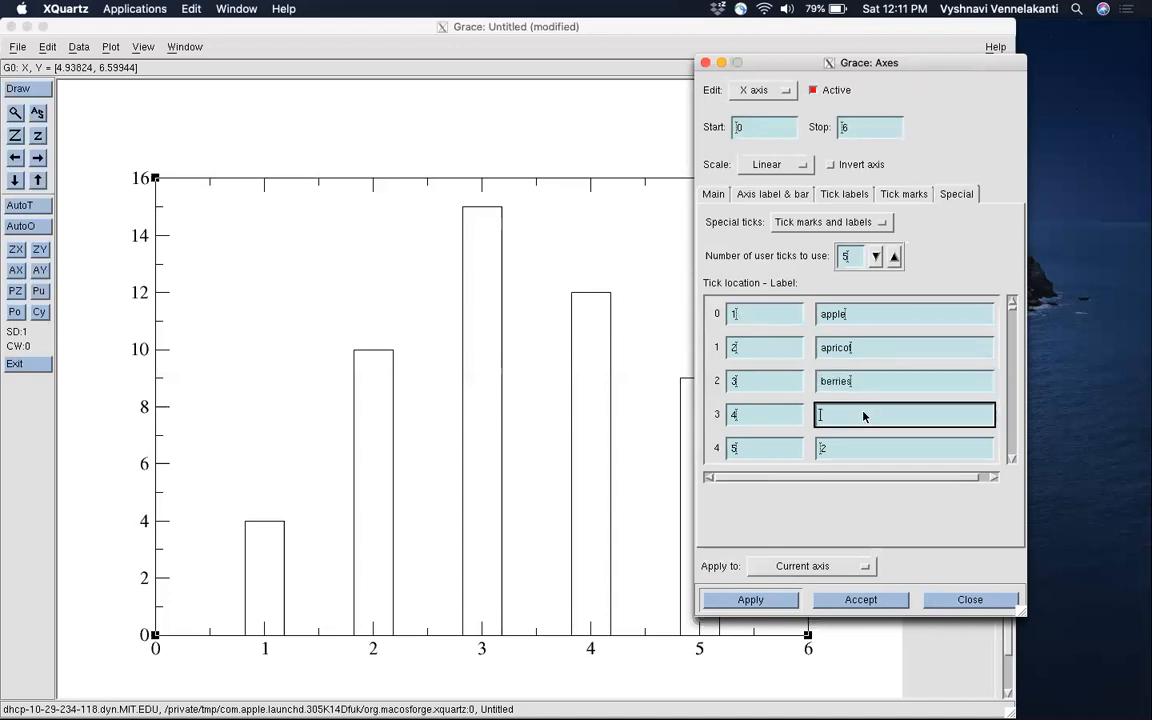
type("melon")
left_click(853, 447)
type("banana")
left_click(787, 601)
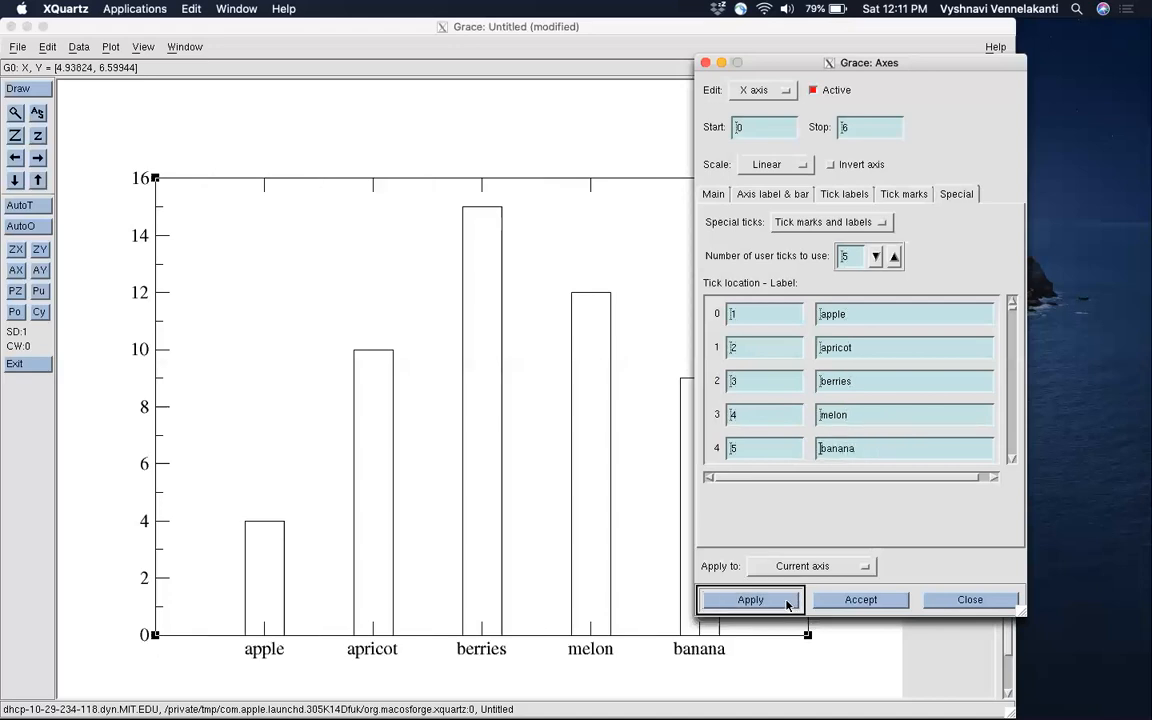
Set the X axis range to start at 0.5 and stop at 5.5
left_click_drag(730, 62, 959, 77)
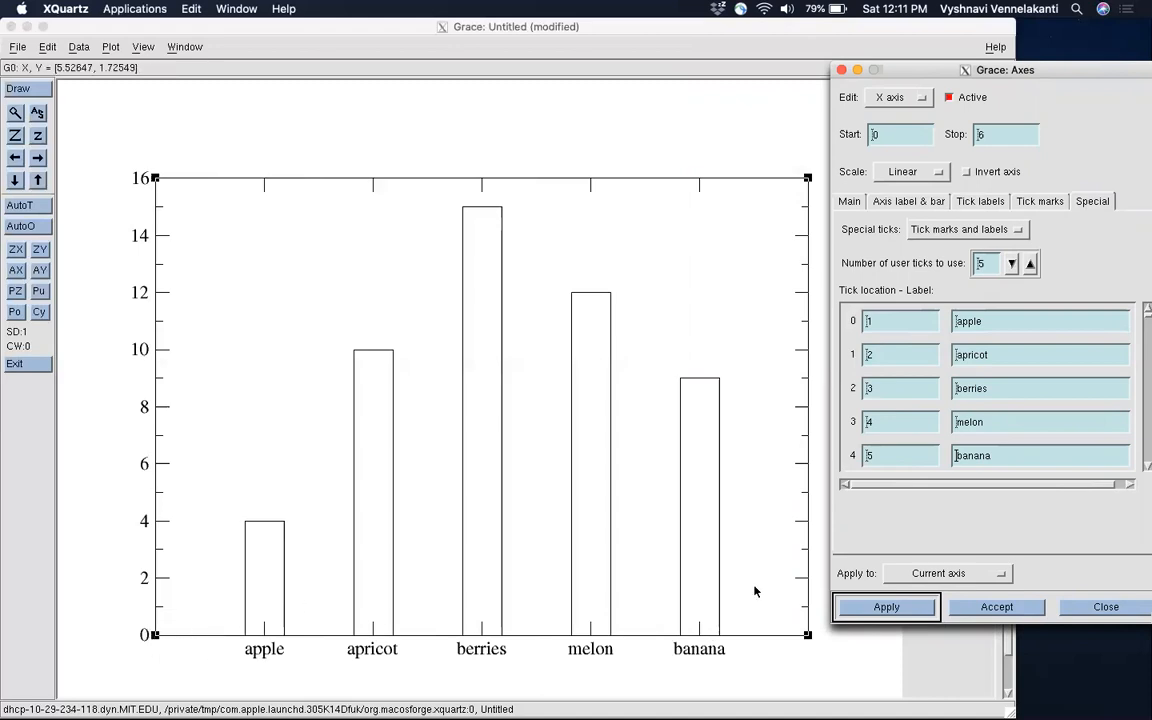
left_click(889, 143)
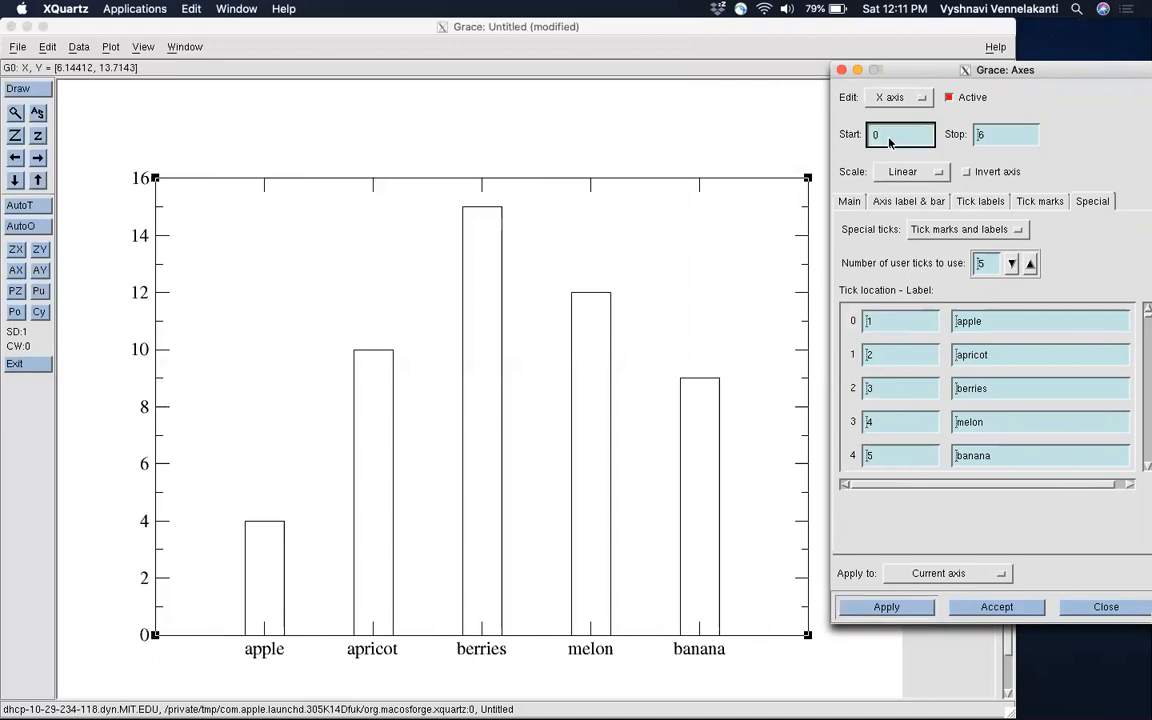
left_click(1000, 141)
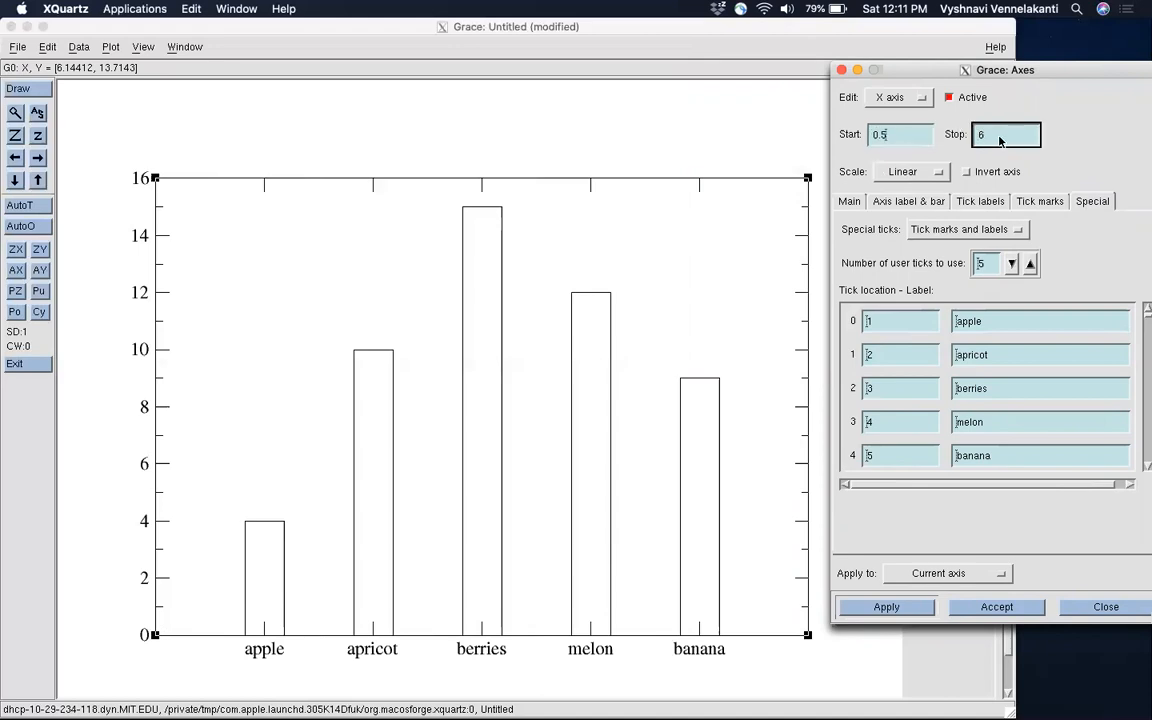
type("5.5")
left_click(886, 607)
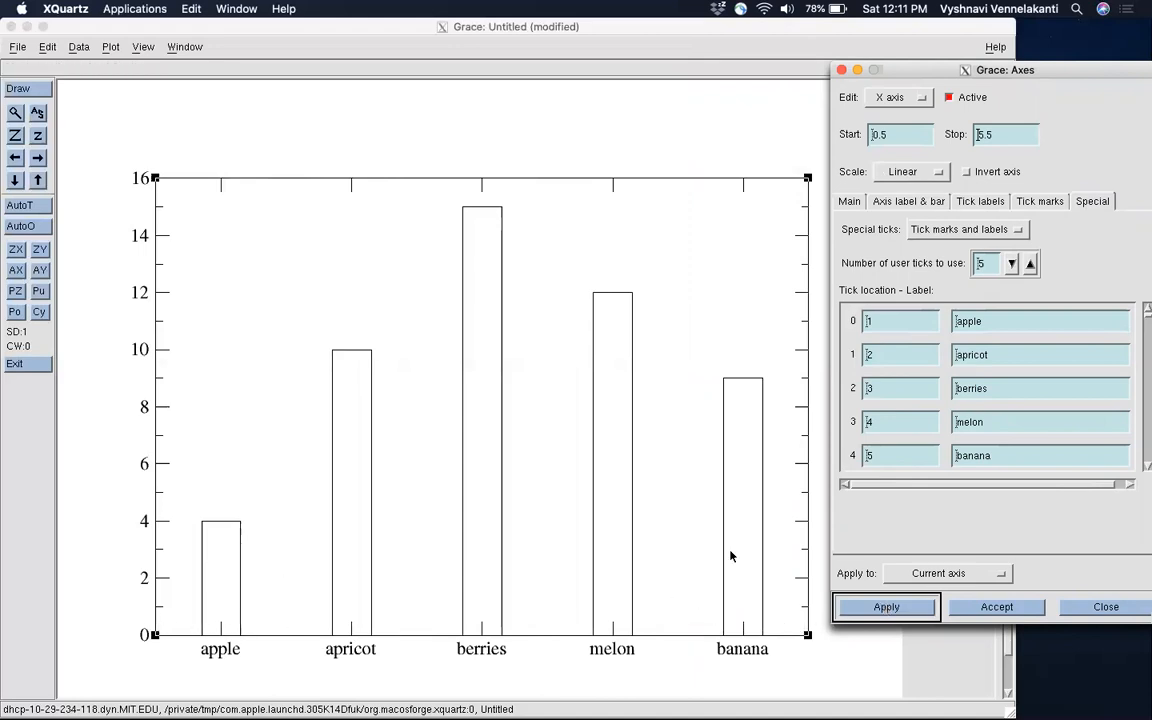
Change the X axis range to start at 0 and stop at 5
left_click(910, 137)
key("BackSpace")
key("BackSpace")
left_click(1015, 133)
key("BackSpace")
key("BackSpace")
left_click(860, 607)
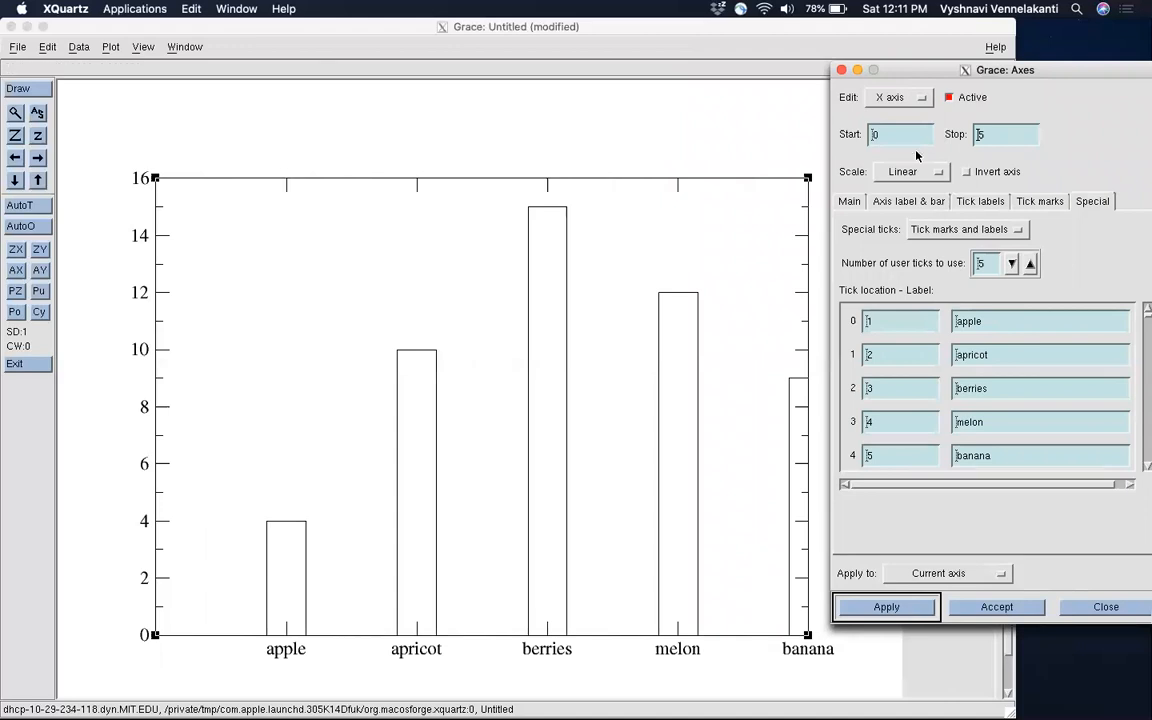
Set the X axis stop value to 6 and accept the axis settings
left_click(988, 137)
key("BackSpace")
type("6")
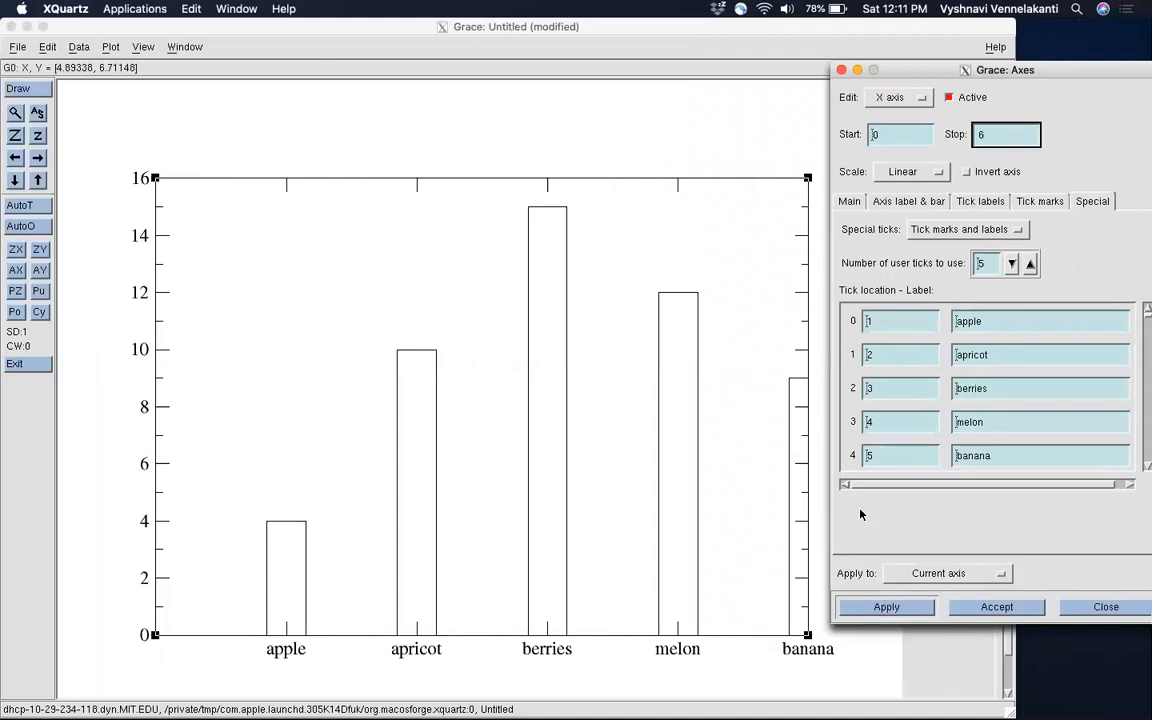
left_click(884, 607)
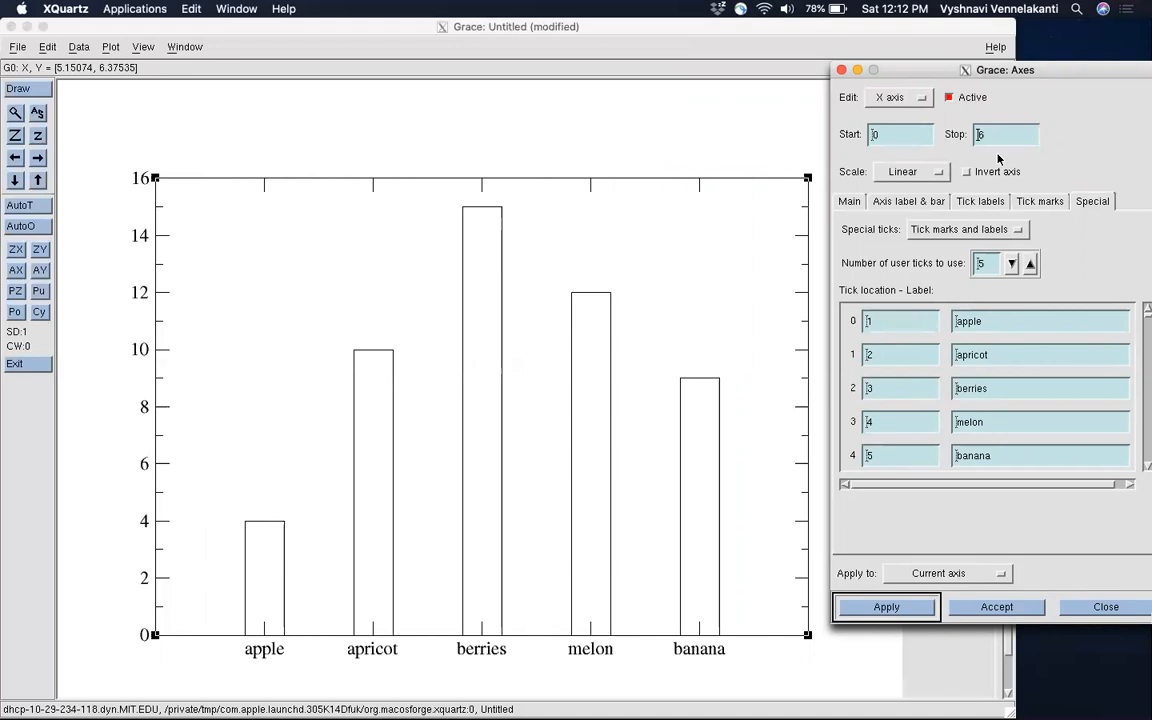
left_click(958, 608)
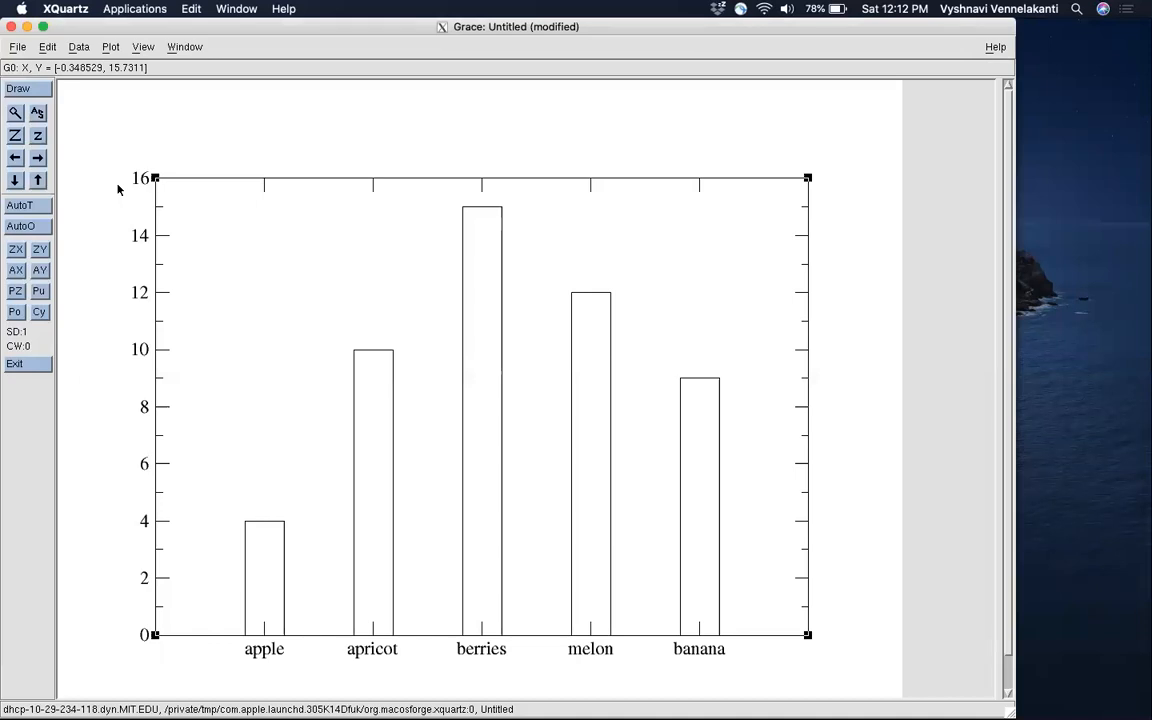
In the axis properties, label the X axis "fruit names" and set its tick label font to Helvetica-Bold
left_click(110, 47)
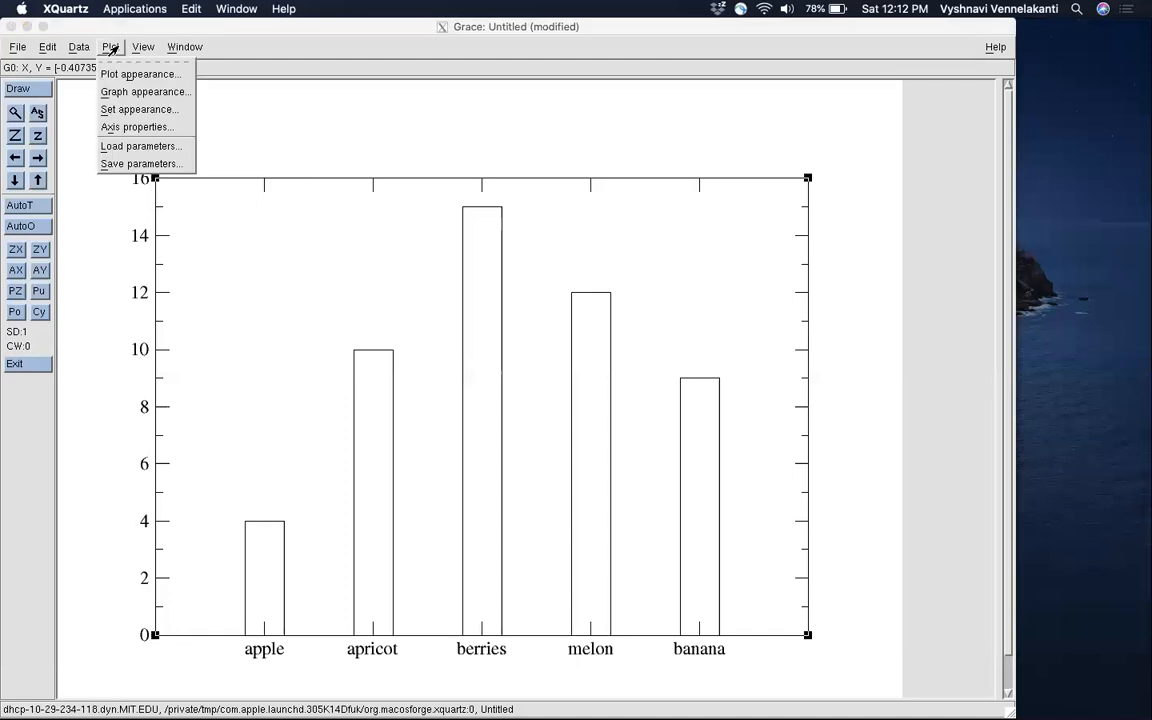
left_click(124, 127)
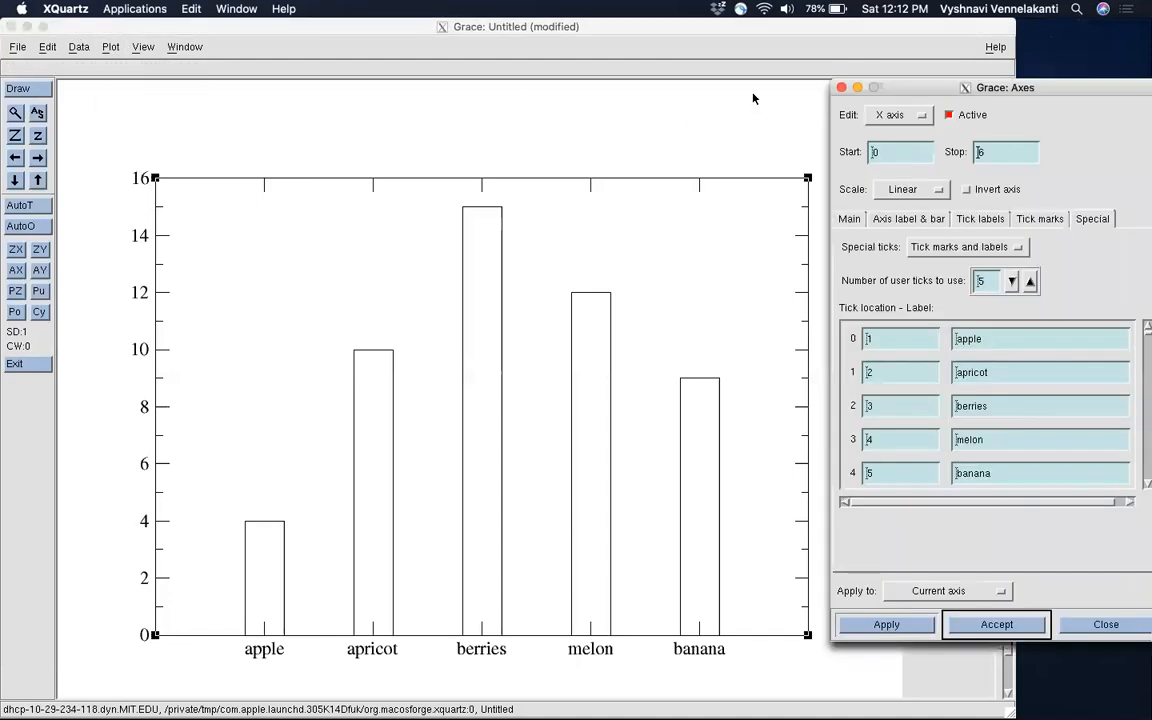
left_click_drag(884, 88, 767, 88)
left_click(733, 219)
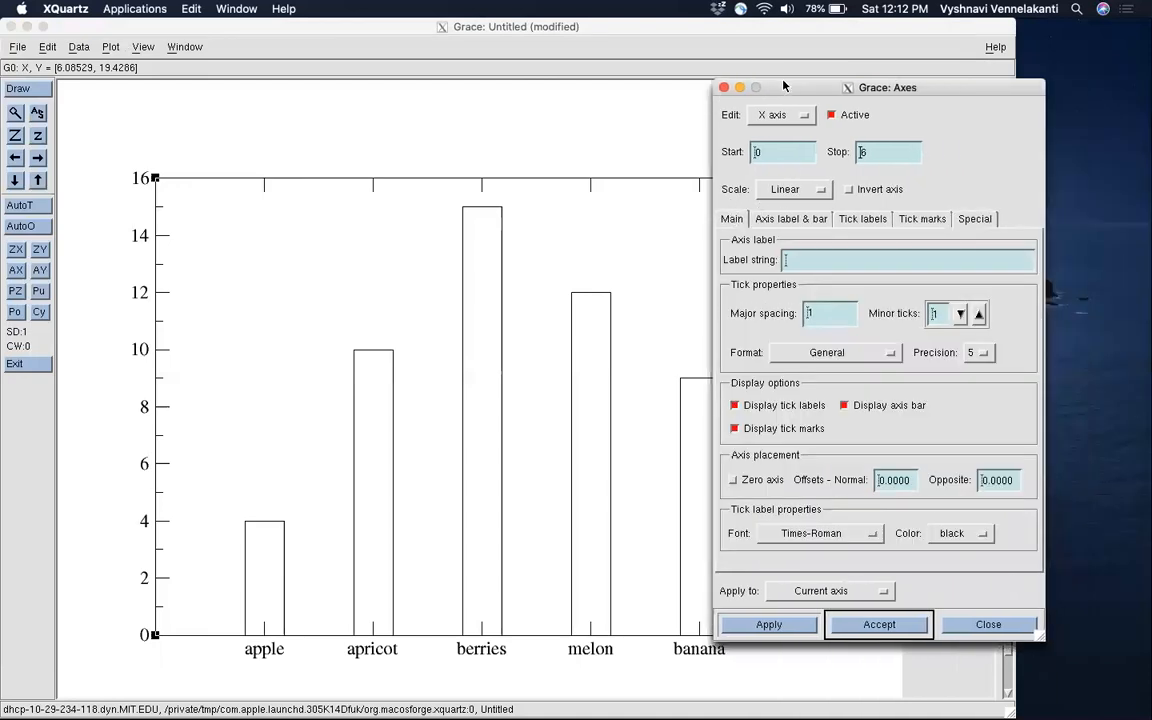
left_click(800, 261)
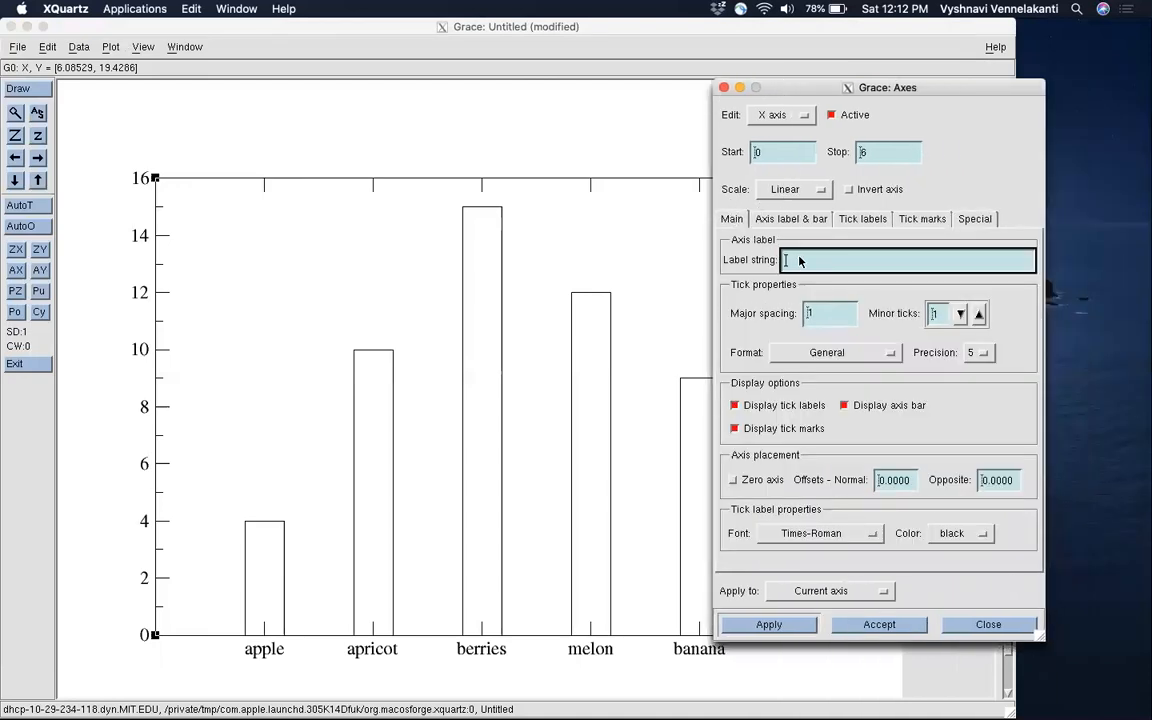
type("fruit names")
left_click(810, 535)
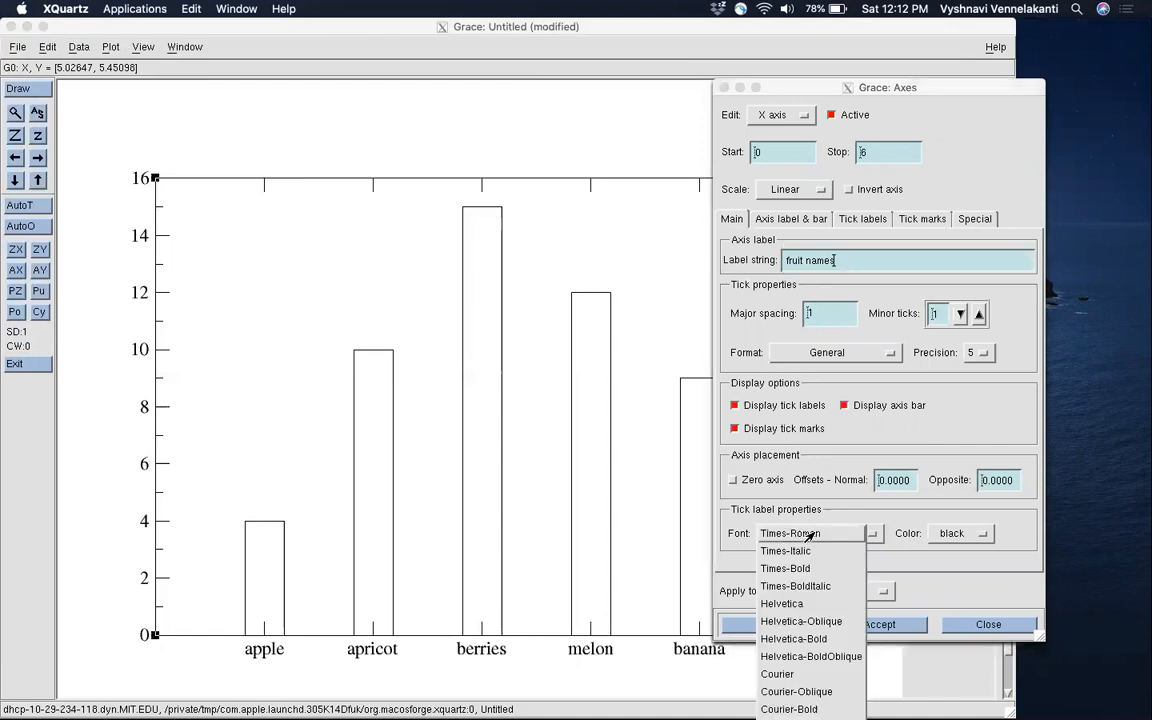
left_click(793, 638)
left_click(750, 623)
Set the X axis label to Helvetica-Bold with character size 150, and the axis bar width to 3
left_click(790, 218)
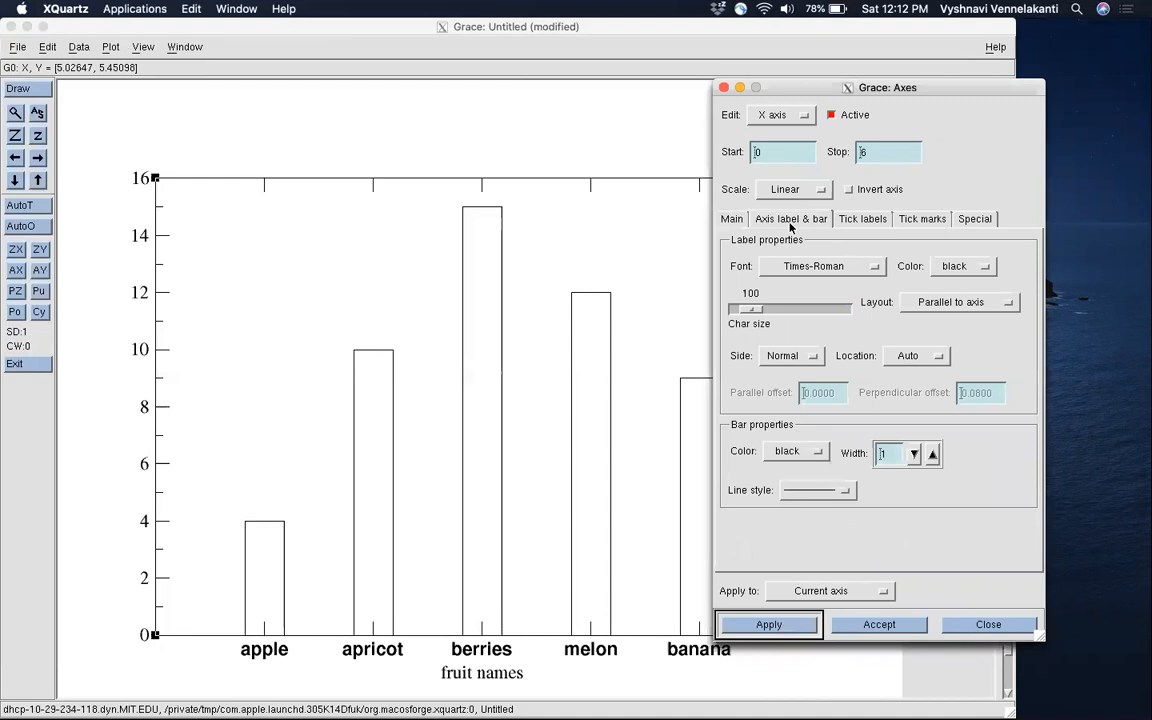
left_click(795, 266)
left_click(785, 371)
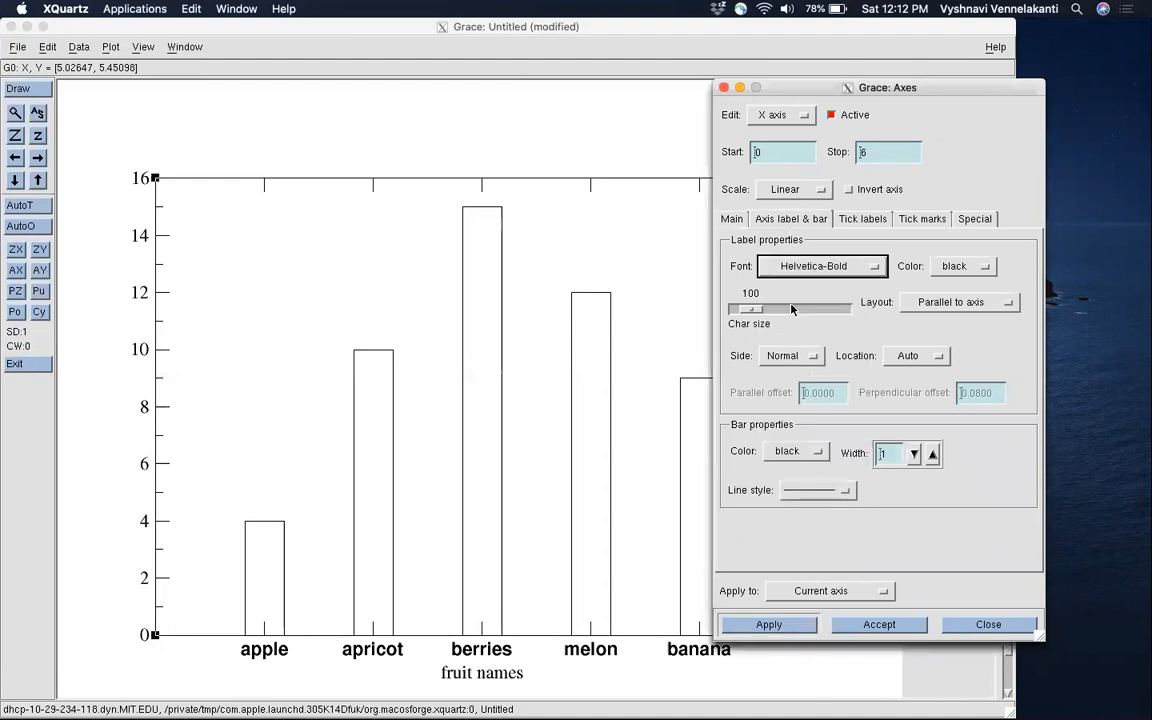
left_click(794, 307)
left_click(932, 454)
left_click(932, 454)
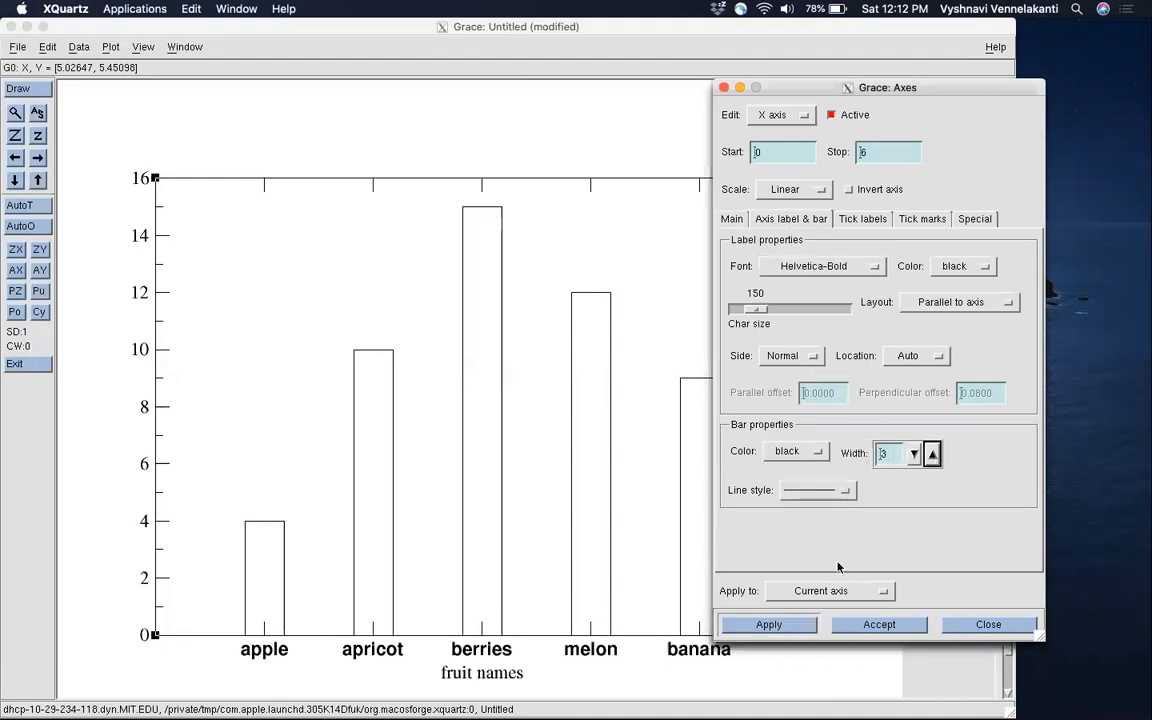
left_click(766, 623)
Set the character size of the X axis tick labels to 150
left_click(862, 218)
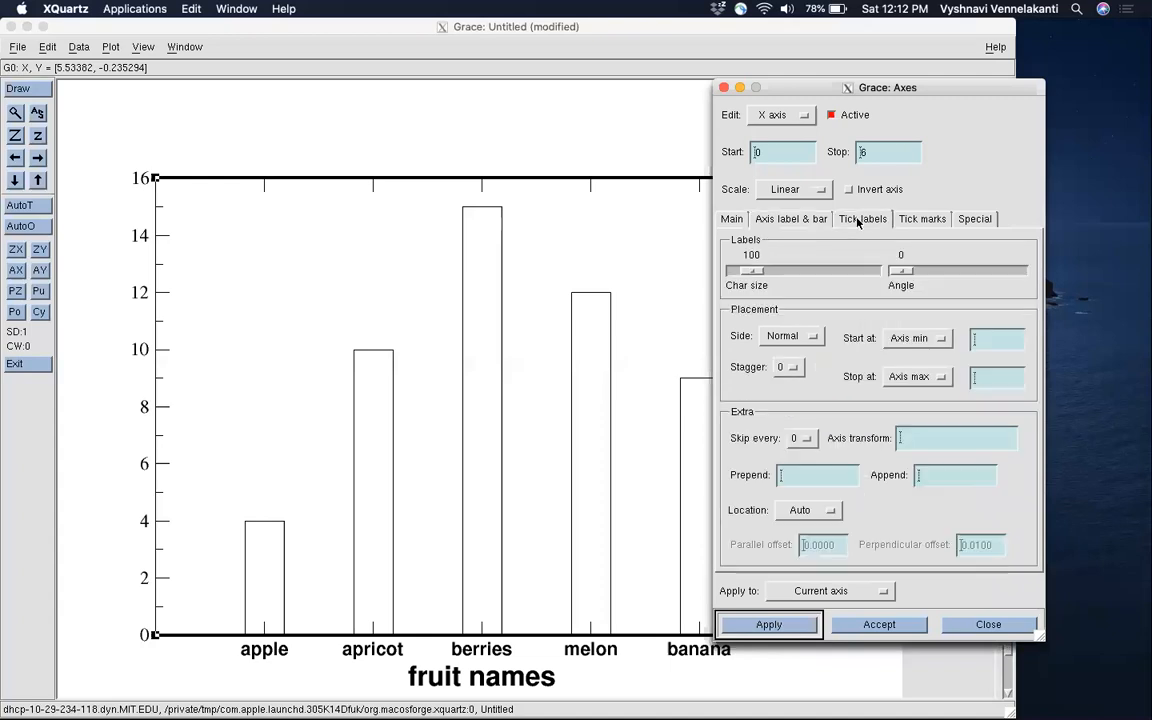
left_click(845, 273)
left_click(845, 273)
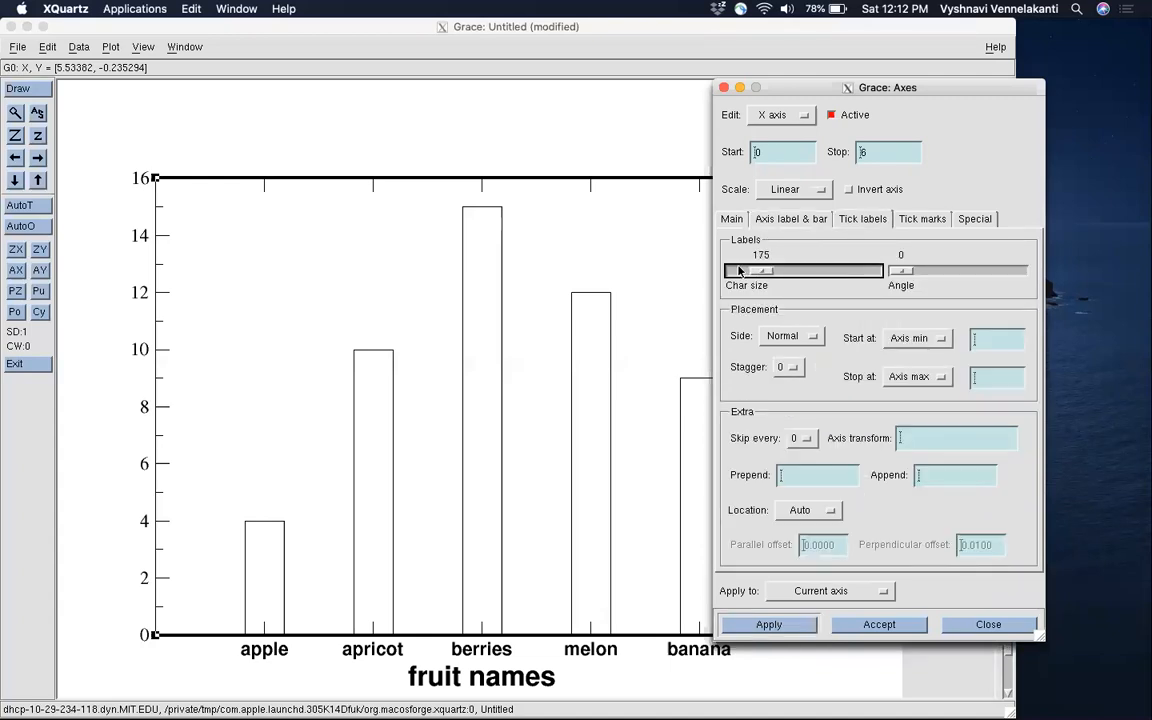
left_click(766, 622)
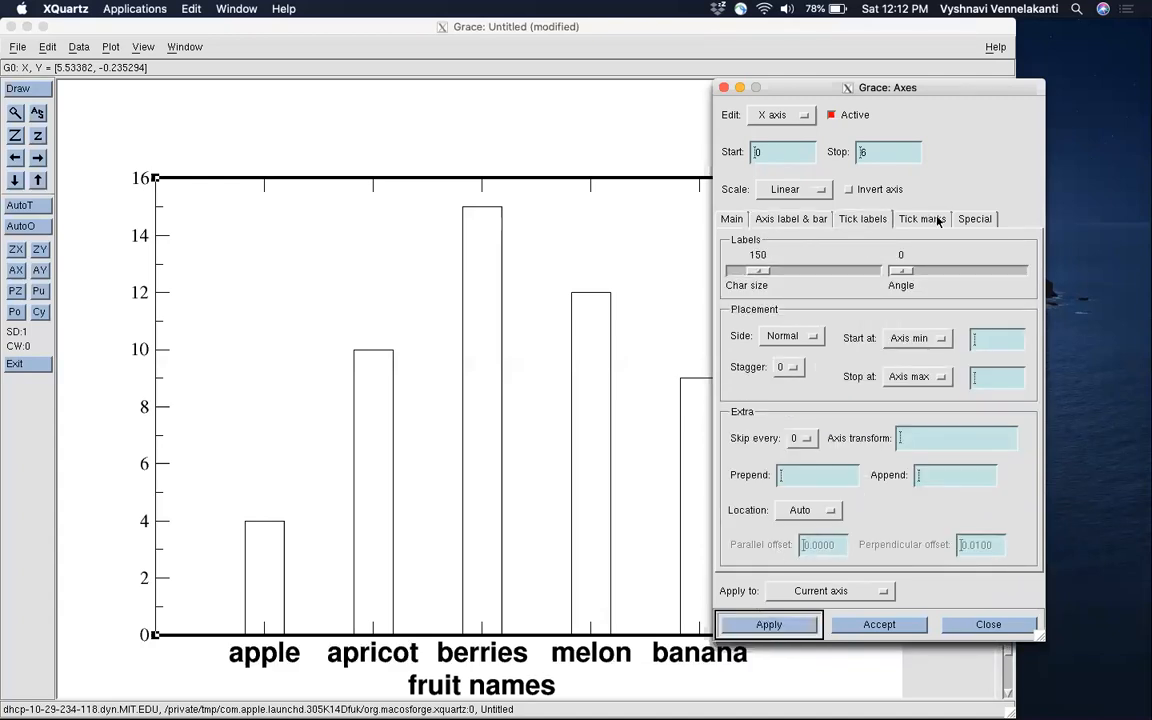
Set the line width of the X axis major and minor ticks to 3
left_click(920, 218)
left_click(843, 465)
left_click(843, 465)
left_click(990, 465)
left_click(990, 465)
left_click(769, 624)
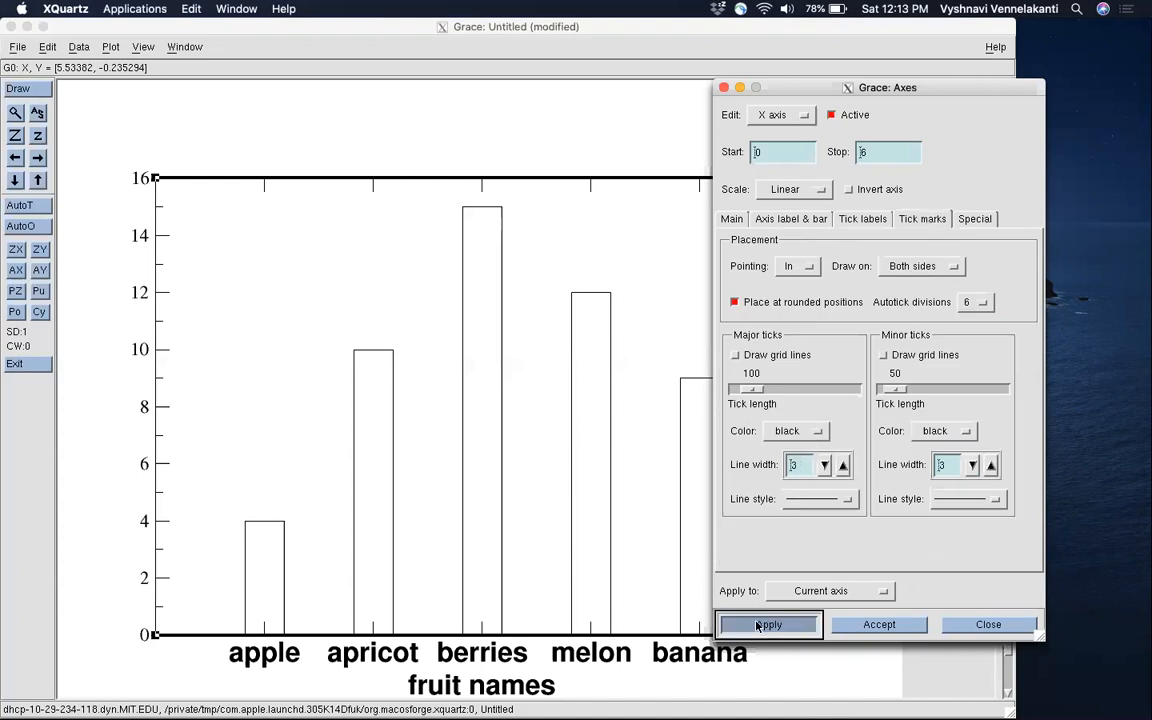
Switch to the Y axis and increase the line width of its major and minor ticks
left_click(785, 115)
left_click(782, 133)
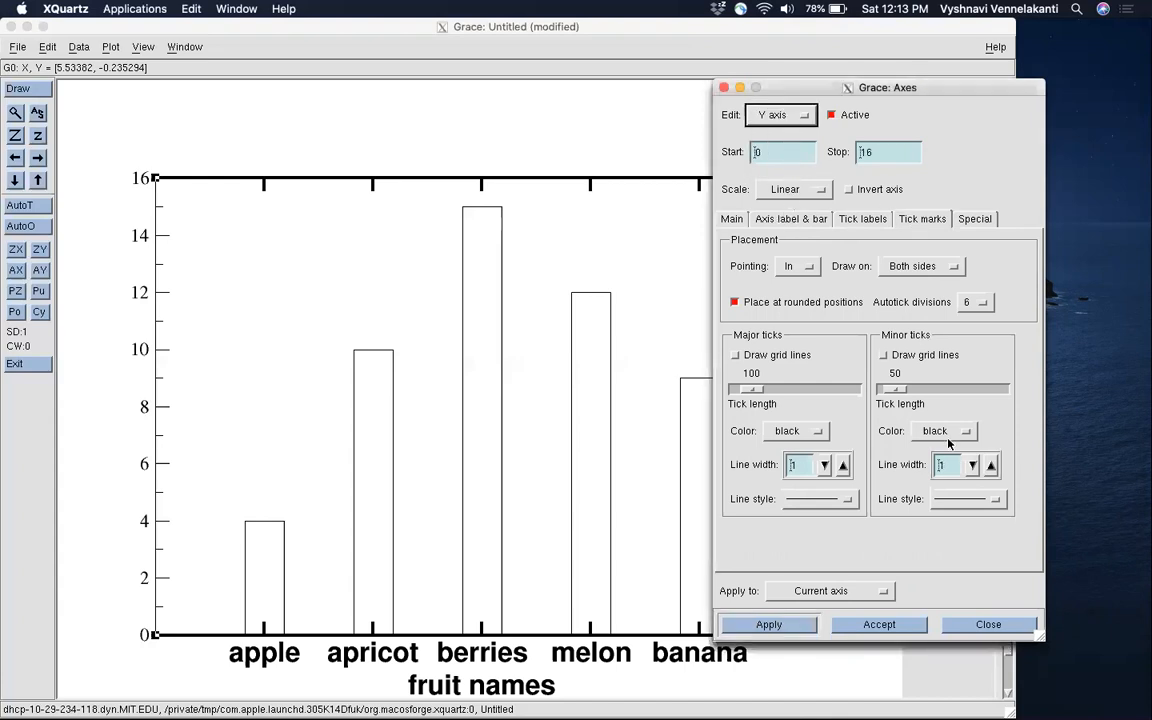
left_click(990, 465)
left_click(991, 468)
left_click(843, 467)
left_click(843, 467)
left_click(843, 467)
left_click(843, 467)
left_click(780, 624)
Enlarge the Y axis tick labels, and set the axis label to Helvetica-Bold at size 150 with axis bar width 3
left_click(841, 222)
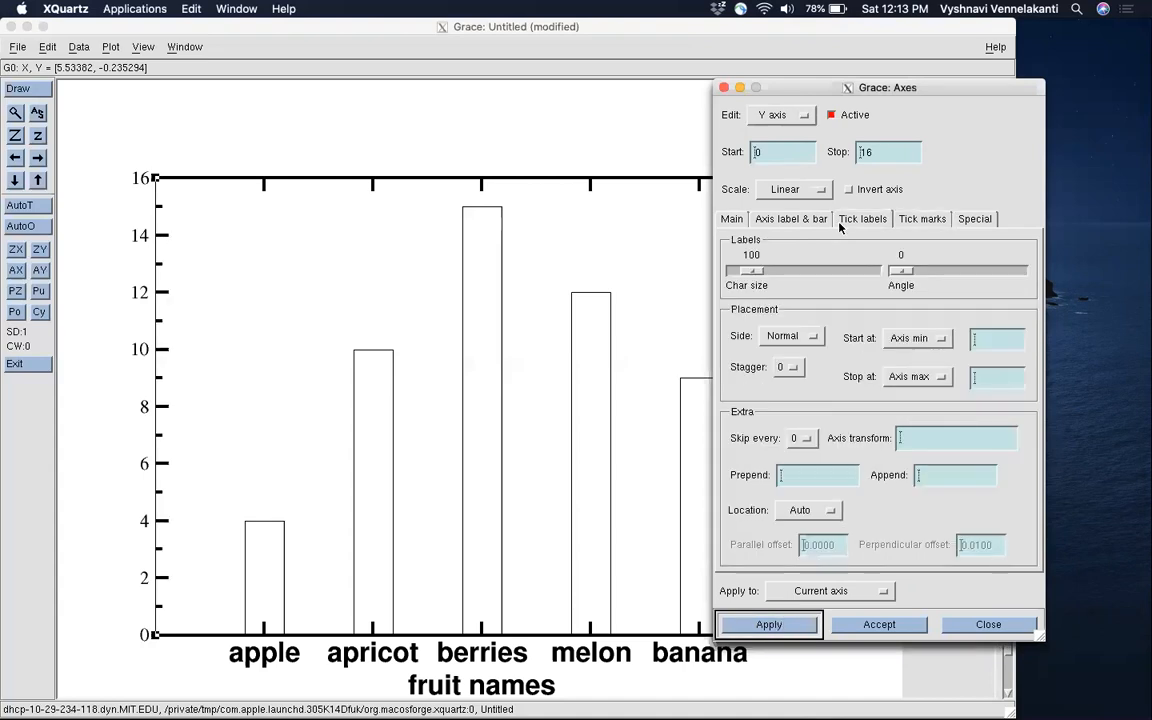
left_click(791, 218)
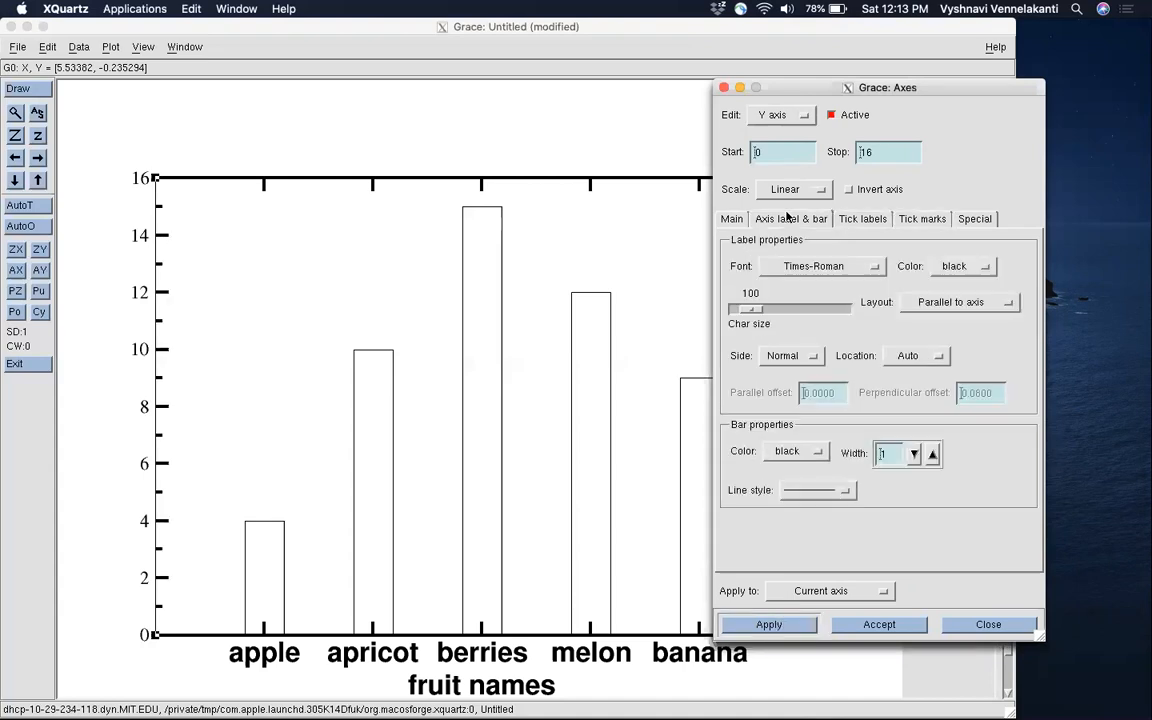
left_click(810, 266)
left_click(800, 372)
left_click(805, 309)
left_click(805, 309)
left_click(932, 453)
left_click(932, 453)
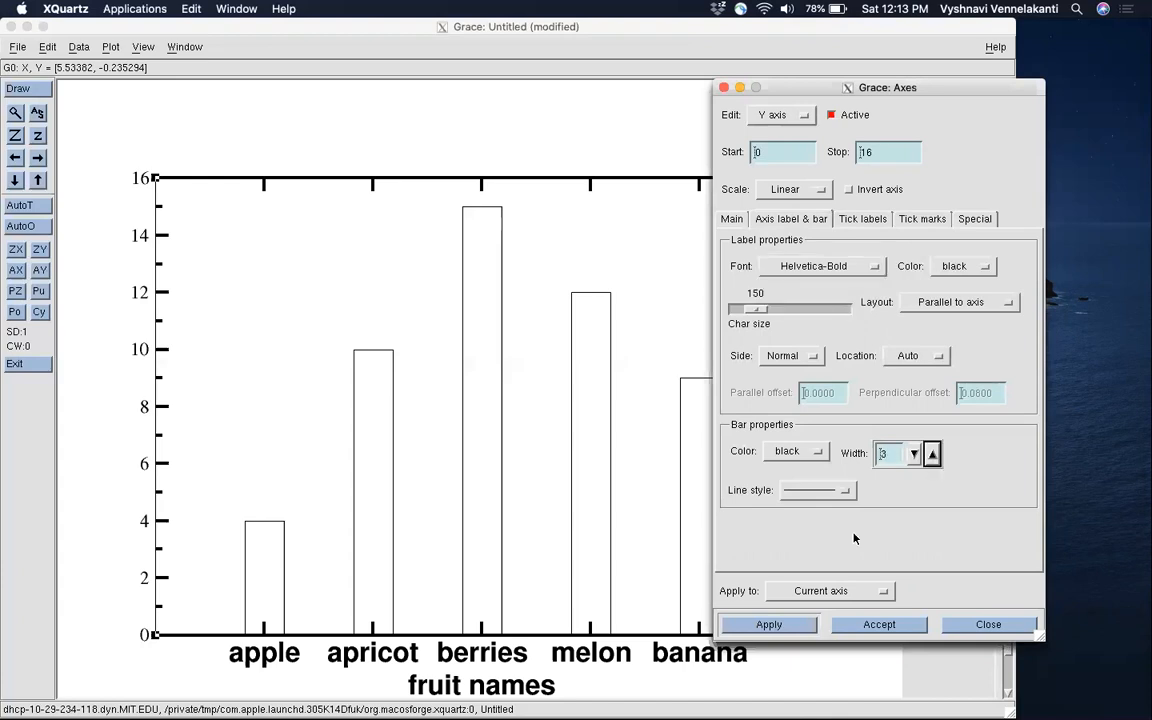
left_click(799, 624)
Label the Y axis "number of students", set its tick label font to Helvetica-Bold, and accept the settings
left_click(733, 218)
left_click(795, 265)
type("number of students")
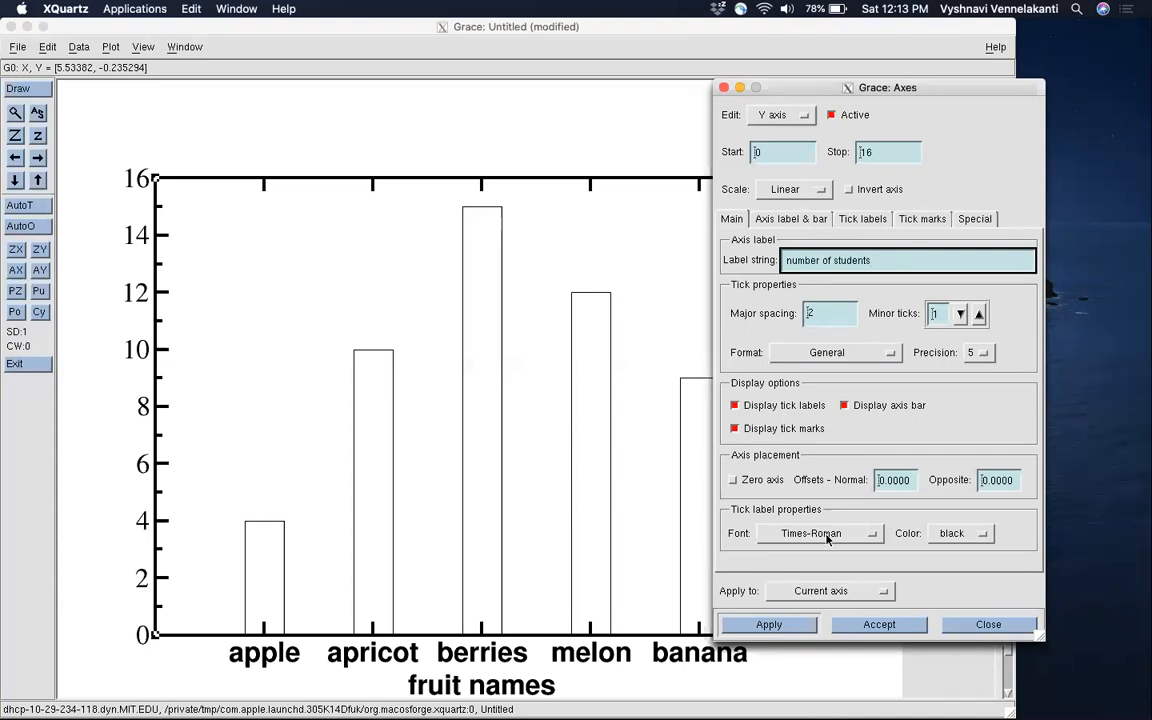
left_click(826, 538)
left_click(731, 575)
left_click(808, 628)
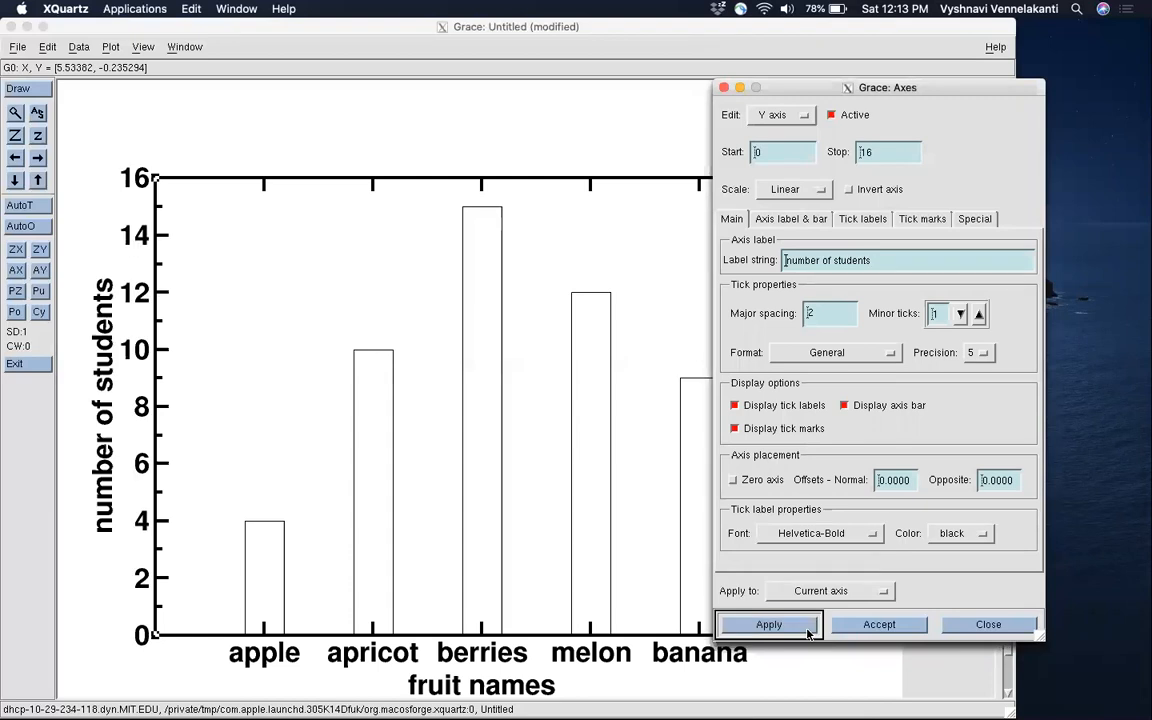
left_click_drag(794, 87, 906, 110)
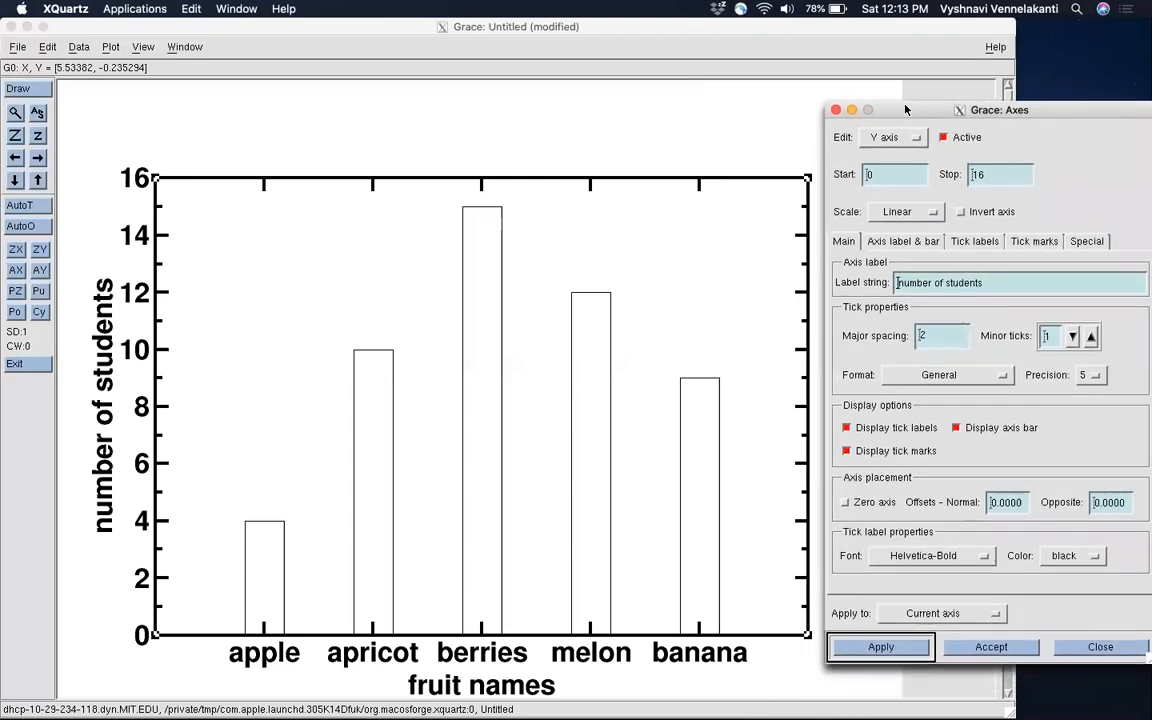
left_click(975, 647)
Set the X axis range to start at 0.5 and stop at 5.5 in the axis properties
left_click_drag(1006, 481, 1005, 553)
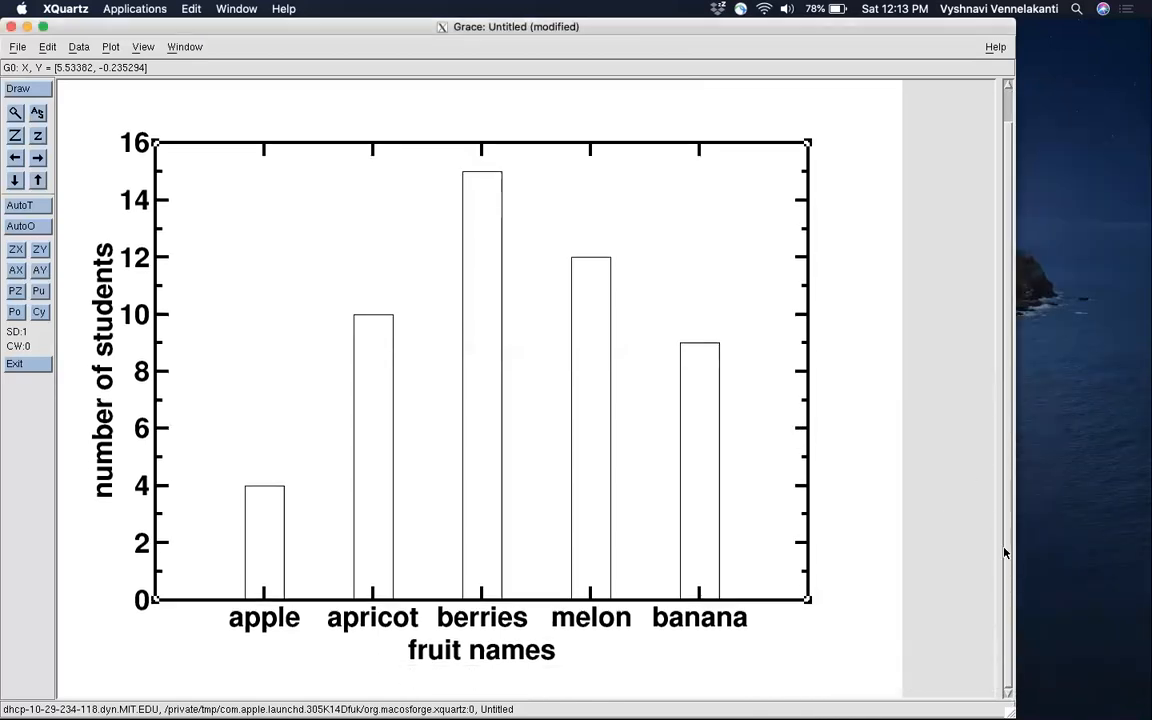
left_click(110, 47)
left_click(119, 127)
left_click(890, 155)
left_click(882, 137)
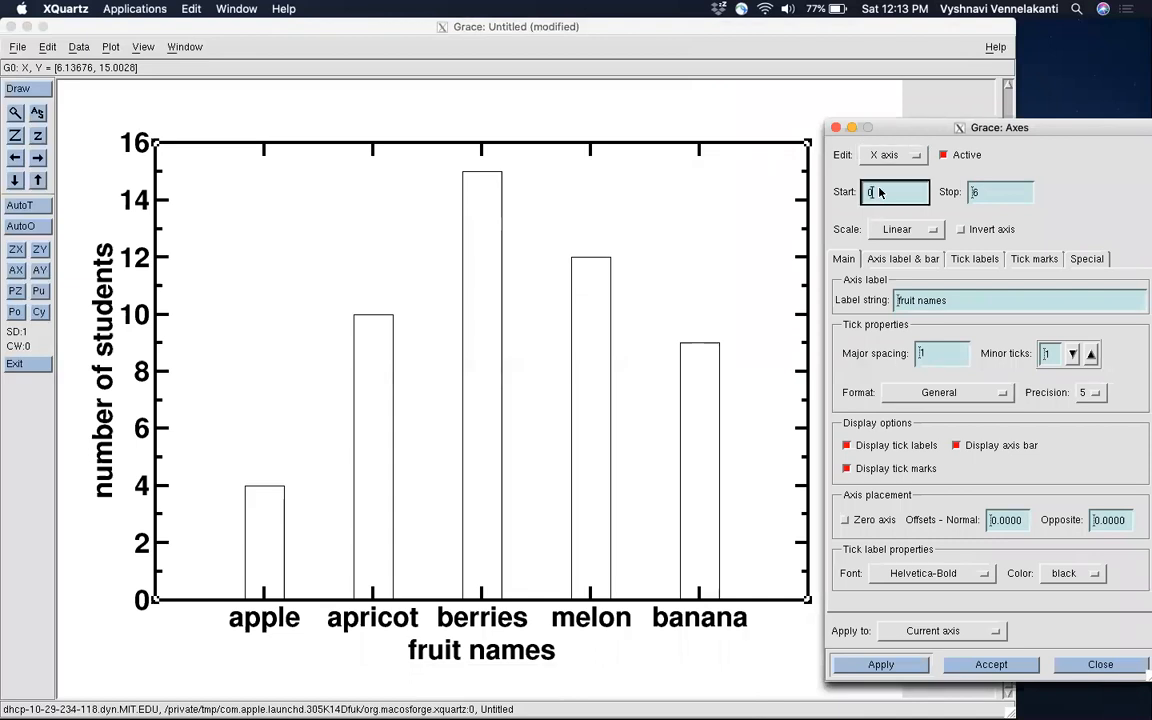
type(".5")
double_click(1003, 193)
type("5.5")
left_click(884, 664)
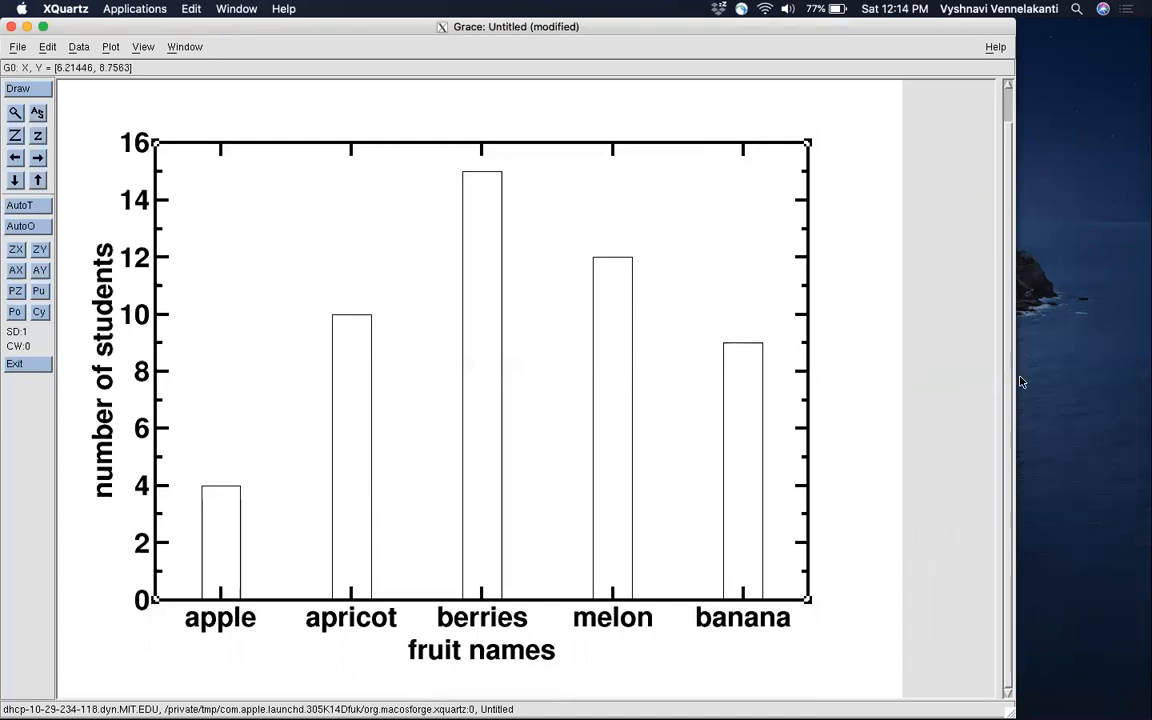
left_click_drag(1008, 389, 1003, 599)
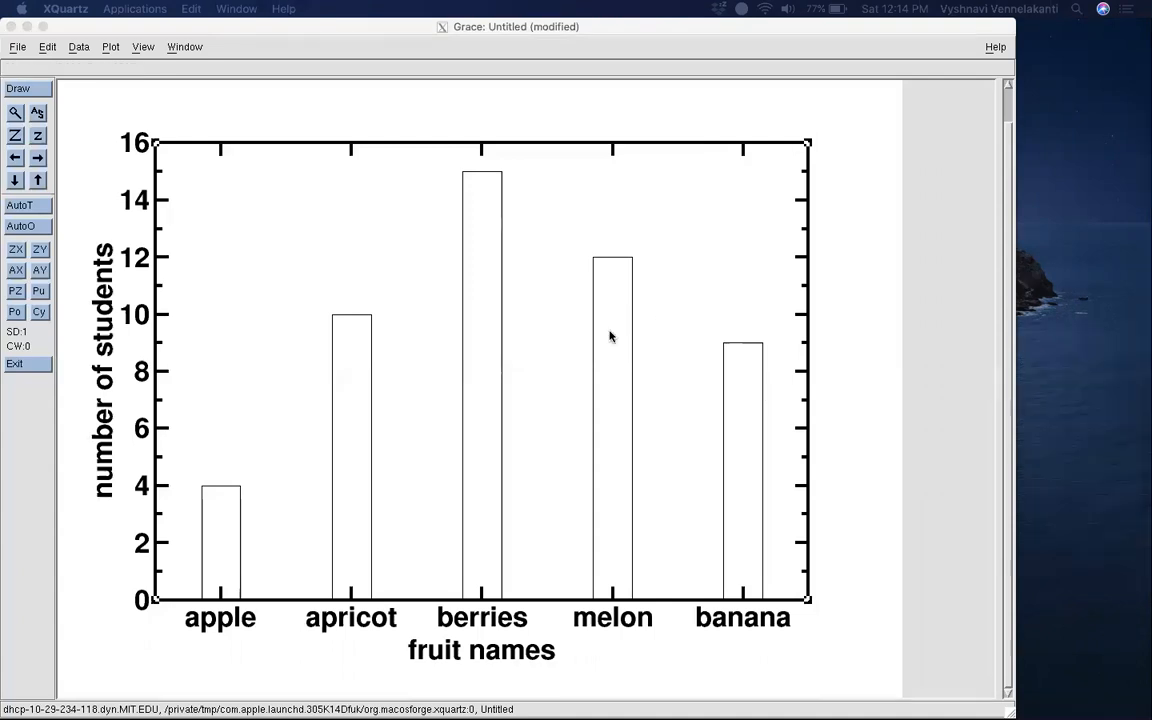
Set the bars' symbol outline width to 3 in the set appearance settings and apply it
left_click(110, 47)
left_click(120, 109)
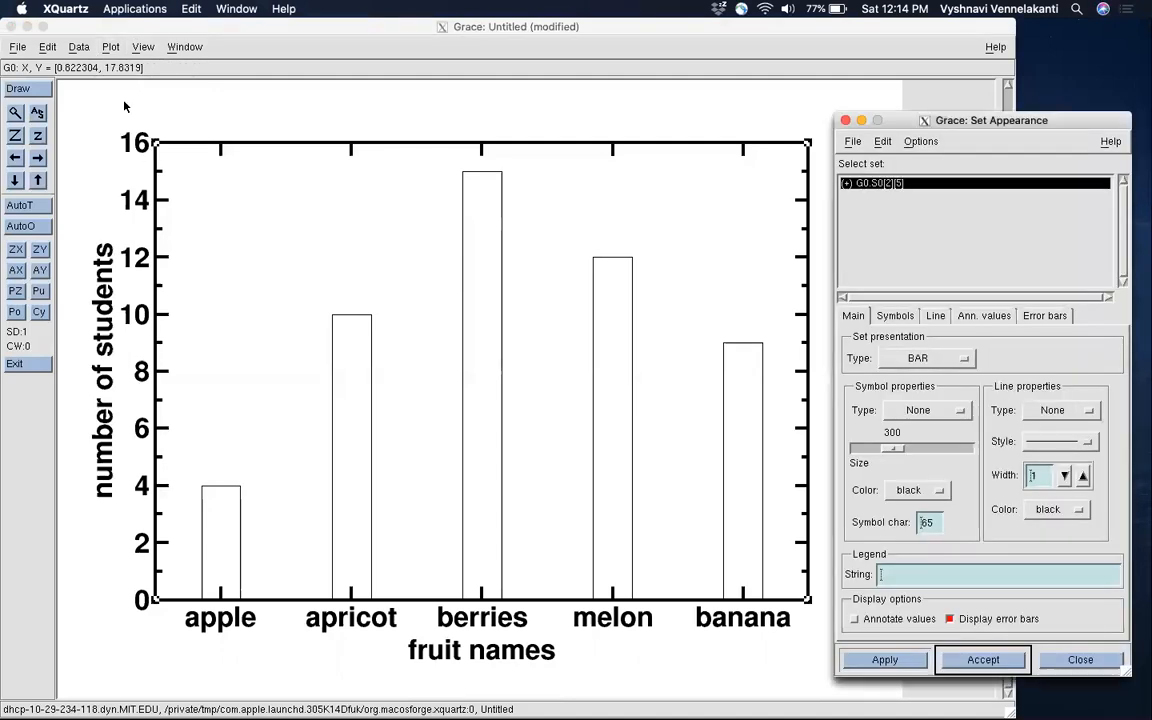
left_click_drag(918, 120, 780, 120)
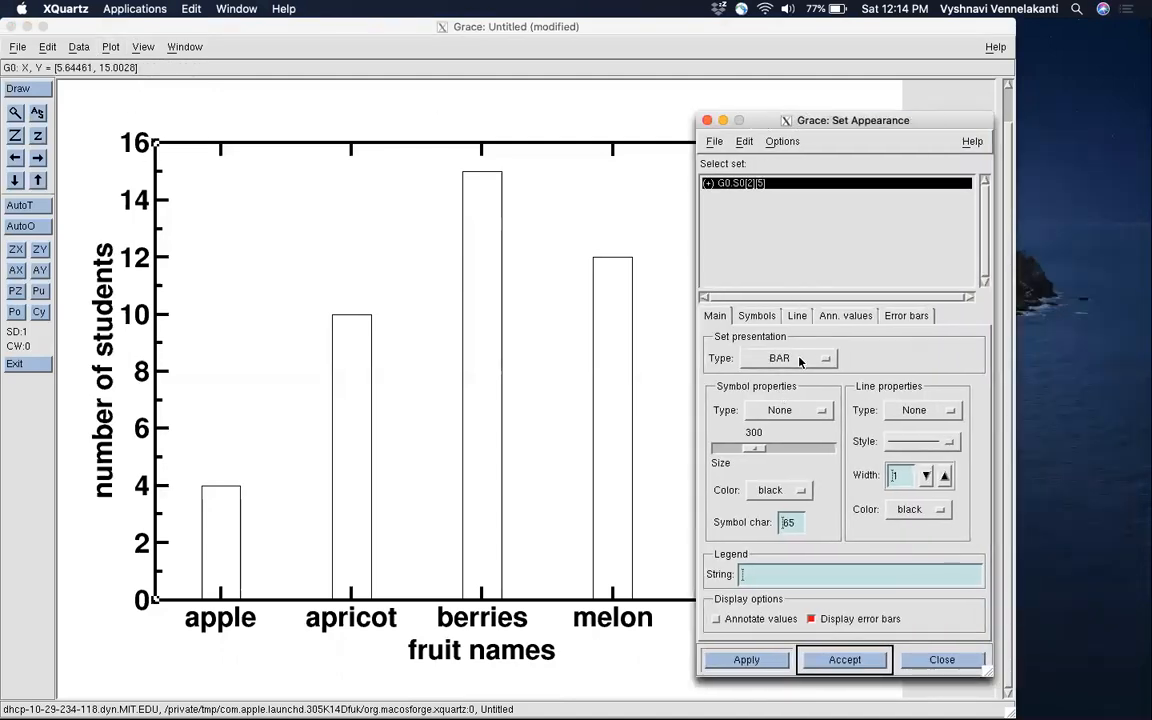
left_click(758, 316)
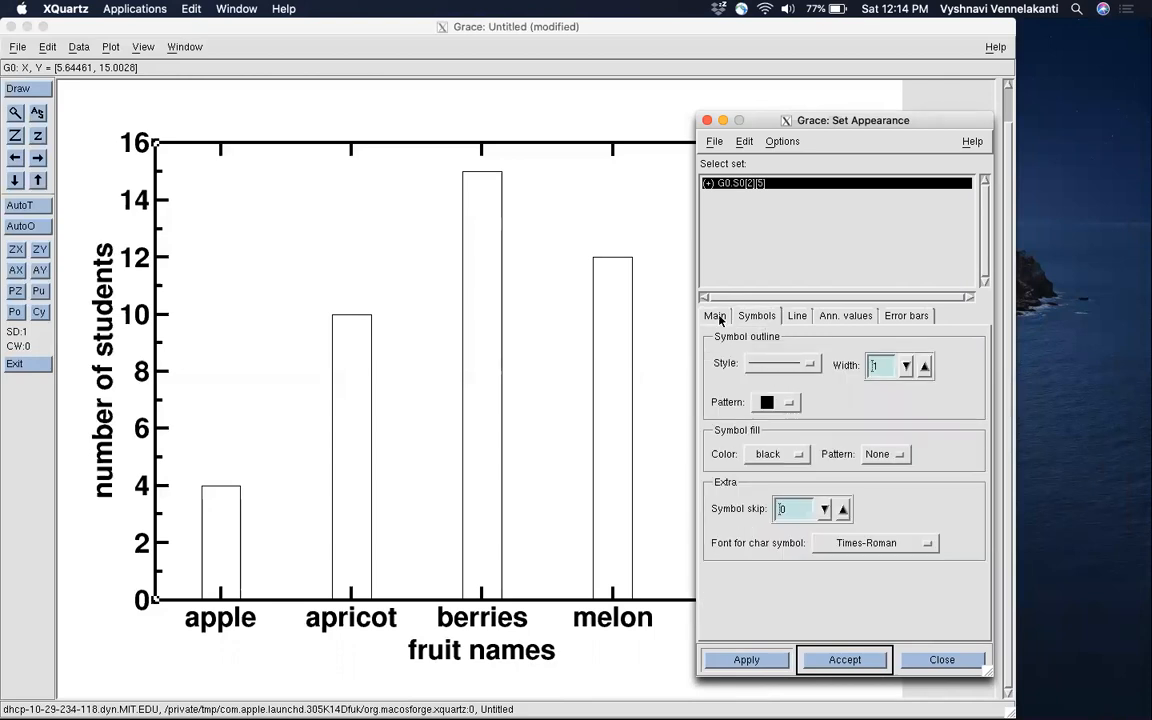
left_click(715, 316)
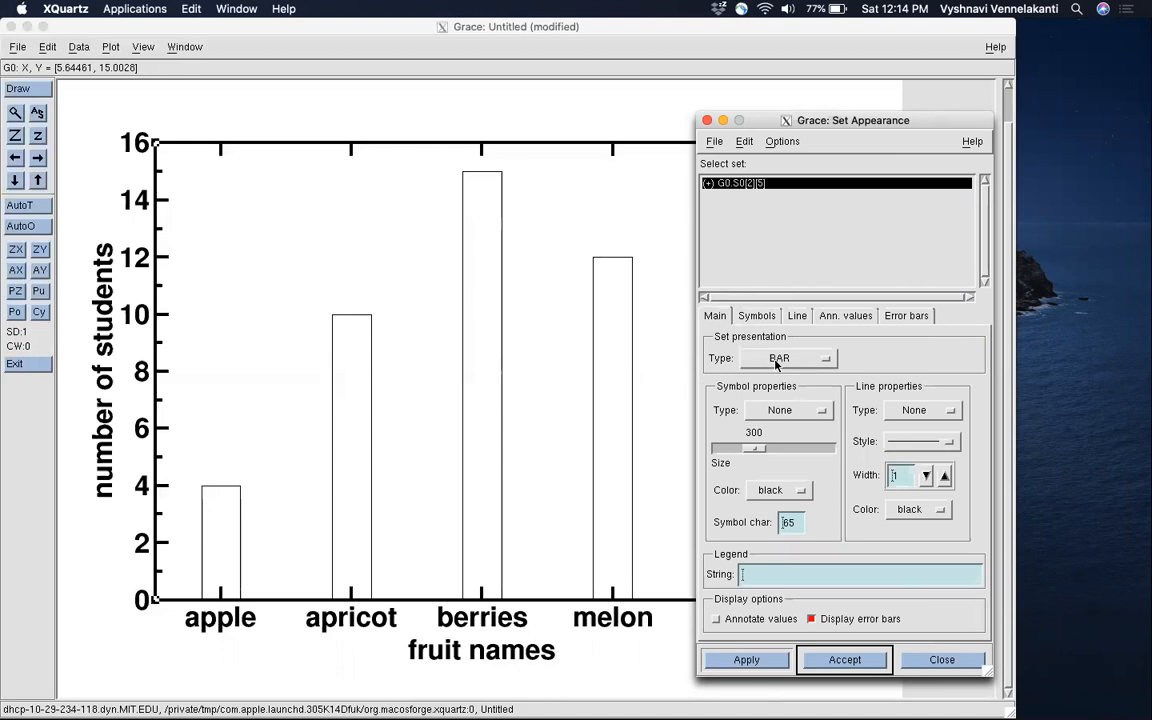
left_click(757, 316)
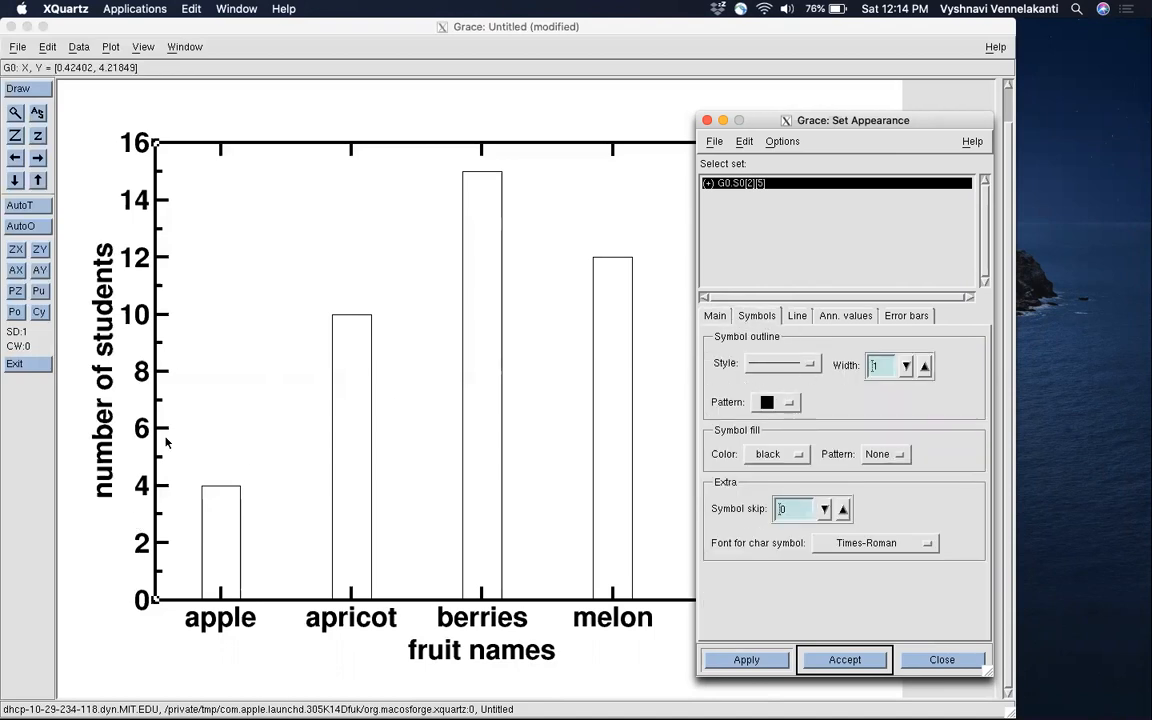
left_click(925, 368)
left_click(925, 368)
left_click(925, 368)
left_click(925, 368)
left_click(746, 662)
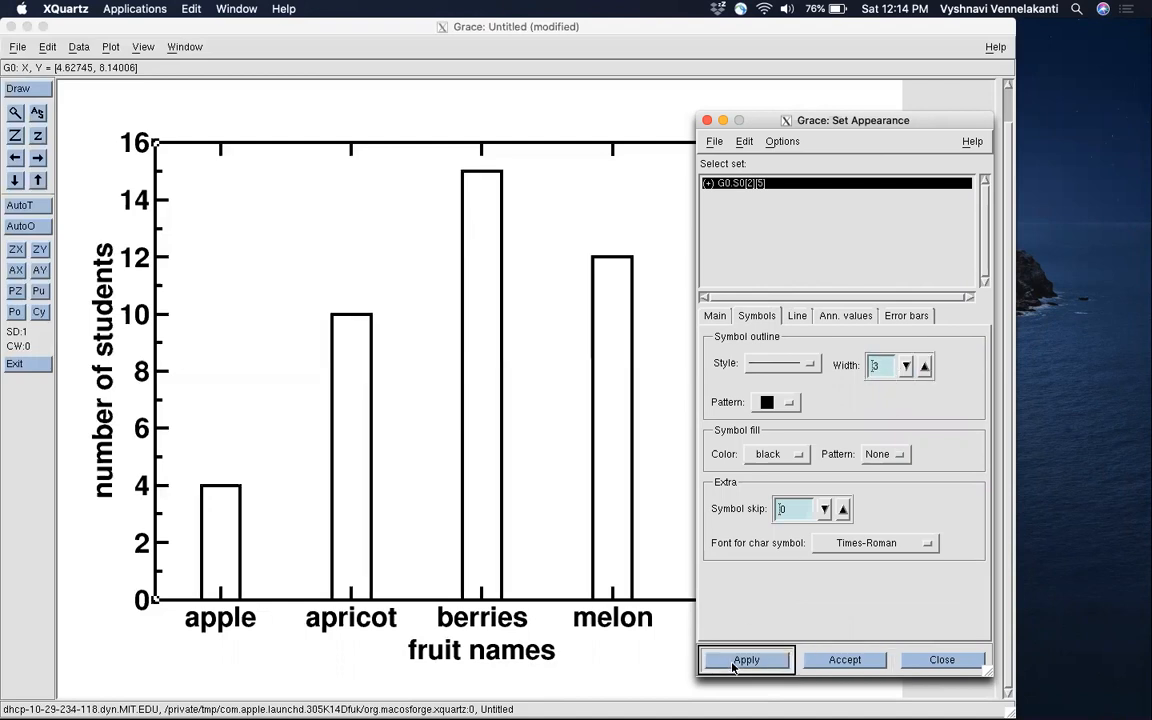
Fill the bars with a solid pattern in blue and apply the change
left_click_drag(740, 122, 895, 101)
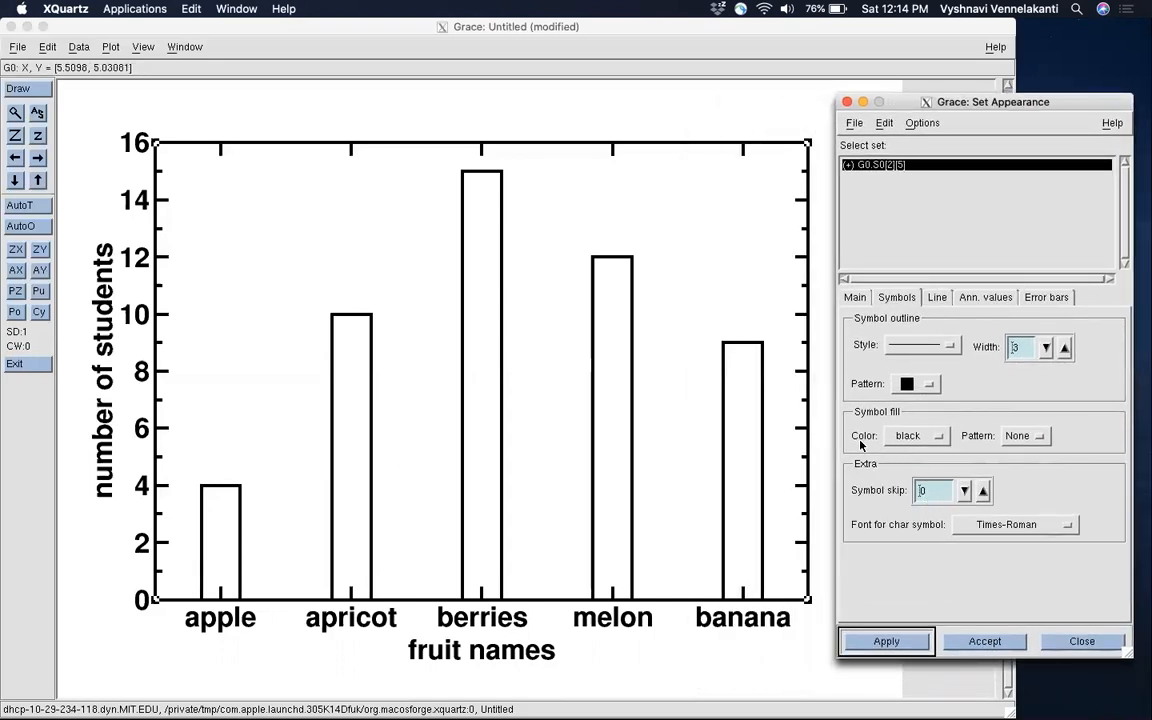
left_click(918, 438)
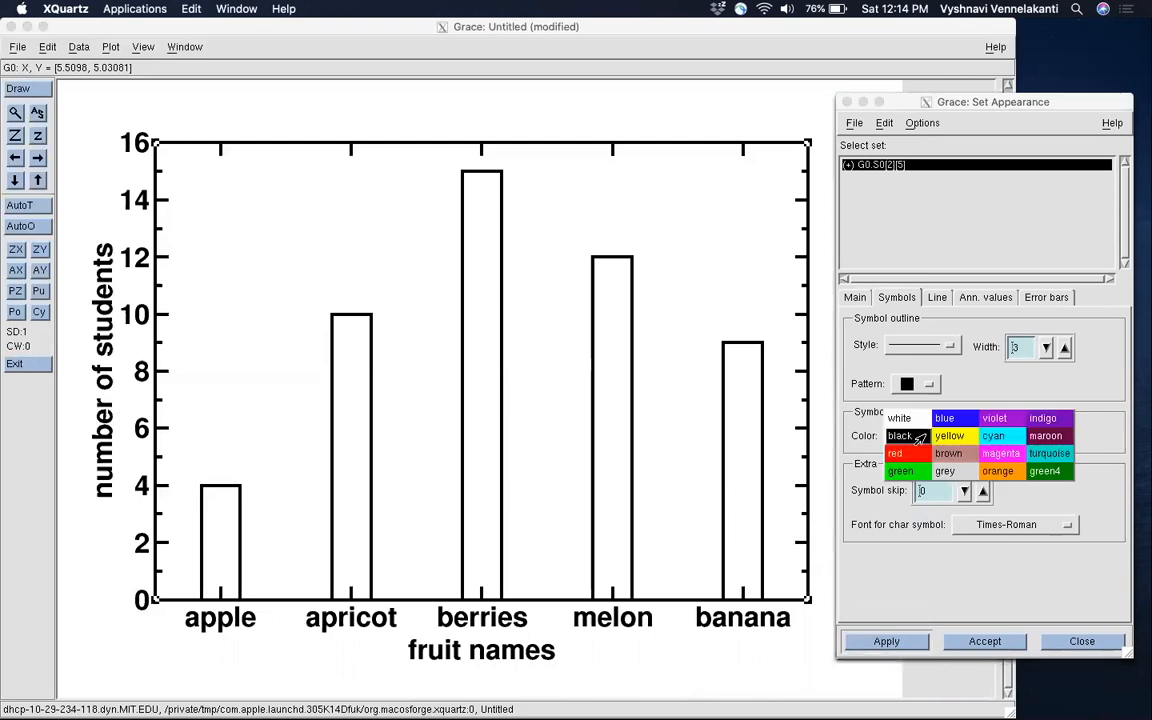
left_click(943, 417)
left_click(1020, 435)
left_click(1021, 455)
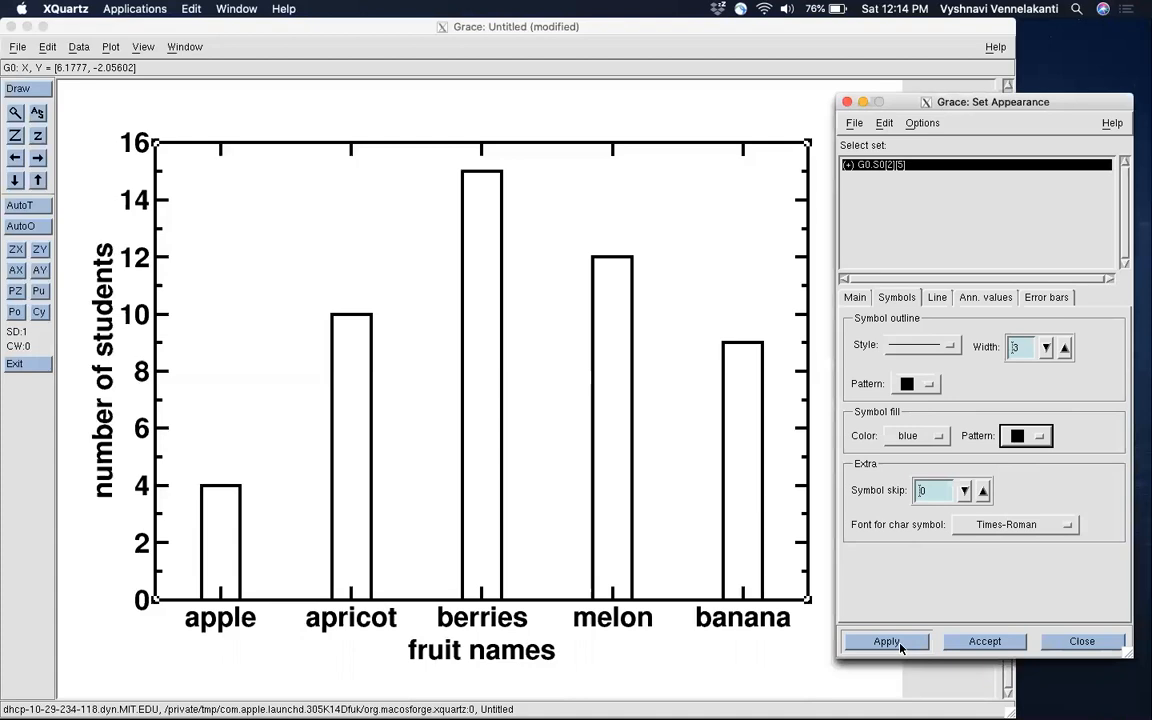
left_click(866, 645)
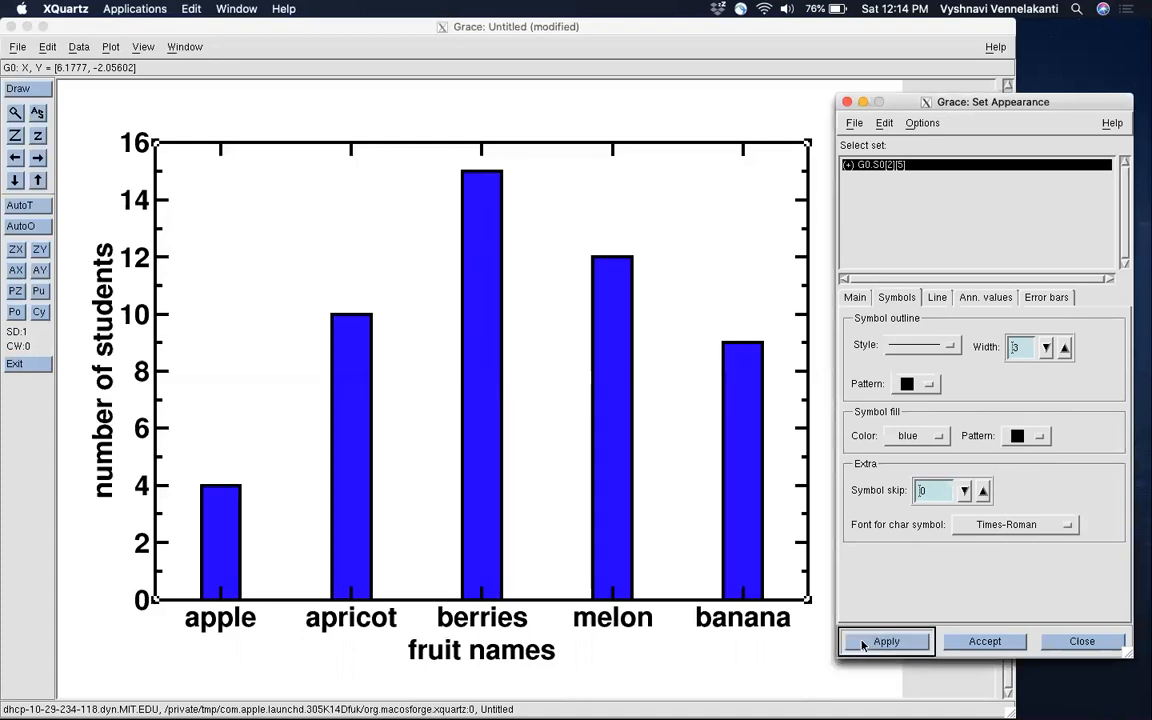
Try several fill patterns on the bars, including horizontal lines, crosses, waves and bricks, applying each one
left_click(1026, 435)
left_click(1041, 499)
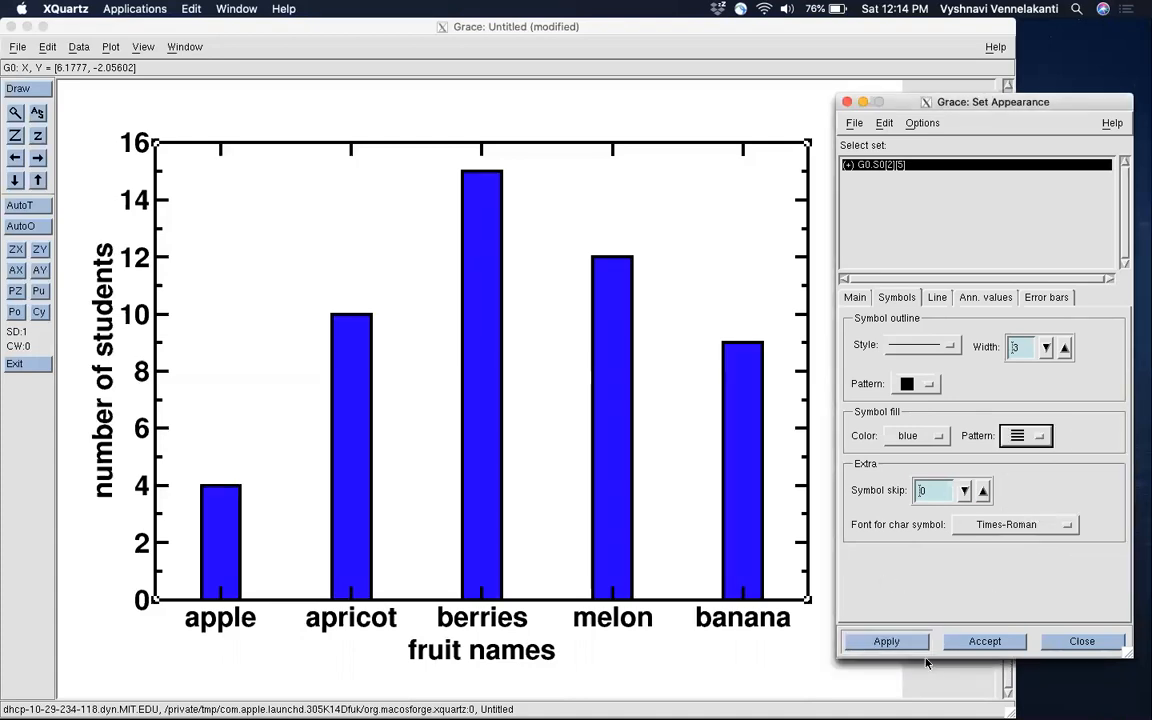
left_click(922, 646)
left_click(1026, 435)
left_click(1027, 510)
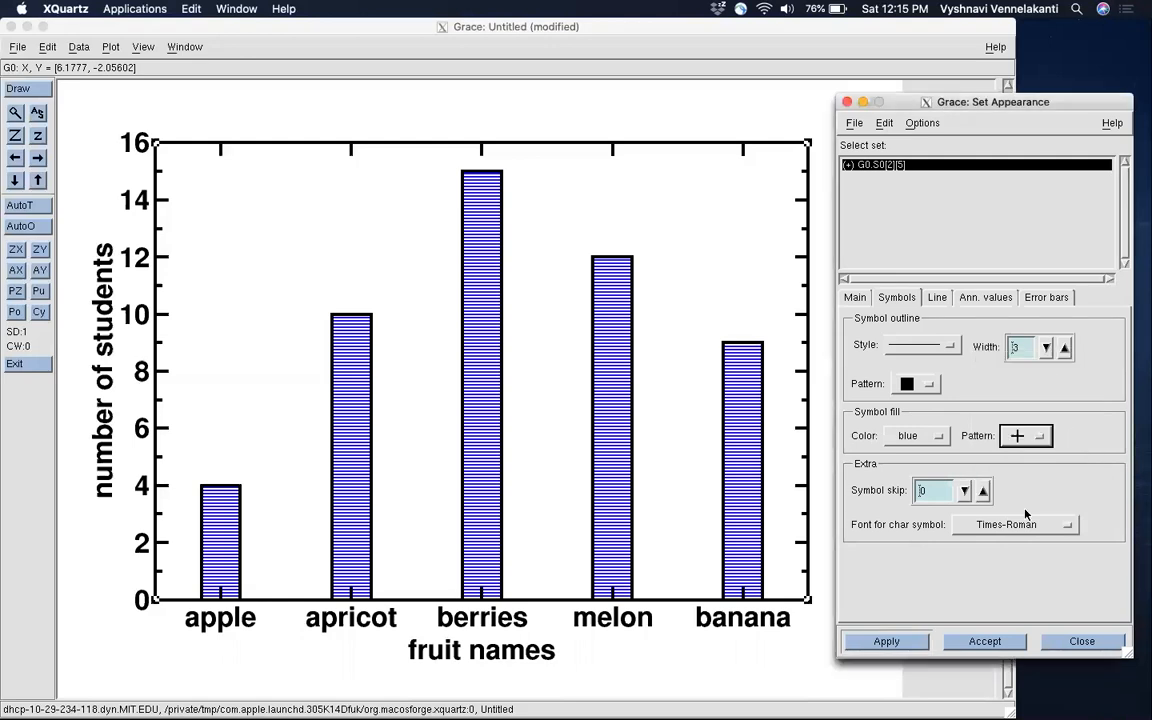
left_click(888, 640)
left_click(1026, 435)
left_click(1044, 437)
left_click(912, 645)
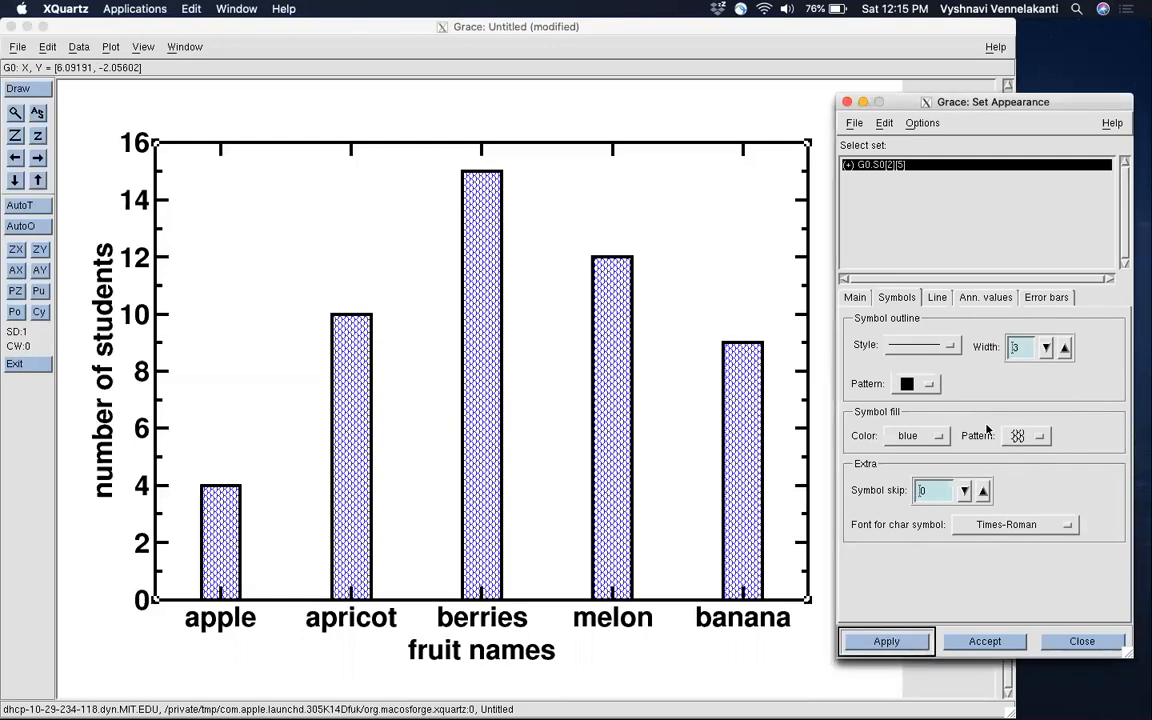
left_click(1026, 435)
left_click(1017, 321)
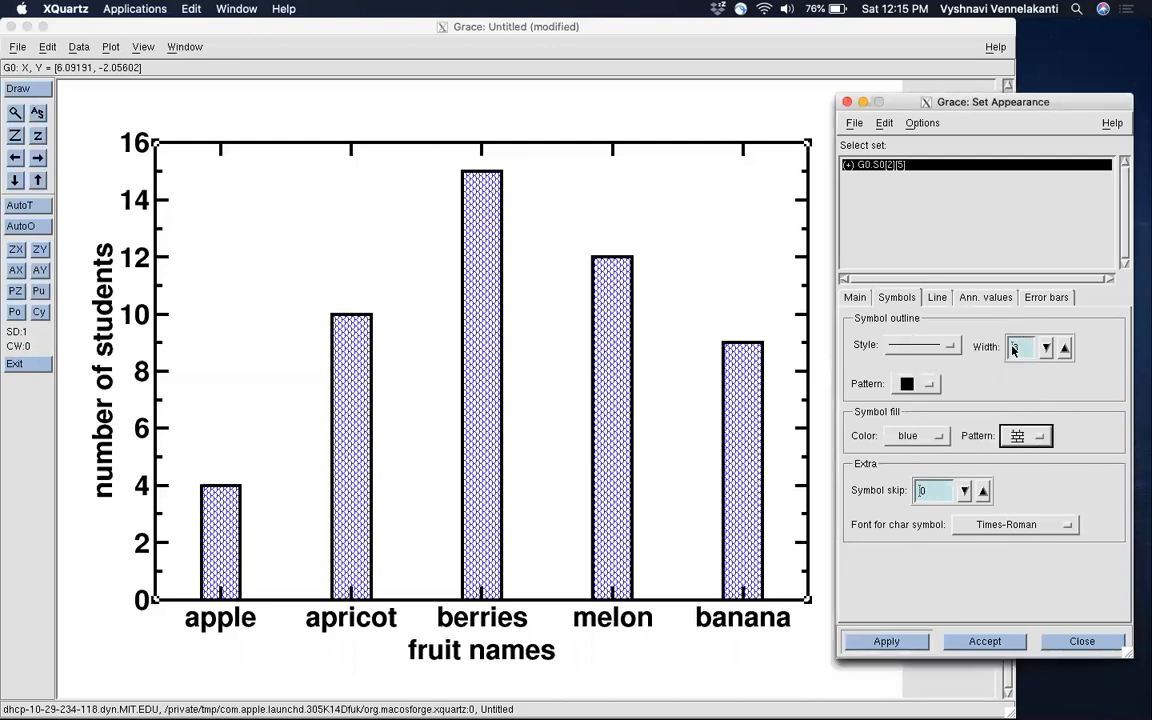
left_click(887, 640)
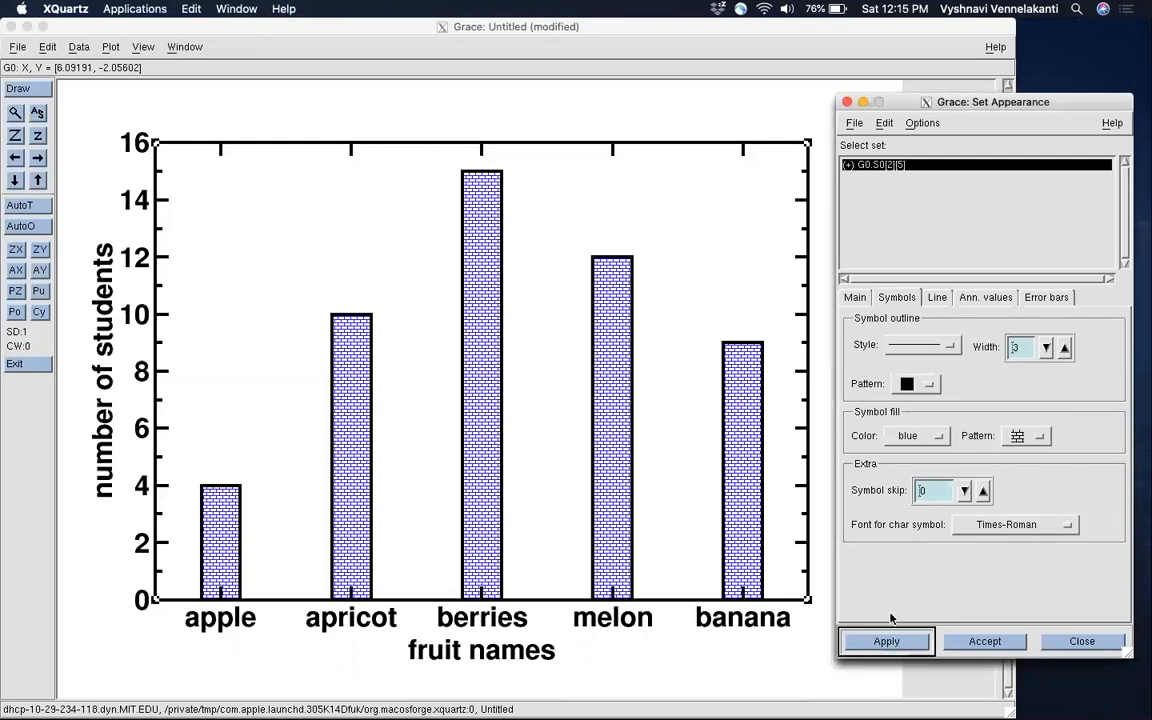
Set the bars' fill pattern back to solid and accept the set appearance
left_click(1025, 438)
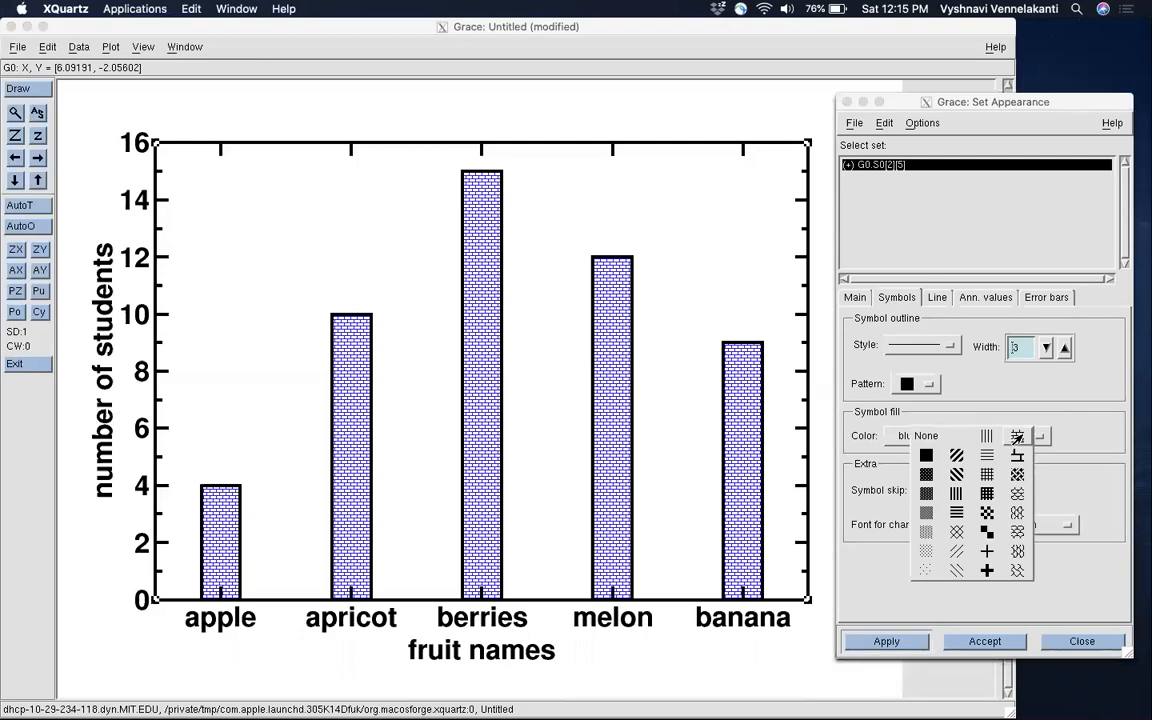
left_click(929, 457)
left_click(881, 640)
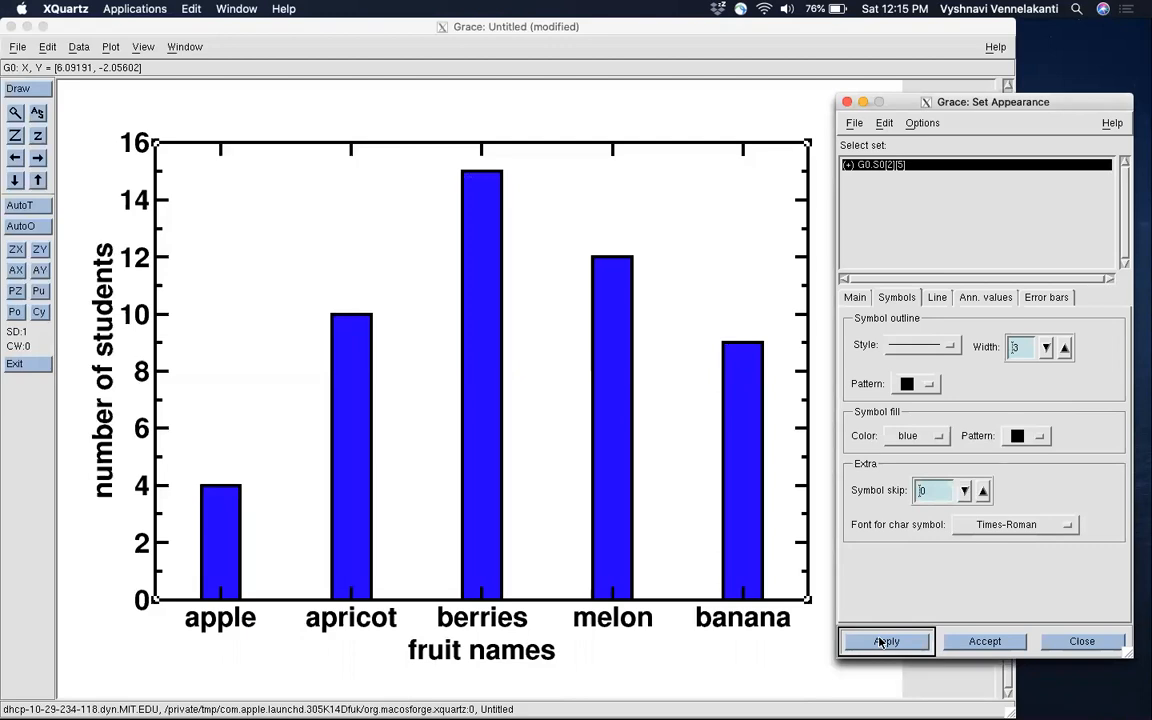
left_click(984, 641)
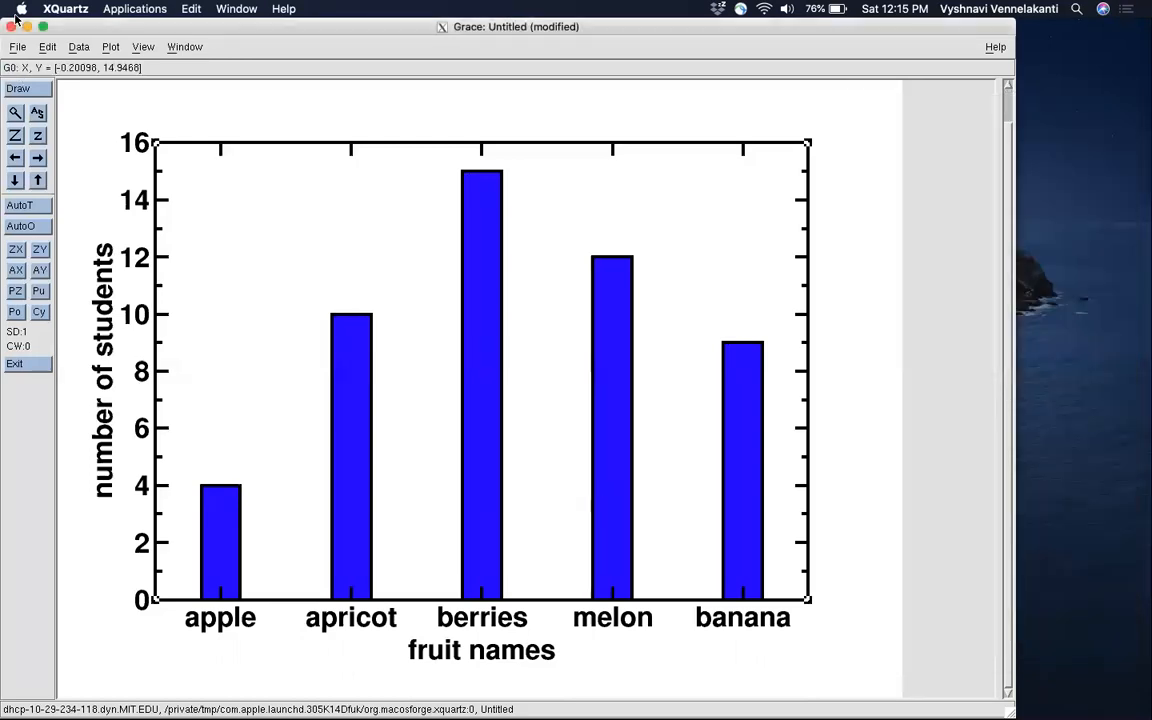
Set the graph's upper and right-hand page offsets to 0.02 in the Arrange graphs settings
left_click(78, 47)
mouse_move(102, 47)
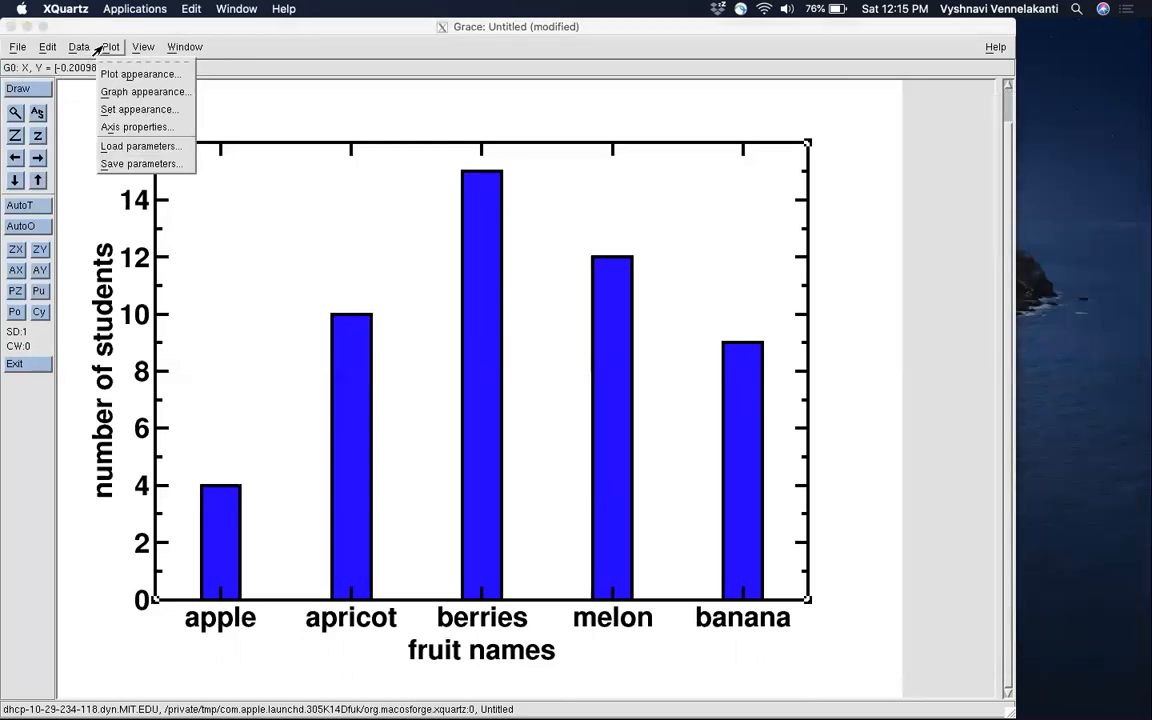
mouse_move(47, 47)
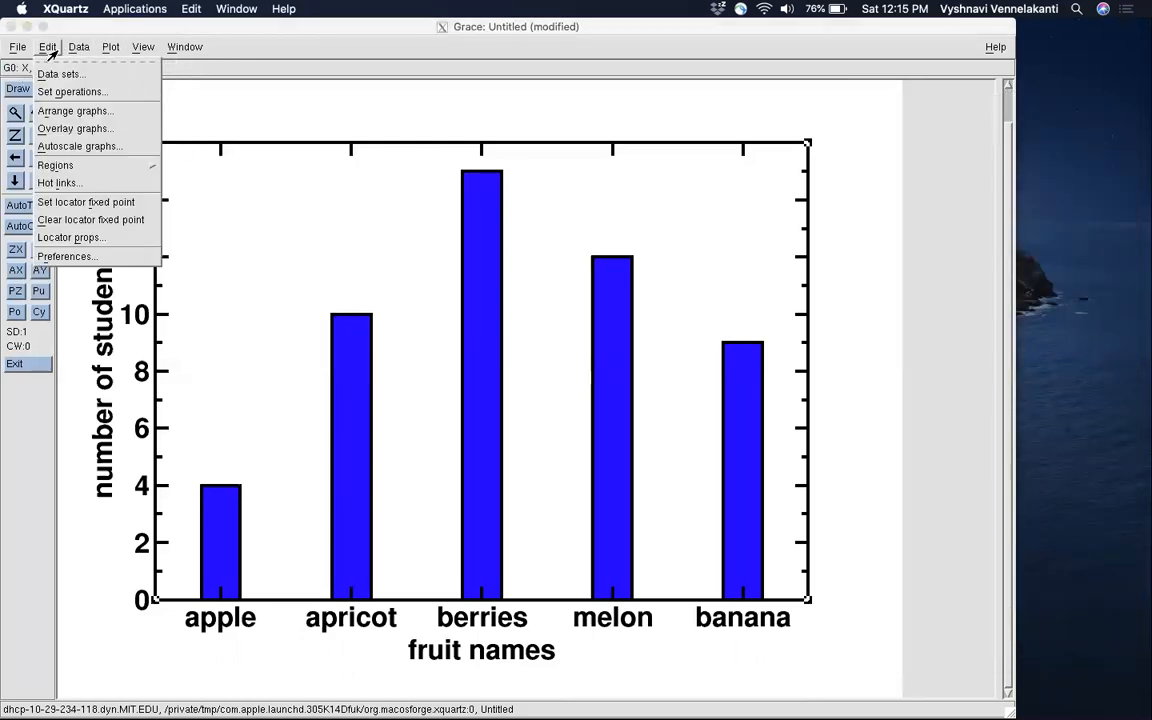
left_click(72, 111)
left_click(478, 424)
key("BackSpace")
key("BackSpace")
type("02")
left_click(612, 458)
key("BackSpace")
key("BackSpace")
key("BackSpace")
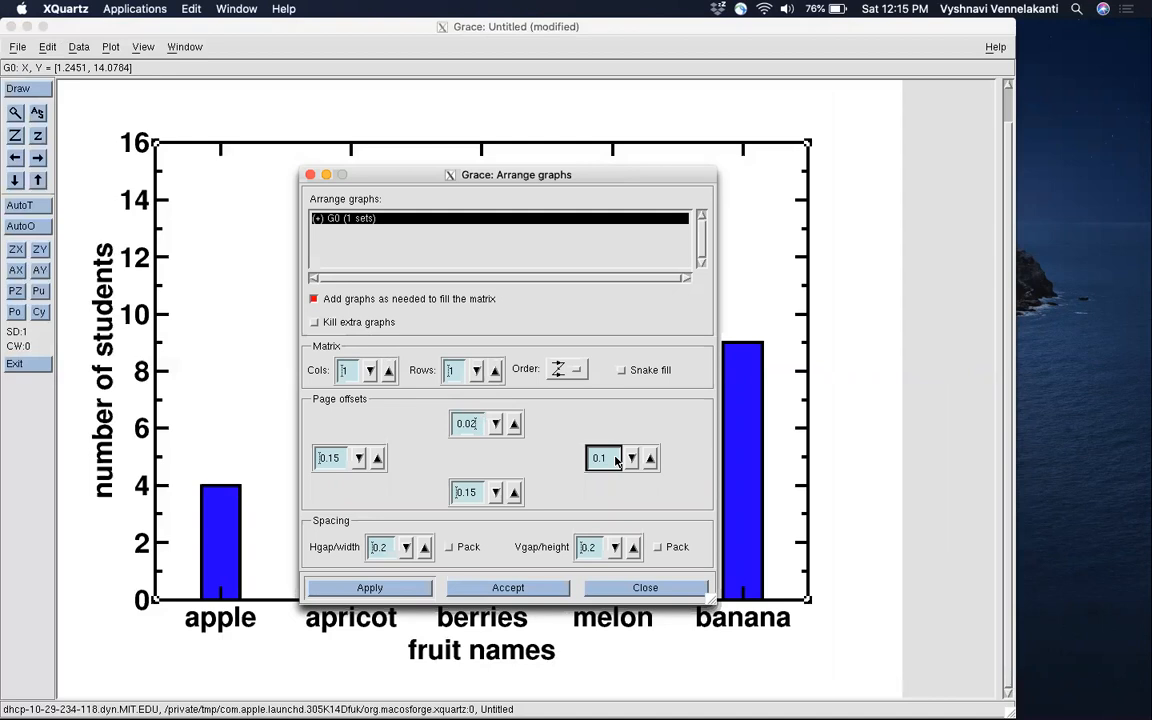
type(".02")
Set the graph's lower and left-hand page offsets to 0.1 and apply the arrangement
left_click(462, 492)
key("BackSpace")
left_click(338, 456)
key("BackSpace")
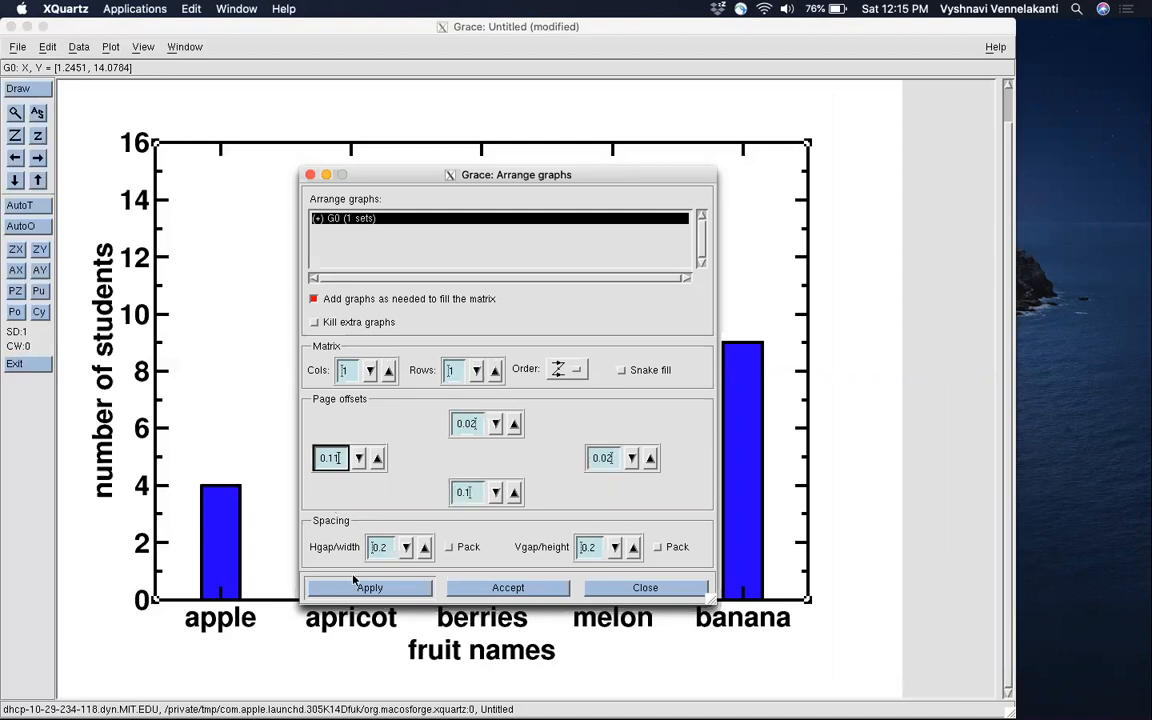
left_click(358, 587)
left_click(345, 463)
key("BackSpace")
left_click(362, 588)
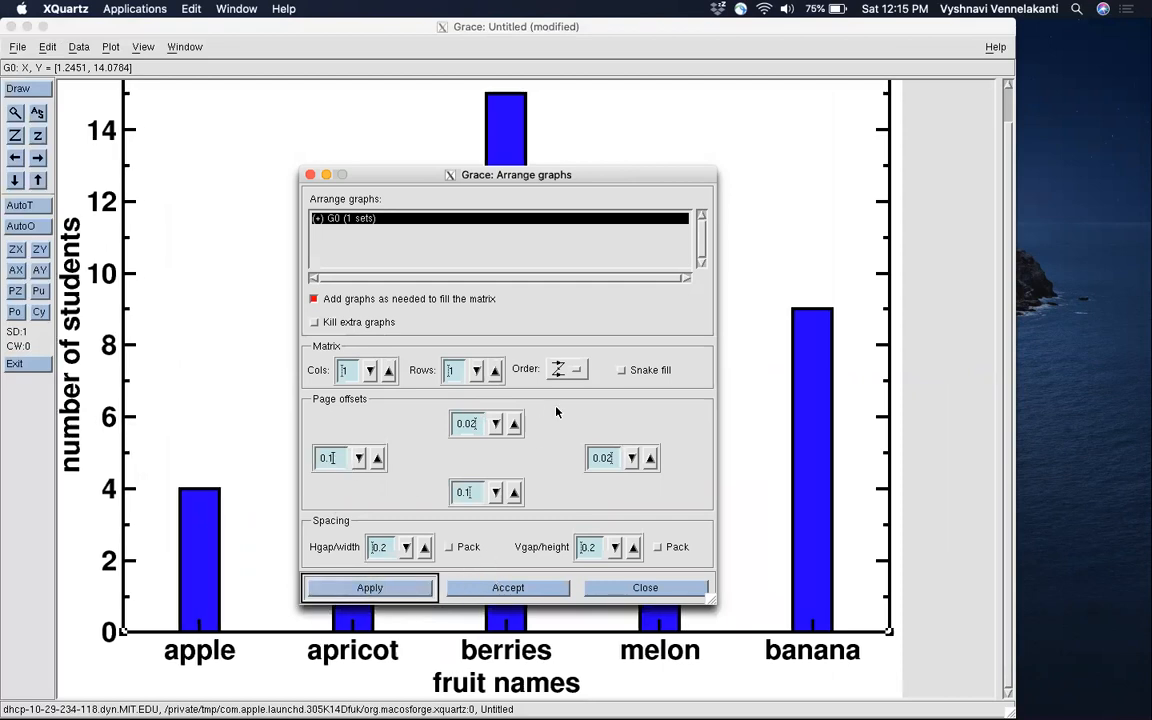
Set the graph's right-hand page offset to 0.01 and accept the arrangement
left_click(605, 458)
key("BackSpace")
type("1")
left_click(423, 588)
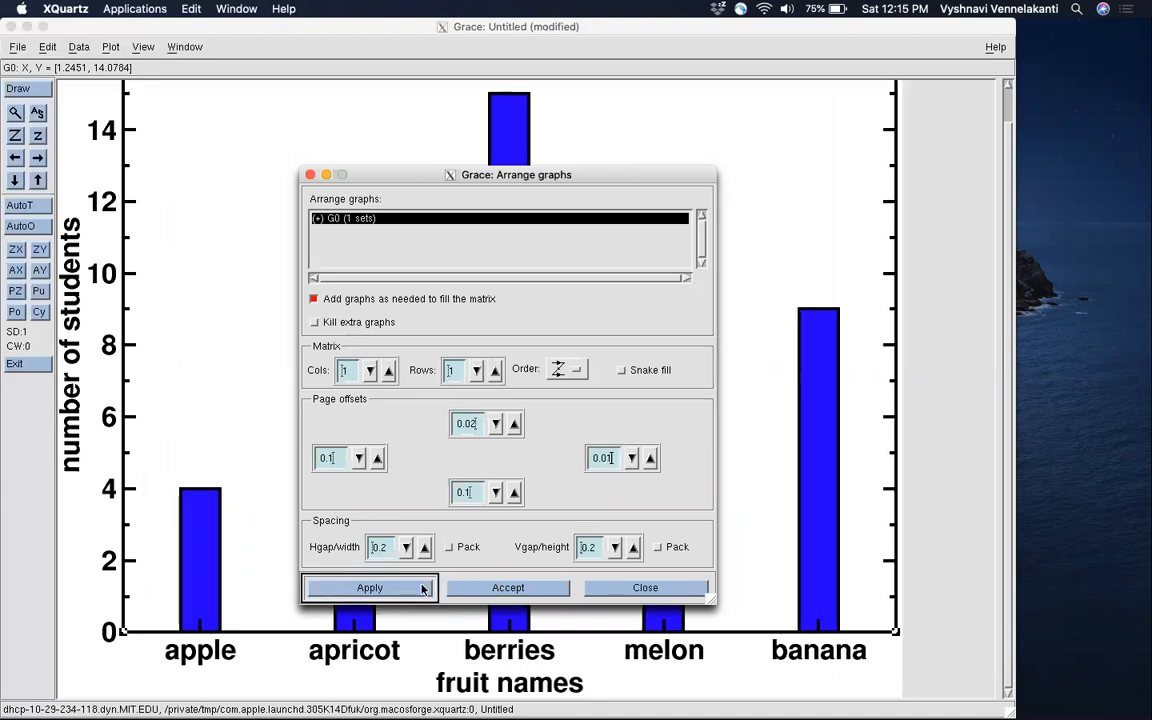
left_click(508, 588)
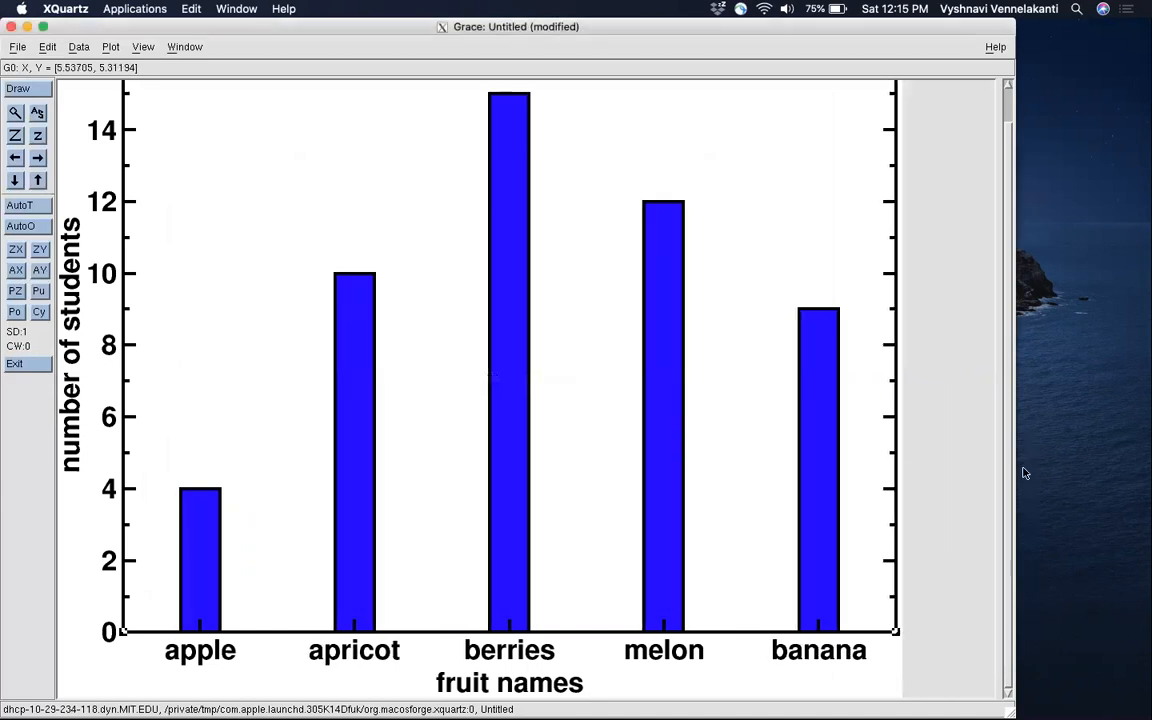
scroll(1008, 316, "up", 2)
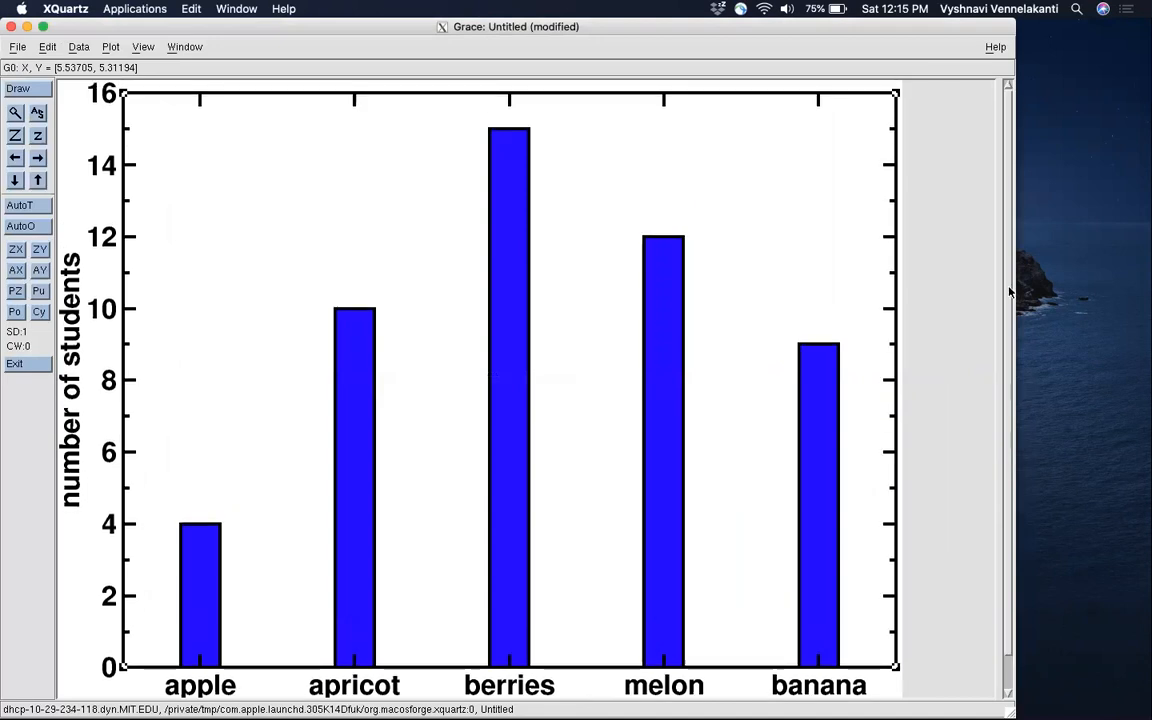
scroll(1008, 300, "down", 2)
scroll(1008, 300, "up", 2)
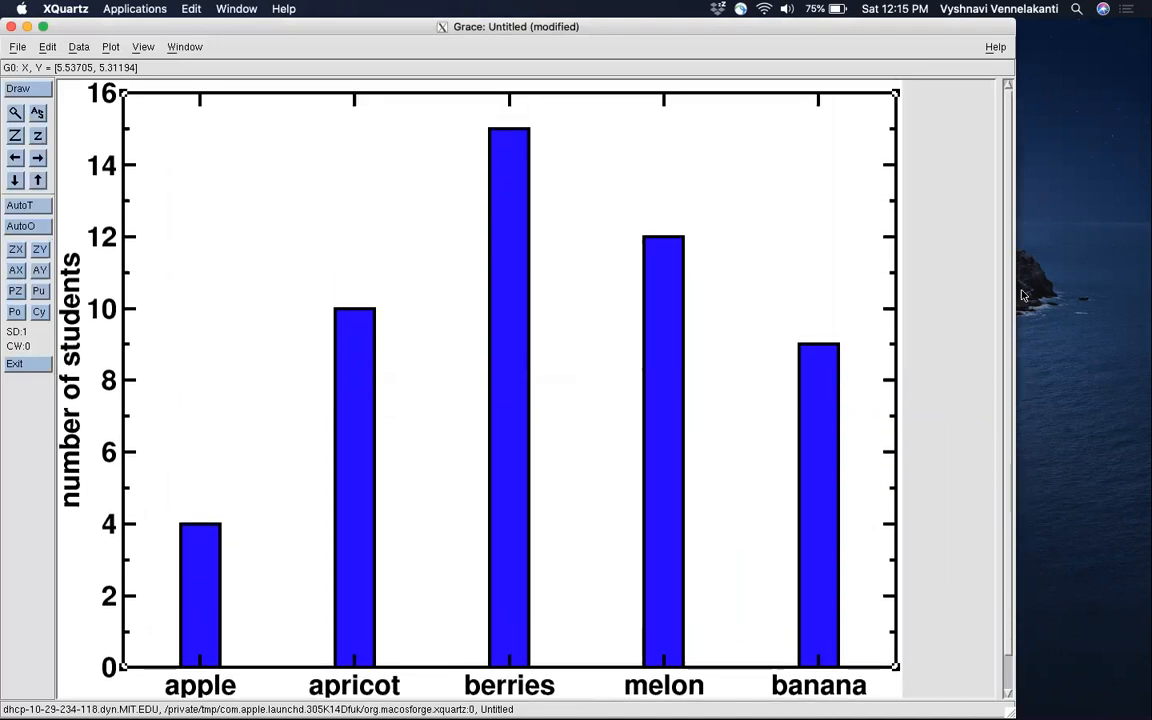
scroll(982, 480, "down", 2)
scroll(980, 430, "up", 2)
Save the project as bar_plot.agr in the part1_simple_bar_plot_custom_axis_labels folder
left_click(17, 47)
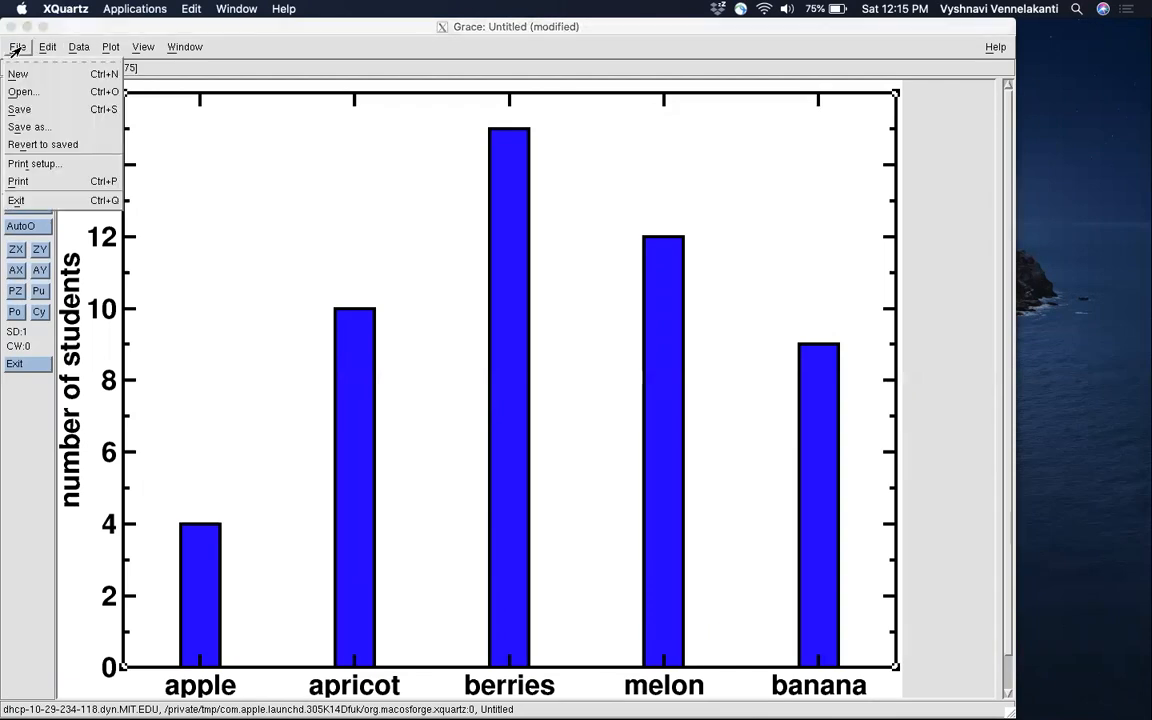
left_click(22, 127)
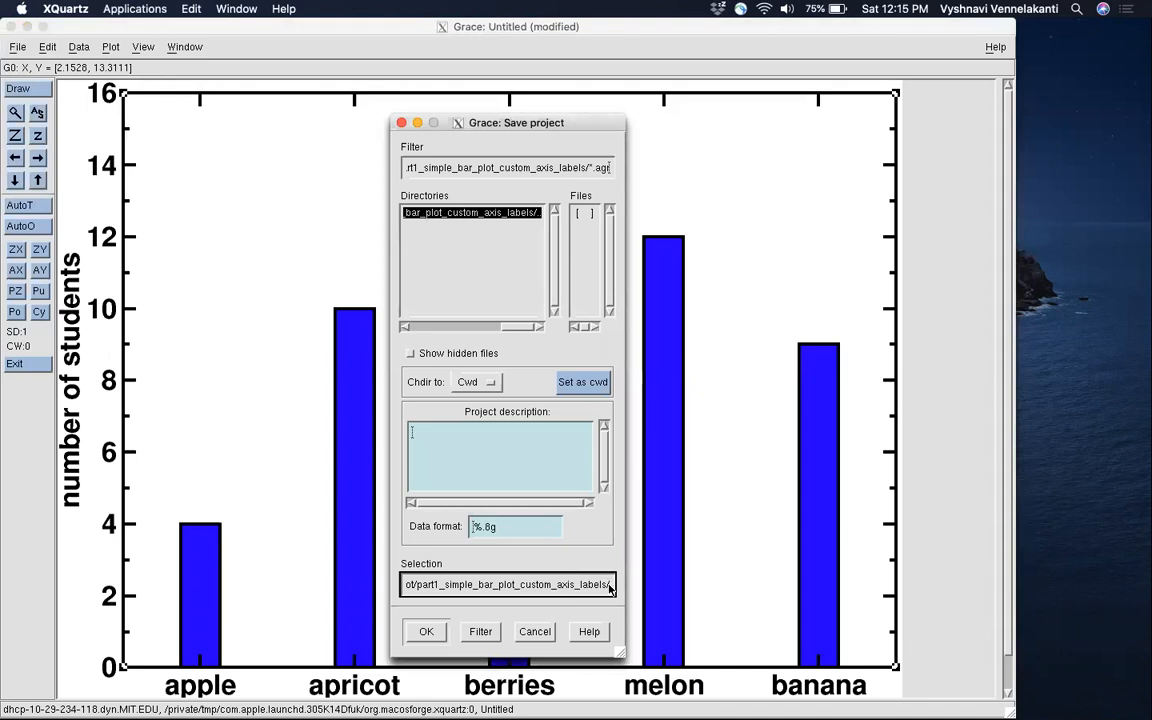
type("bar_plot")
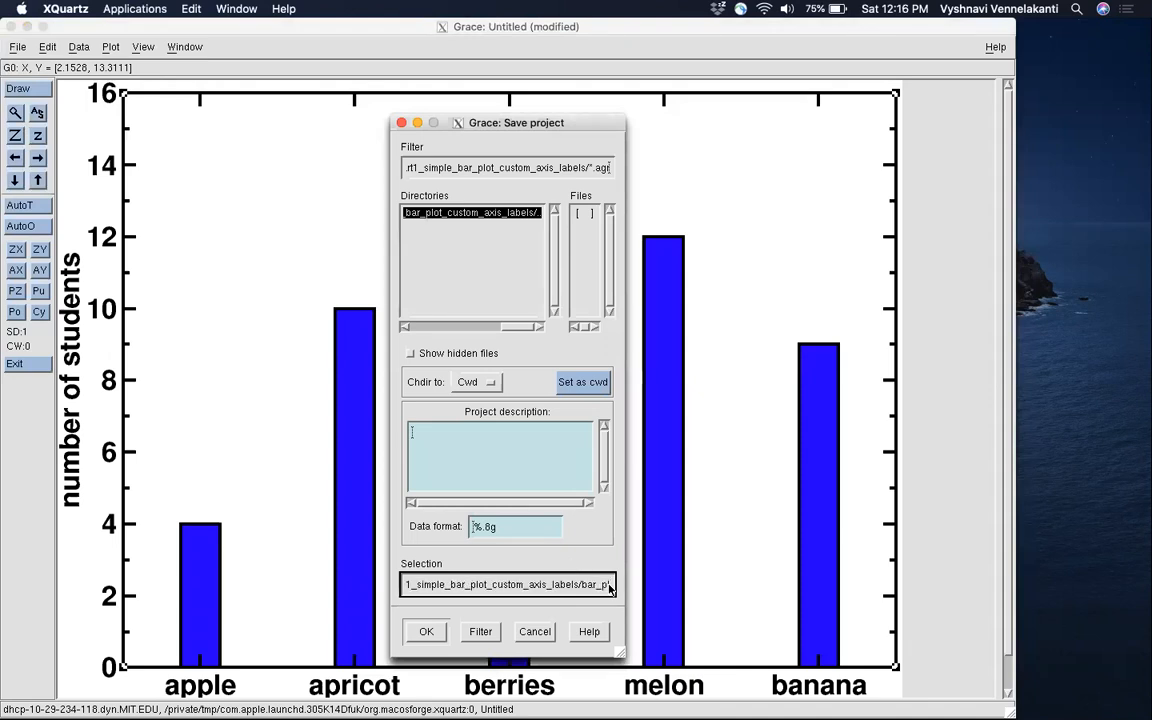
type(".agr")
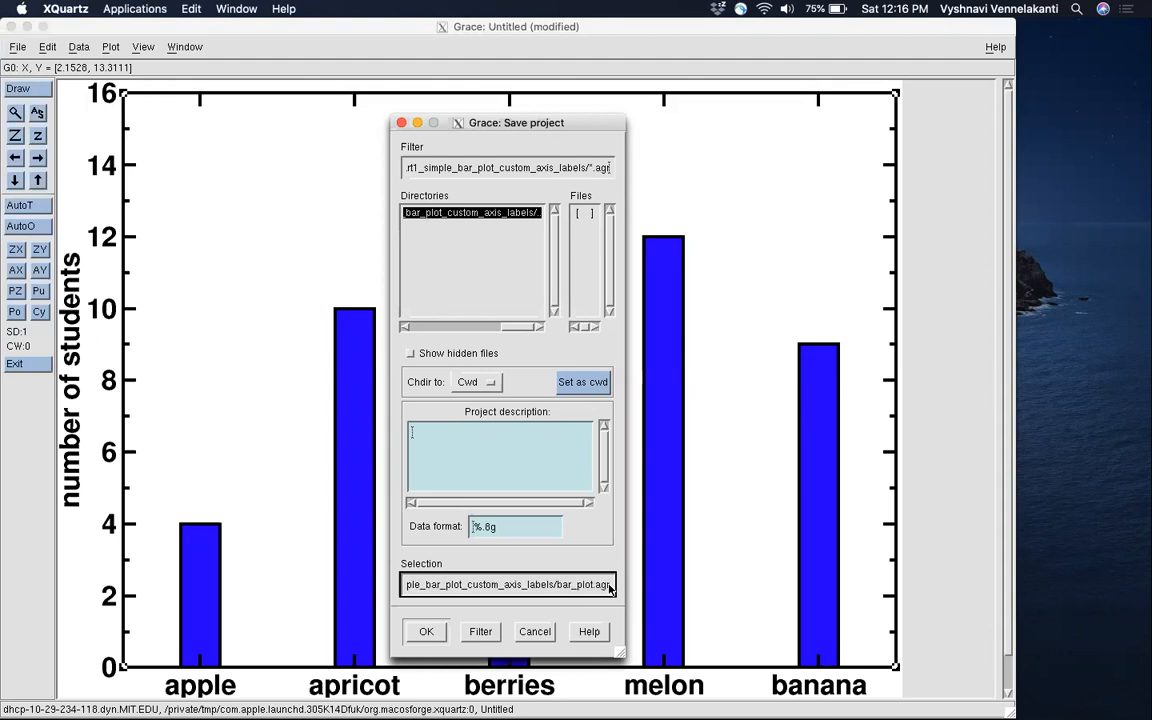
left_click(426, 631)
Open the print device setup and choose PDF as the output device for bar_plot.pdf
left_click(17, 47)
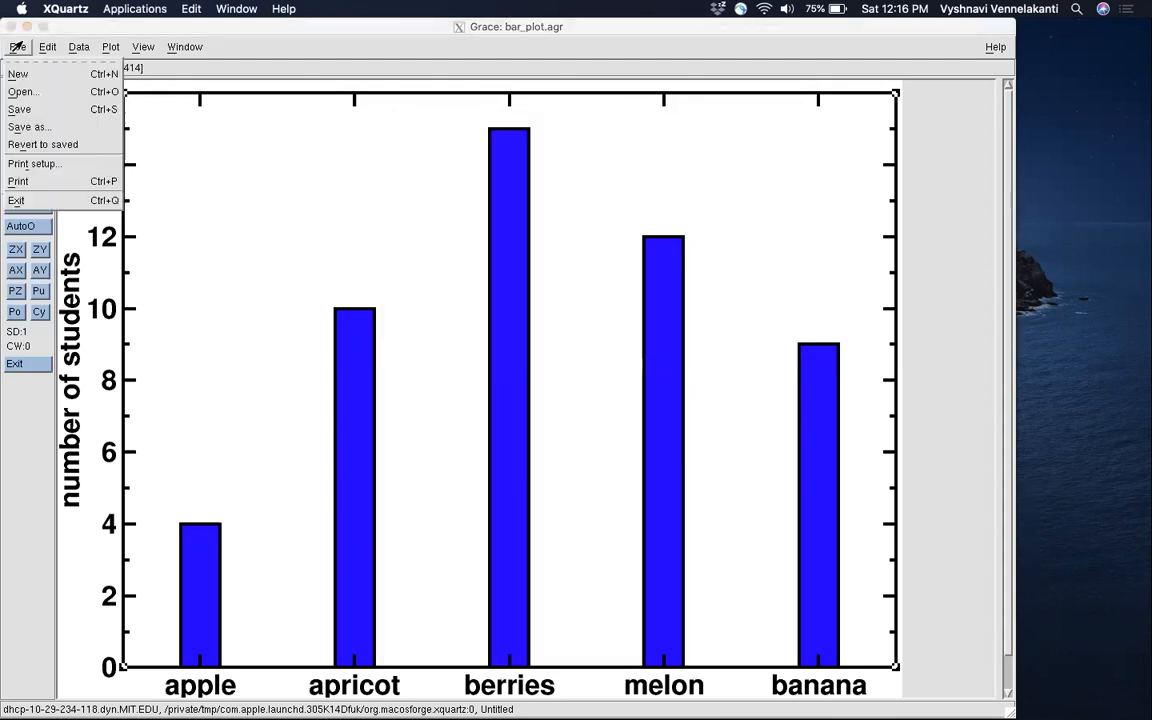
left_click(40, 162)
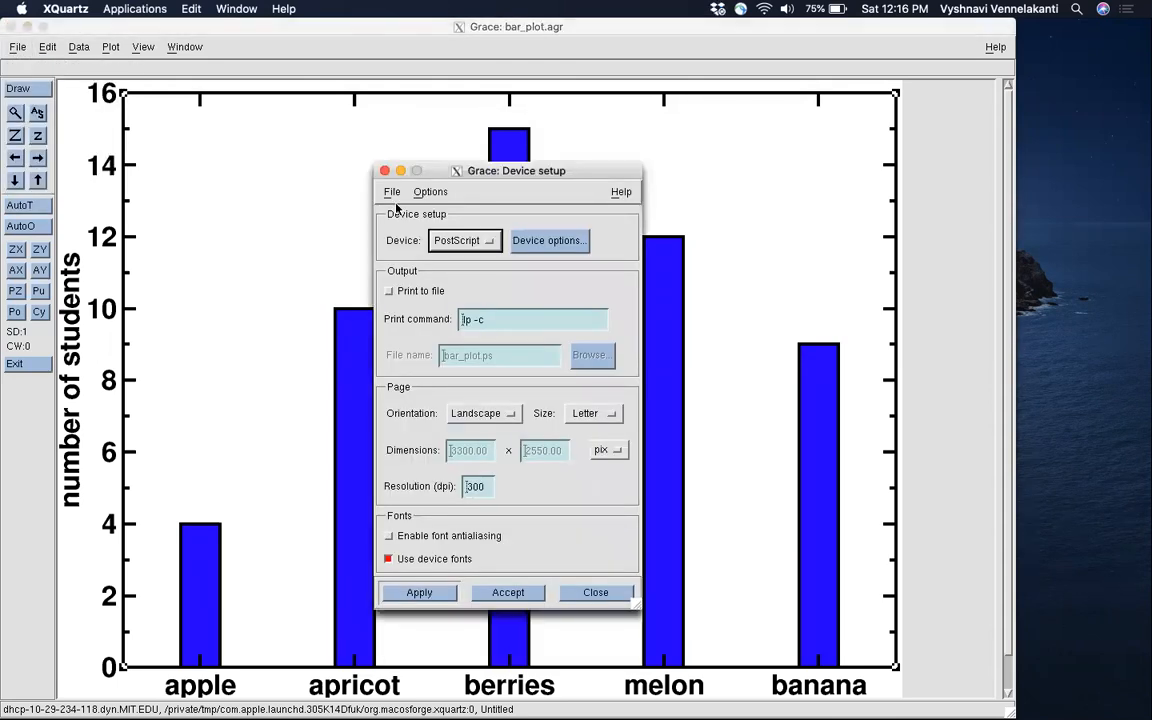
left_click(437, 242)
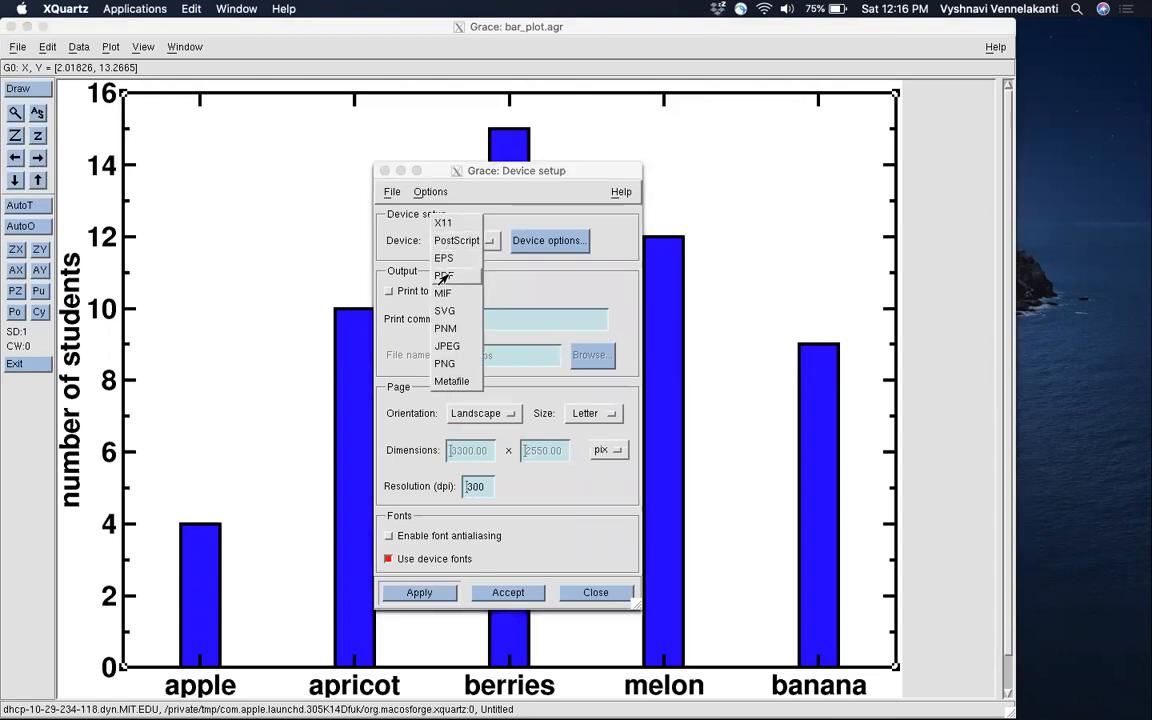
left_click(458, 279)
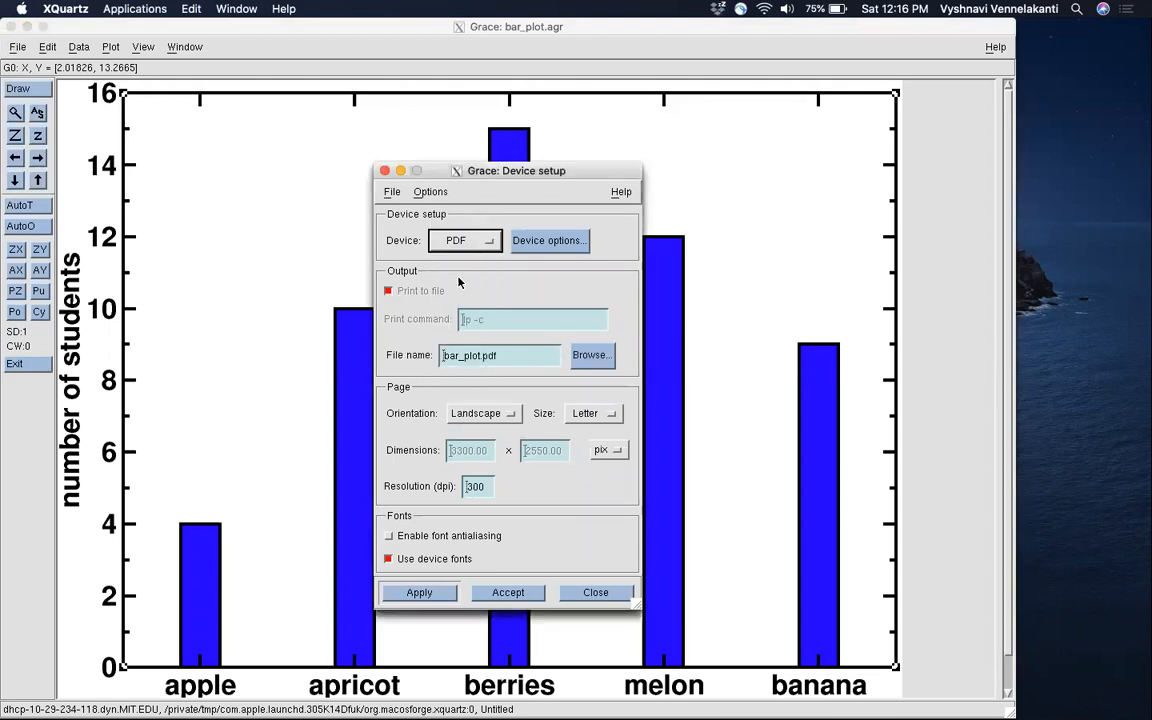
Set the PDF page size to Custom with its dimensions measured in inches
left_click(607, 450)
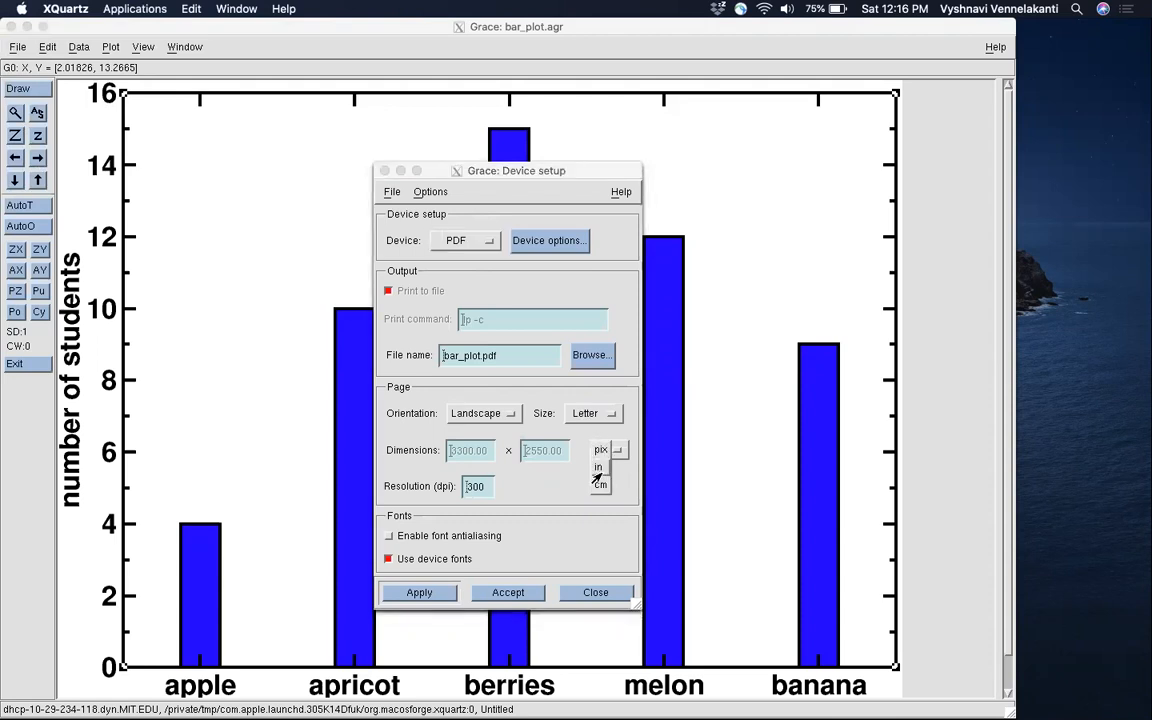
left_click(604, 428)
left_click(605, 417)
left_click(592, 397)
left_click(603, 446)
left_click(598, 467)
Set the page dimensions to 3.3 x 2.55 in and accept the device setup
left_click(554, 456)
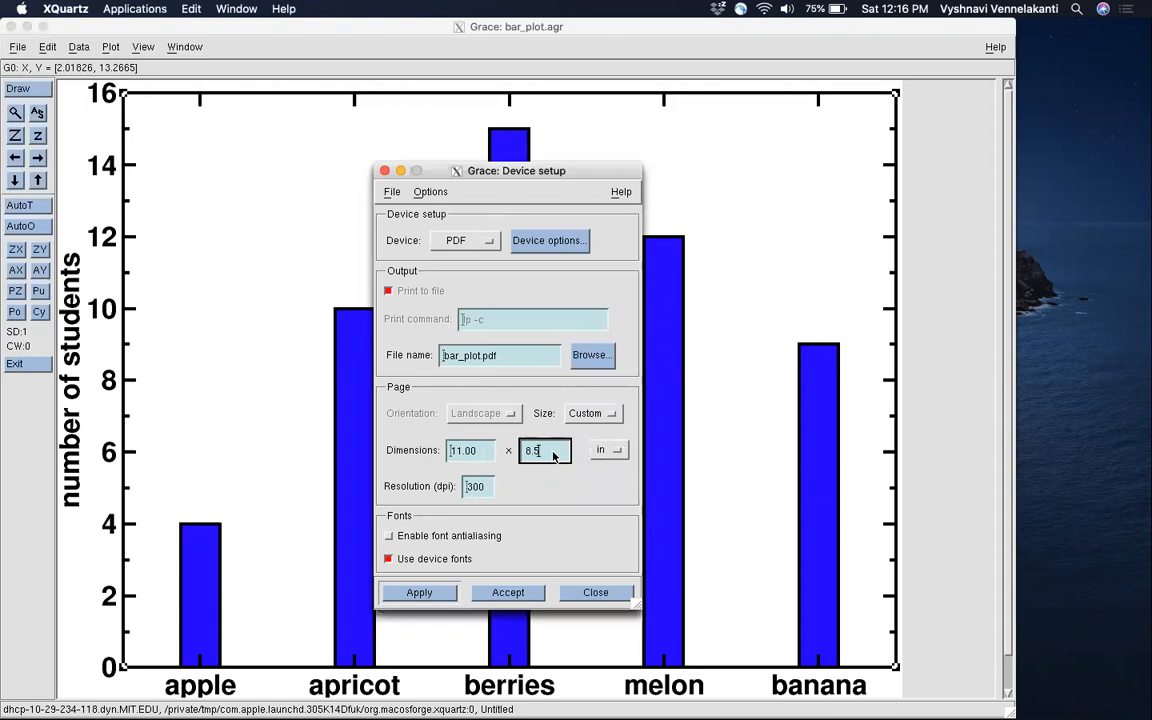
type("5")
key("Left")
key("Left")
key("Left")
key("BackSpace")
type("2")
left_click(486, 451)
key("BackSpace")
key("BackSpace")
type("3")
left_click(447, 592)
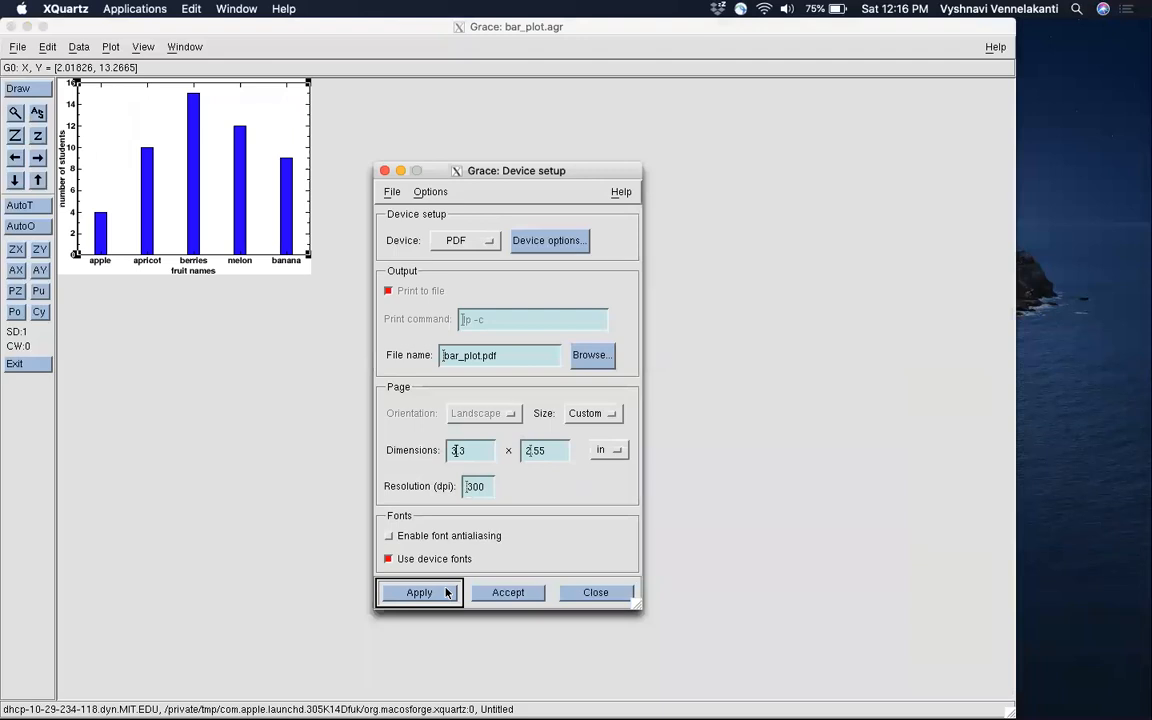
left_click(508, 592)
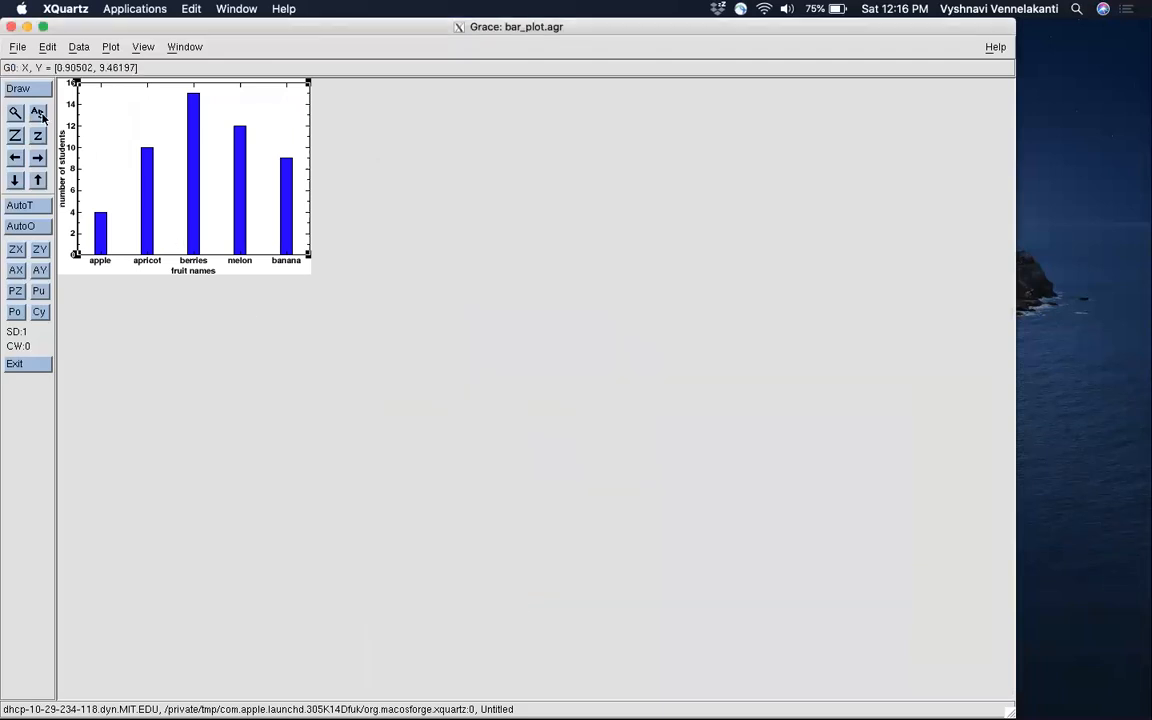
Print the chart to the PDF file and close the Grace window
left_click(17, 48)
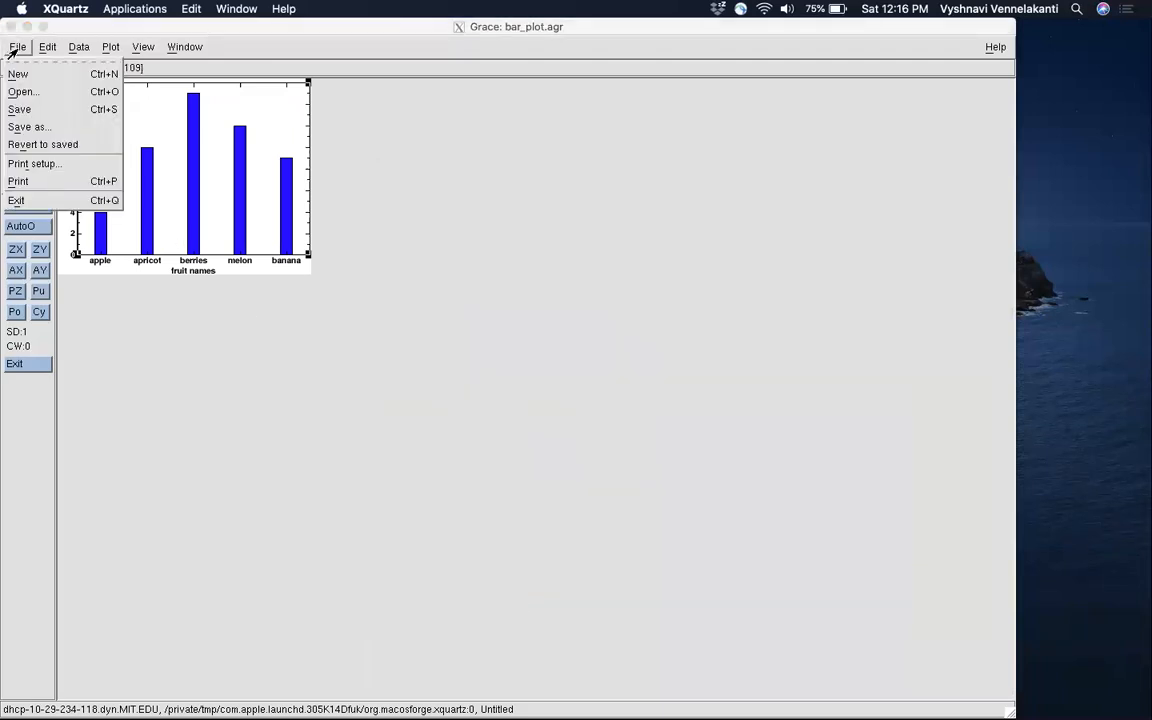
left_click(30, 182)
left_click(11, 26)
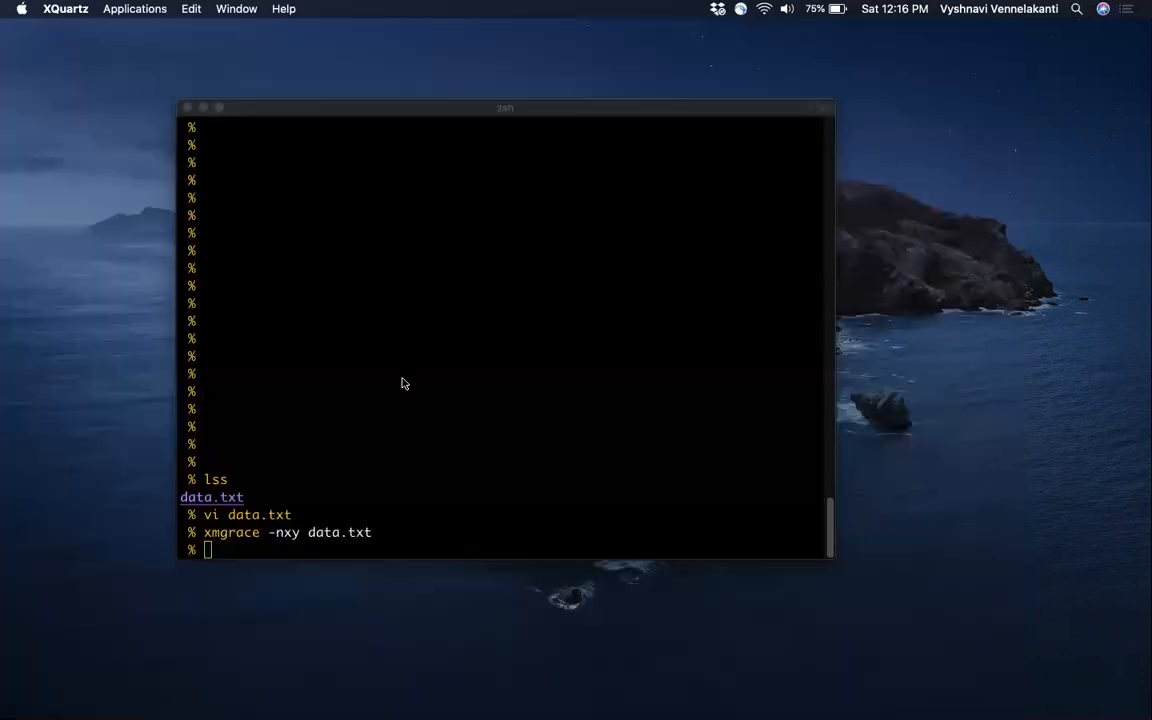
In the terminal, list the folder's files with lss and open bar_plot.pdf
type("lss")
key("Return")
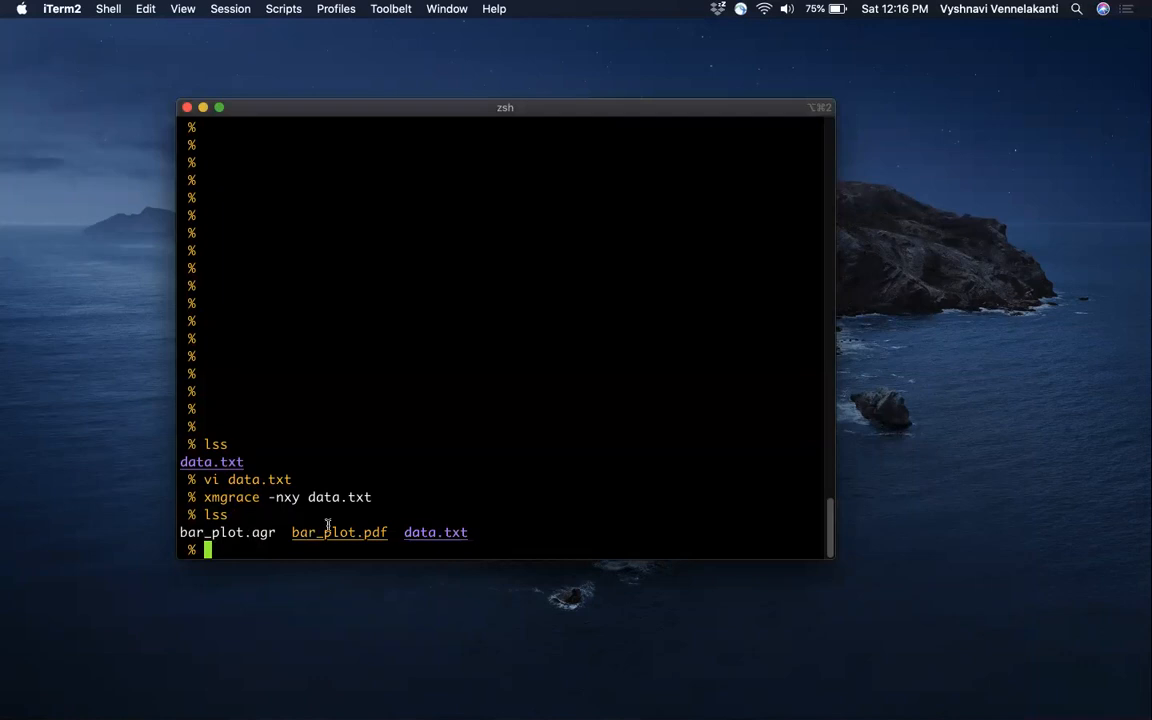
type("open bar_plot.")
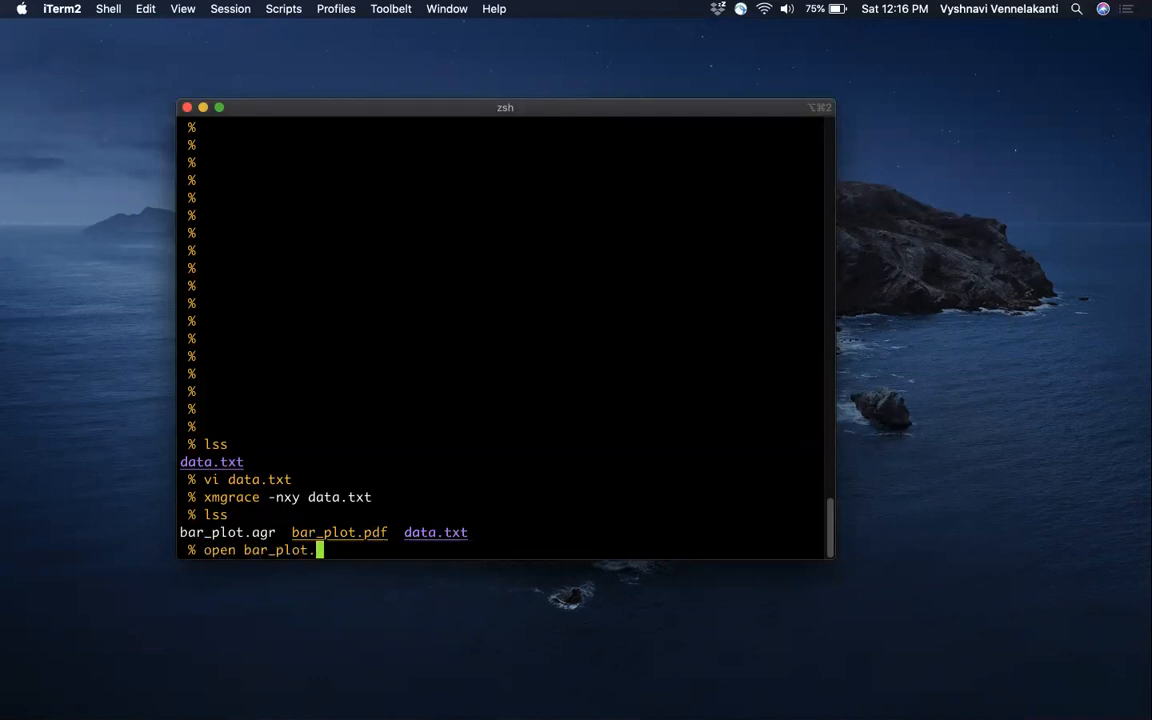
type("pdf")
key("Return")
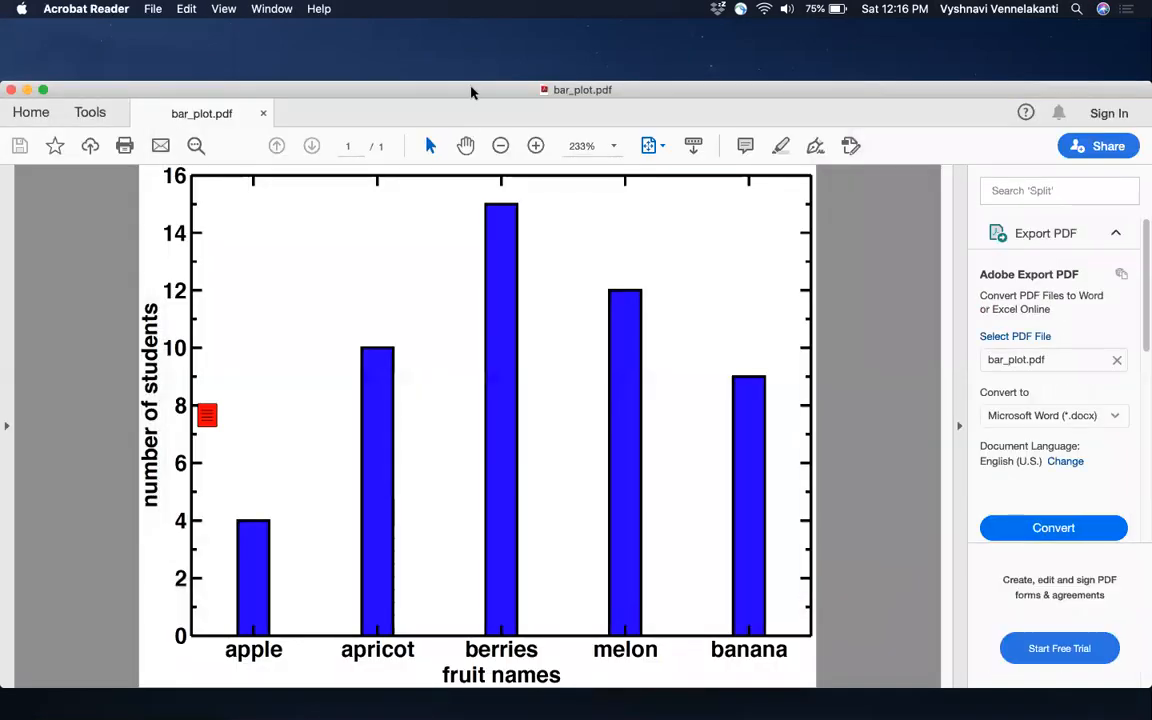
Enlarge the view of the exported chart by collapsing the PDF tools pane and making the window taller
left_click_drag(470, 93, 476, 36)
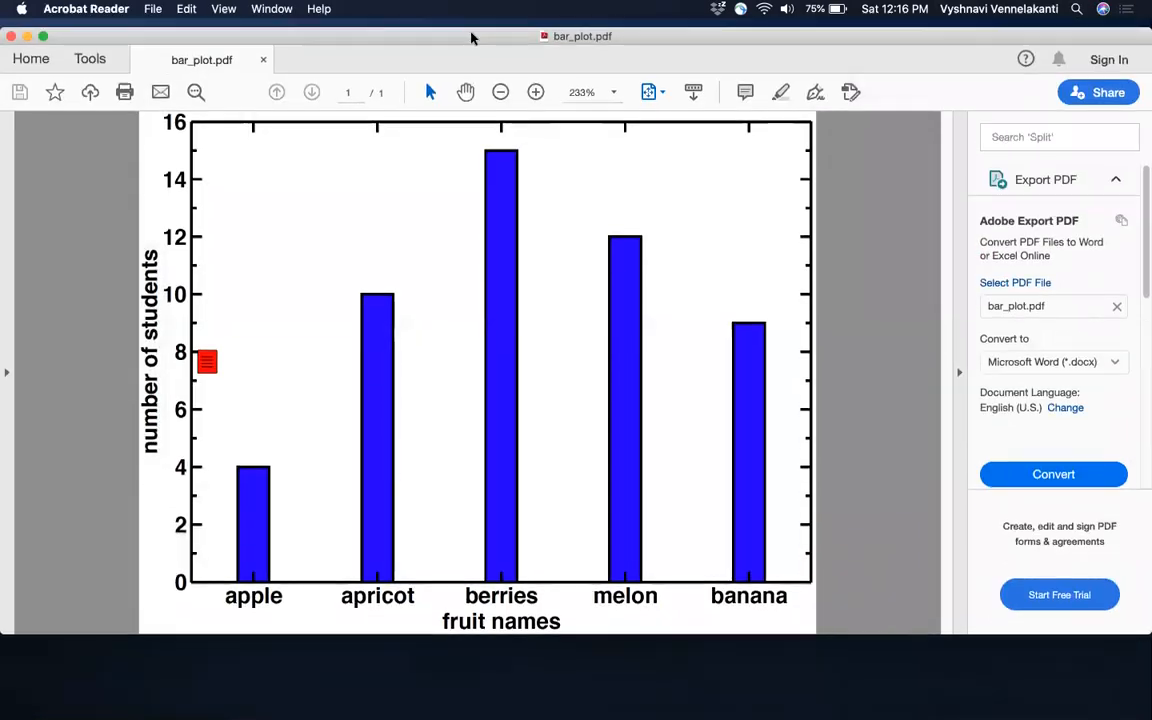
left_click(962, 331)
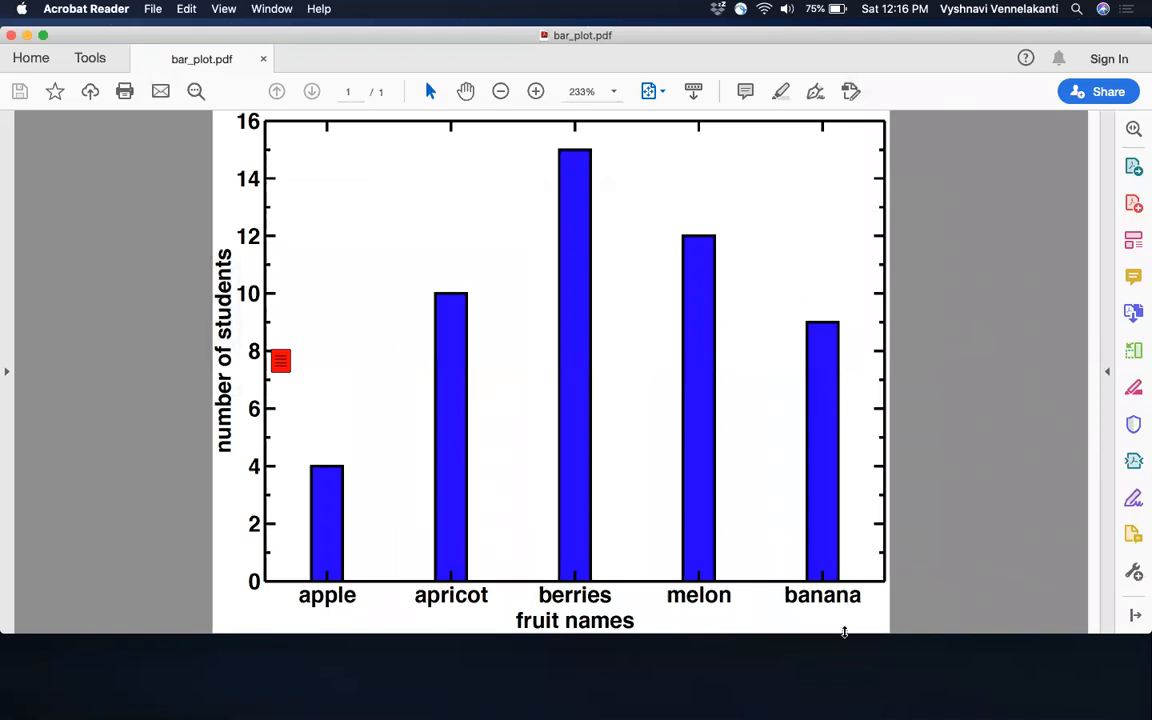
left_click_drag(848, 633, 845, 681)
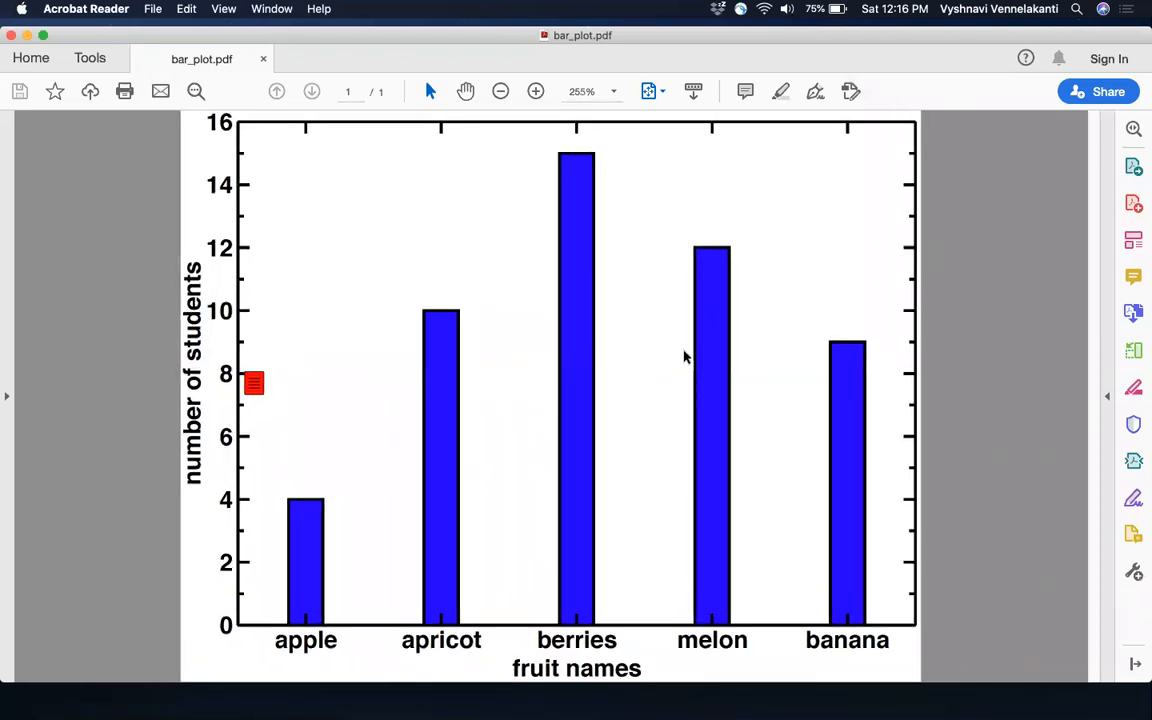